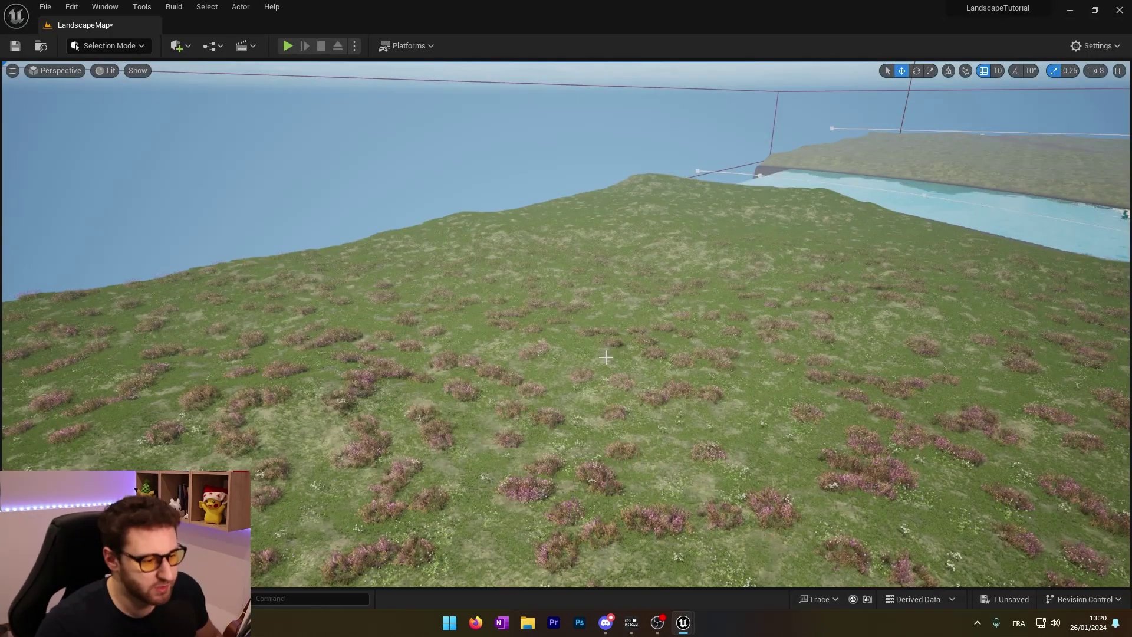
Switch to Modeling mode and start the Draw Spline tool with Loop enabled
scroll(512, 390, down, 5)
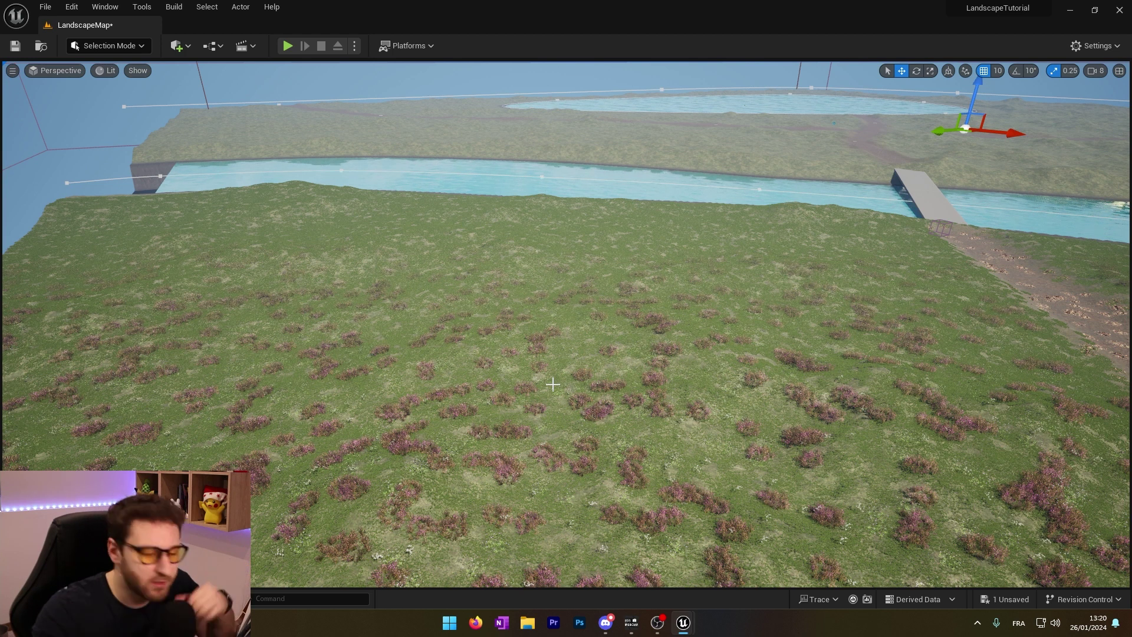
right_drag(506, 361, 495, 360)
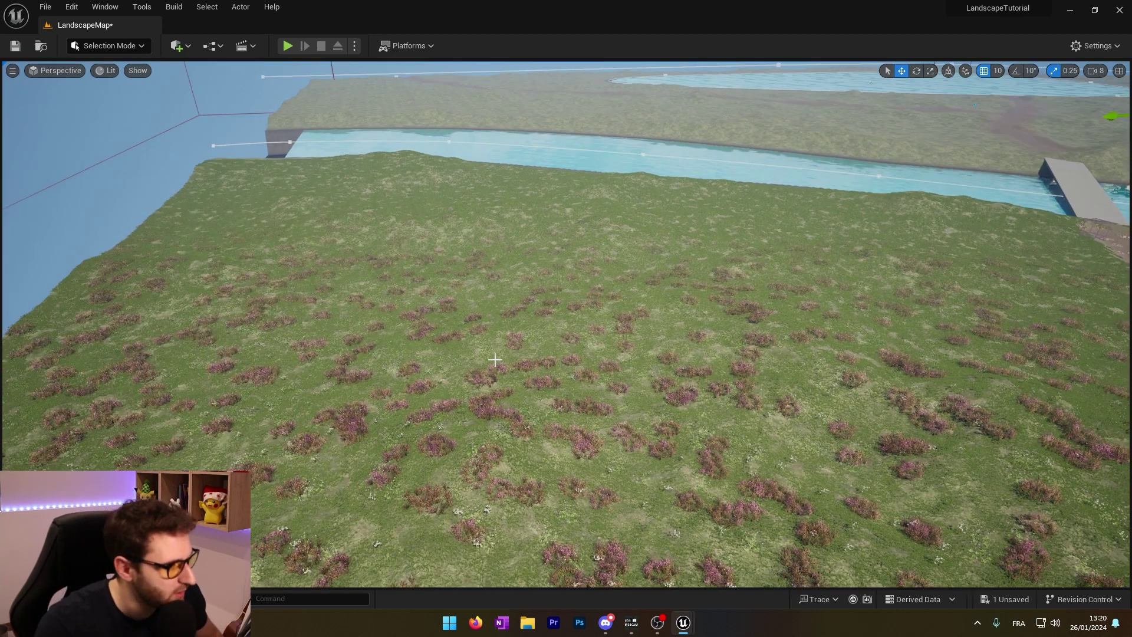
click(111, 47)
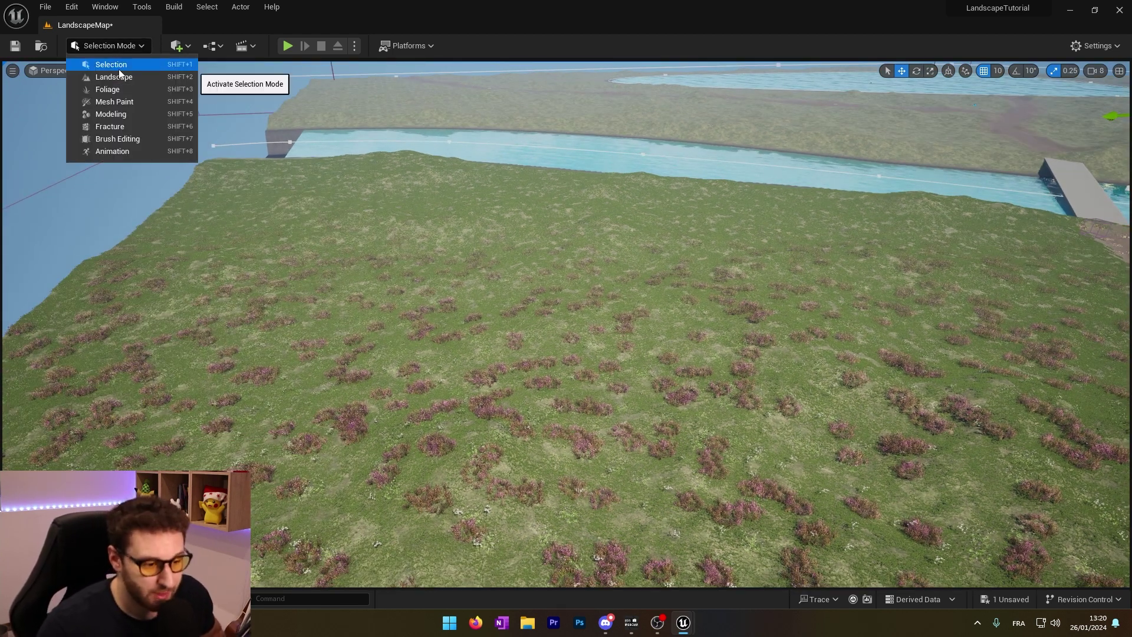
click(110, 115)
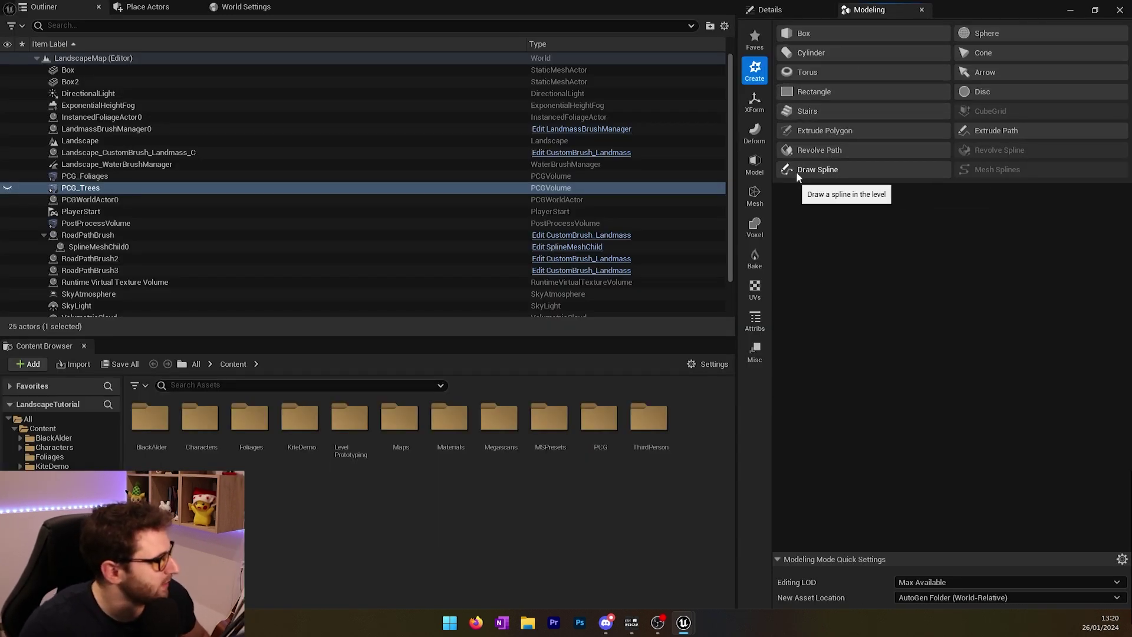
click(816, 175)
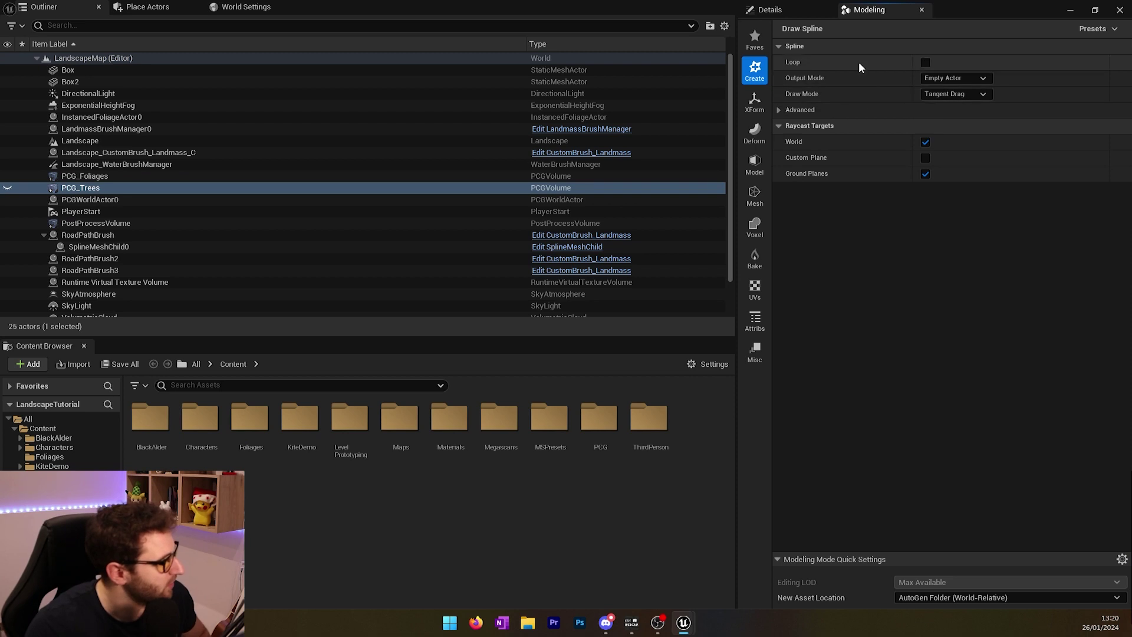
click(925, 62)
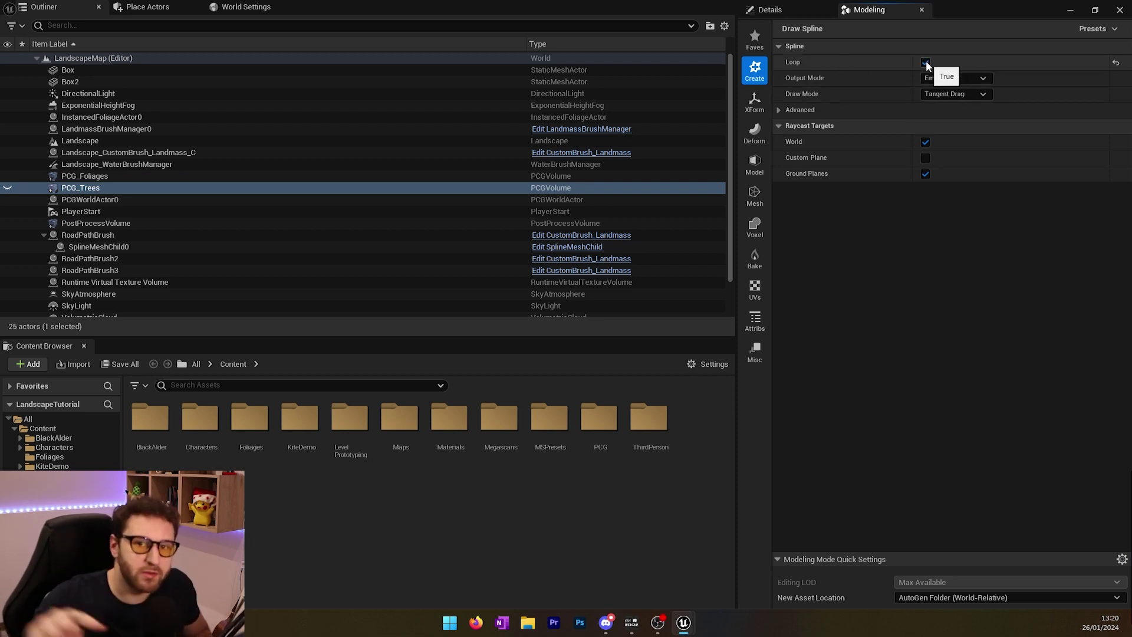
Set the spline's output mode to Create Blueprint and start a new Blueprint Class as the blueprint to create
click(953, 78)
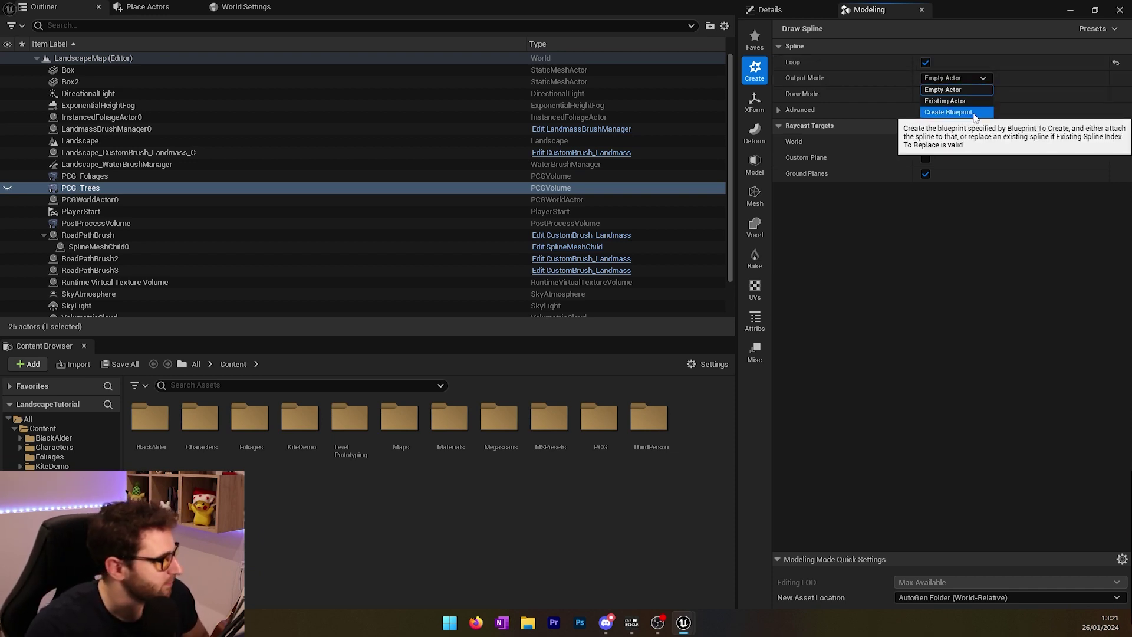
click(955, 112)
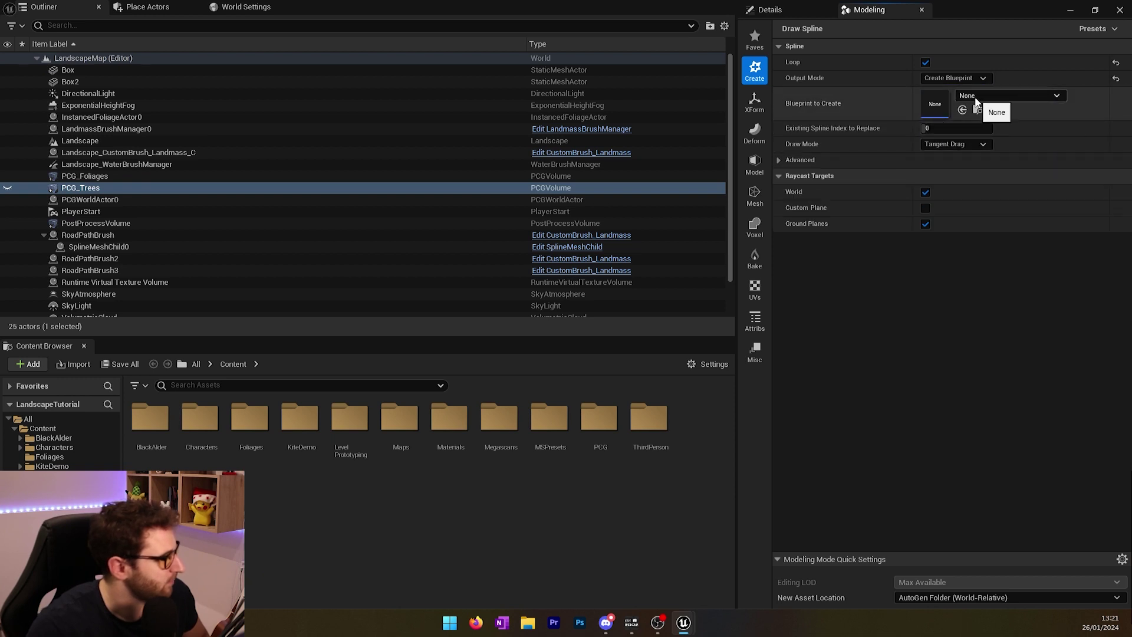
click(976, 97)
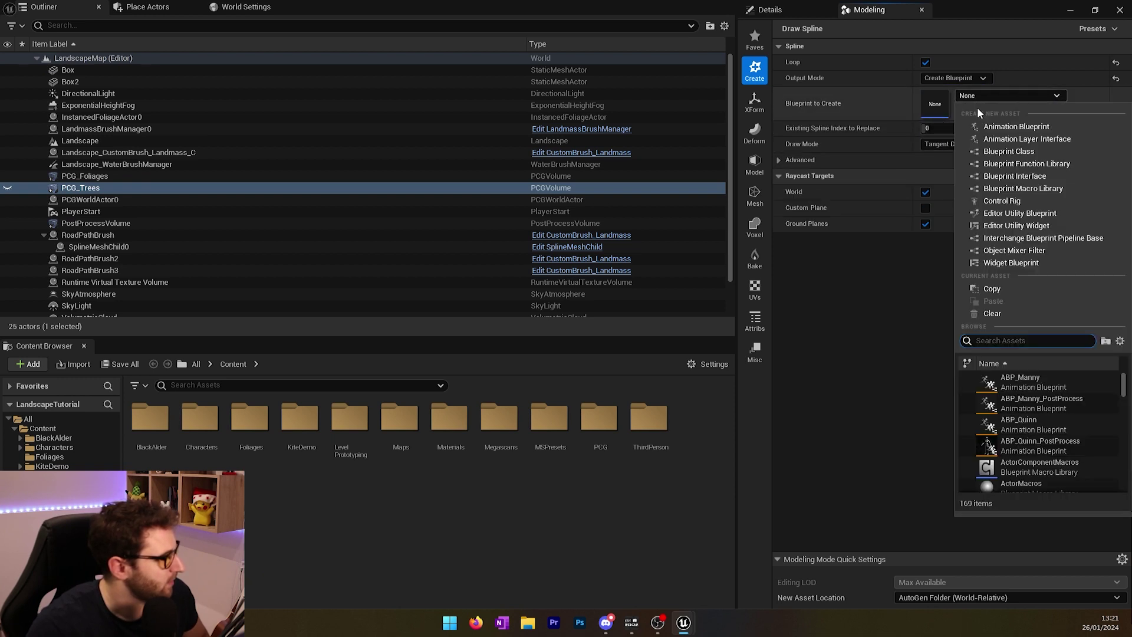
click(1010, 152)
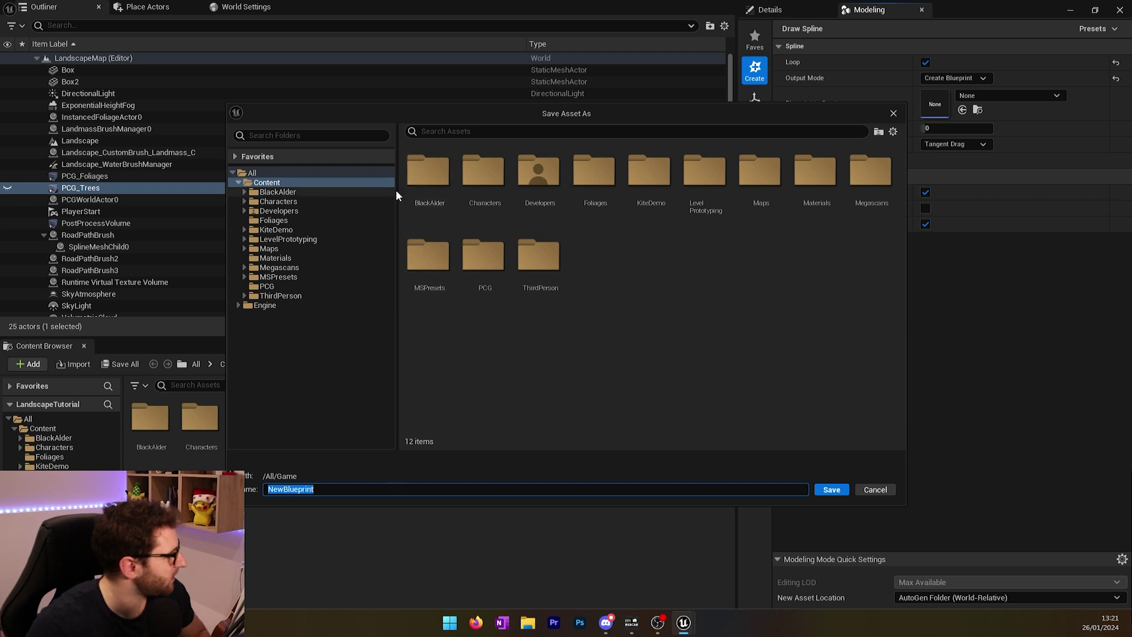
Create a Blueprints folder under Content and name the new blueprint BP_VillageSplineBoundary inside it
right_click(276, 183)
click(324, 204)
text(Blueprints)
key(Return)
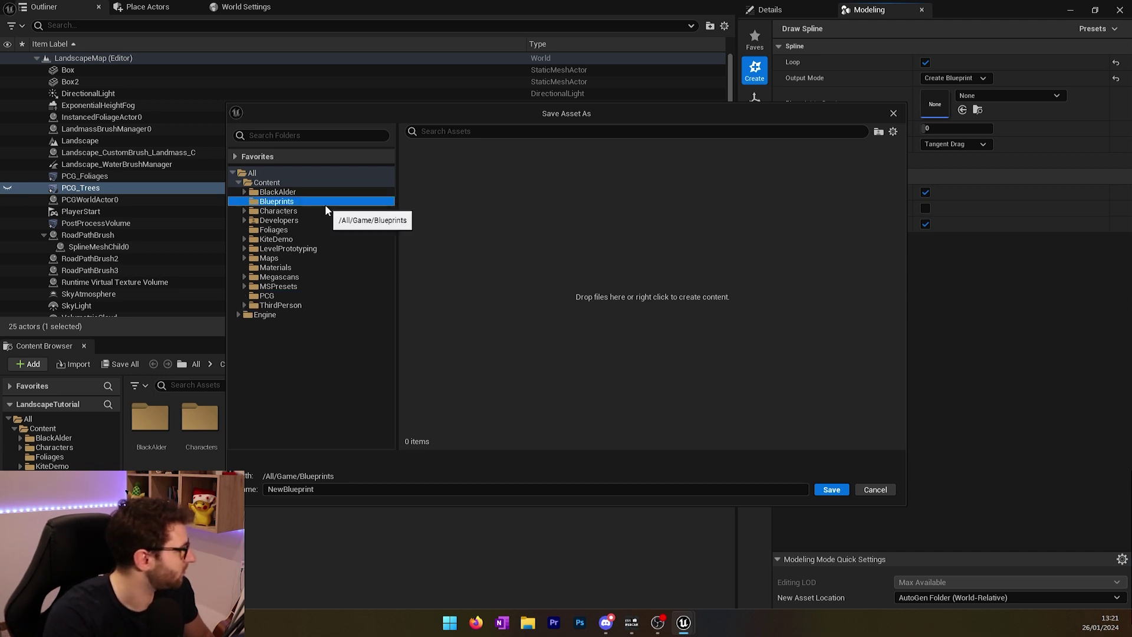
click(354, 490)
double_click(355, 491)
text(BP)
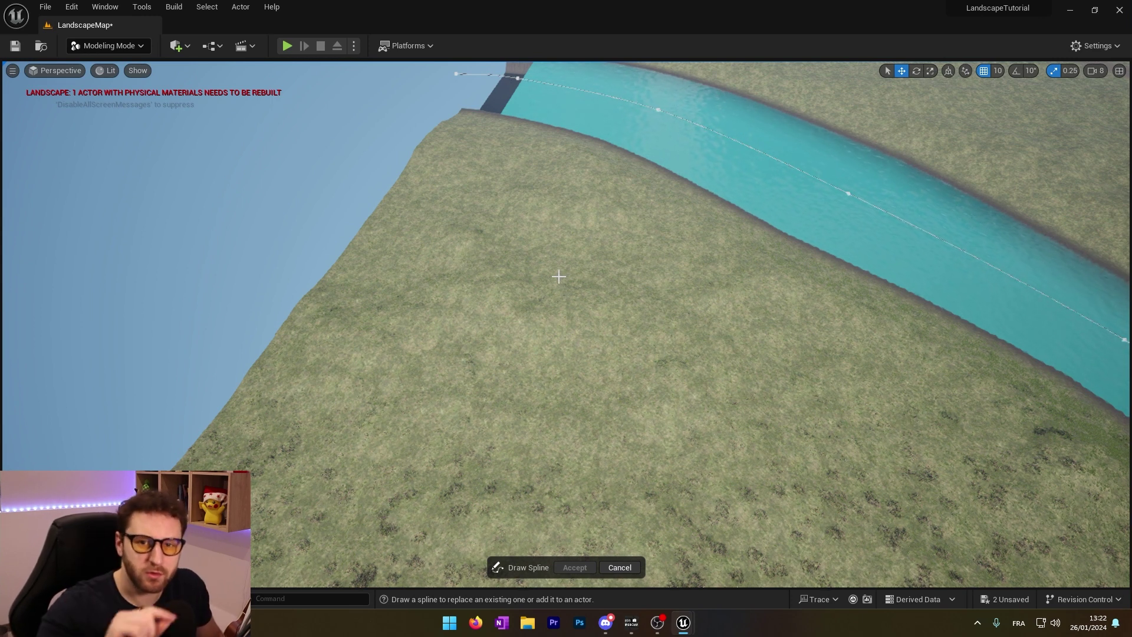
Draw a closed nine-point boundary spline on the grass between the river and the dirt path, and accept it
click(510, 248)
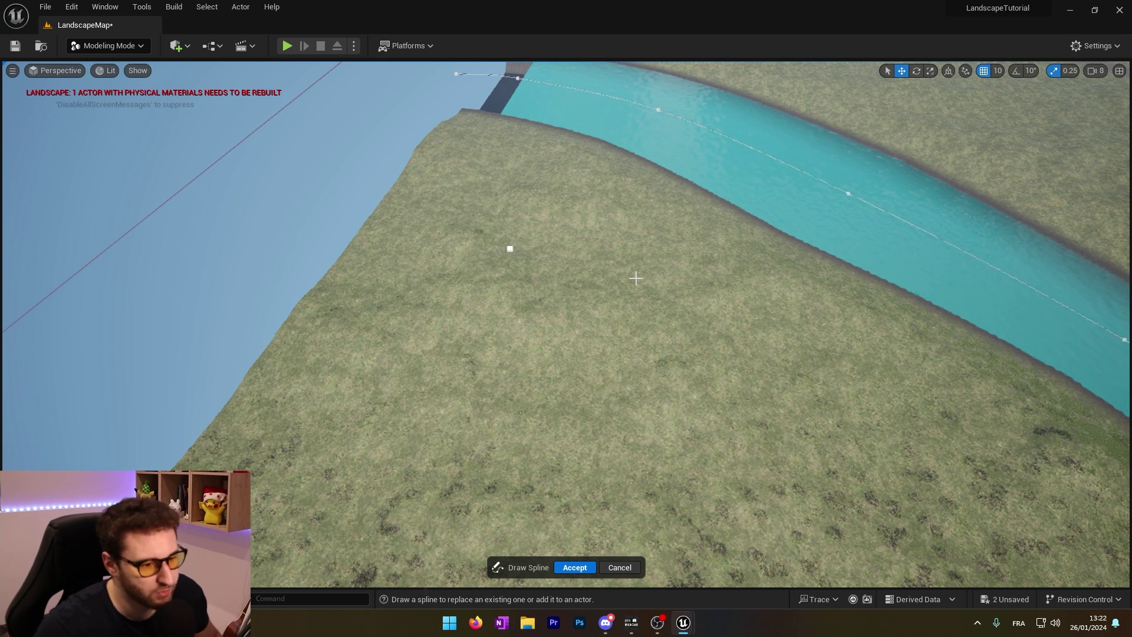
click(656, 271)
click(764, 363)
right_drag(765, 363, 781, 394)
key(w)
key(s)
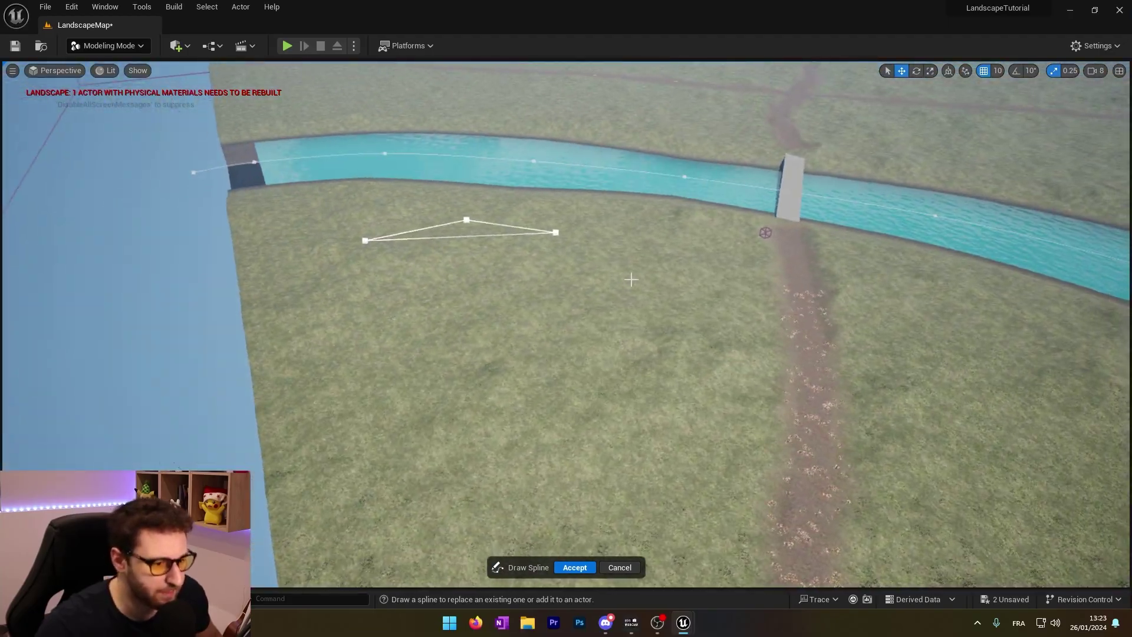
click(657, 299)
click(630, 388)
click(555, 482)
click(396, 532)
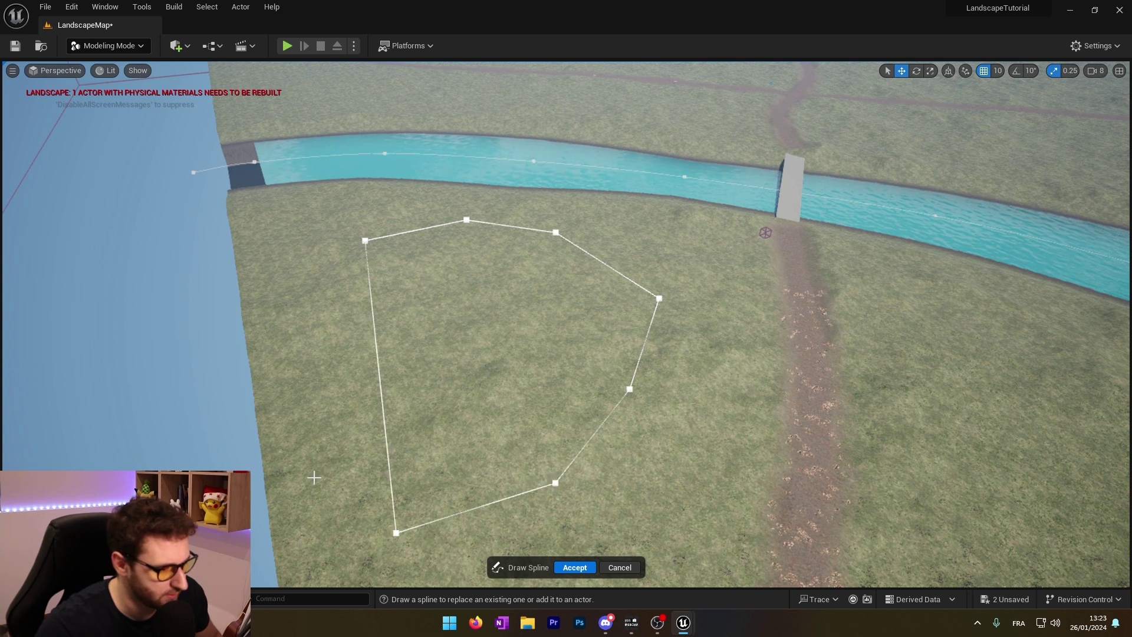
click(324, 458)
click(298, 318)
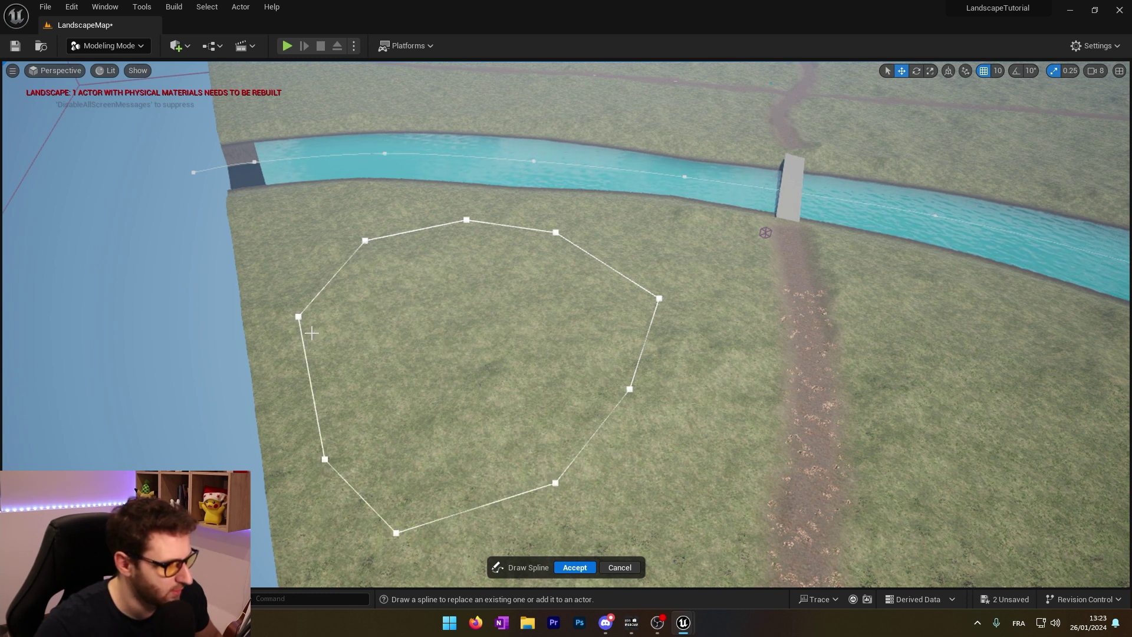
click(573, 567)
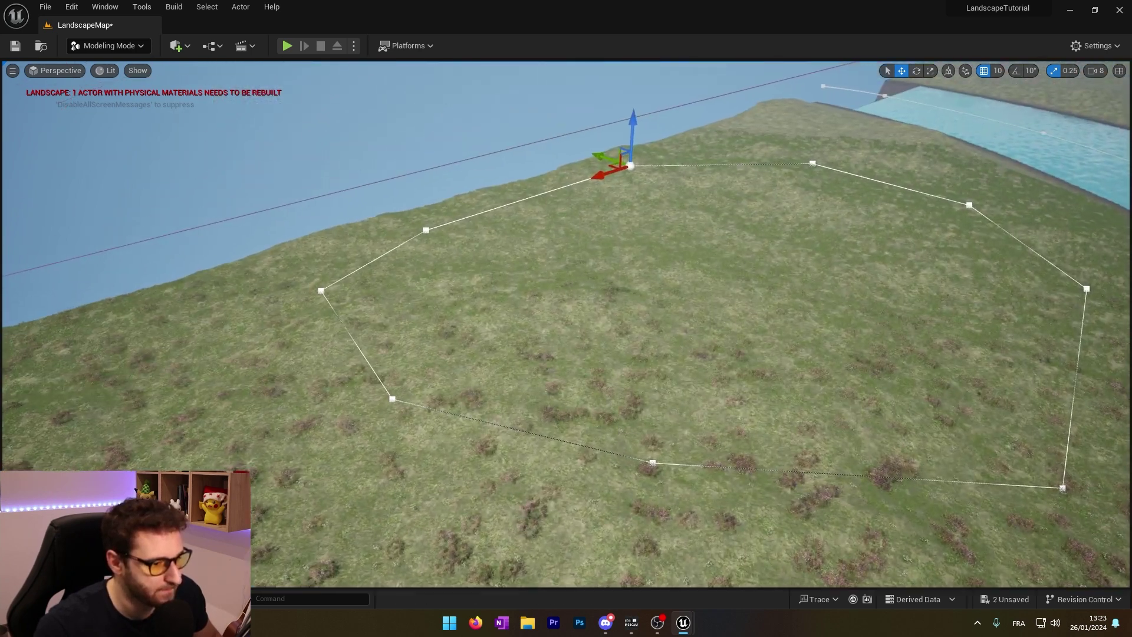
Move the two boundary spline points nearest the dirt path outward toward the path
right_drag(736, 311, 772, 295)
right_drag(513, 419, 550, 354)
key(s)
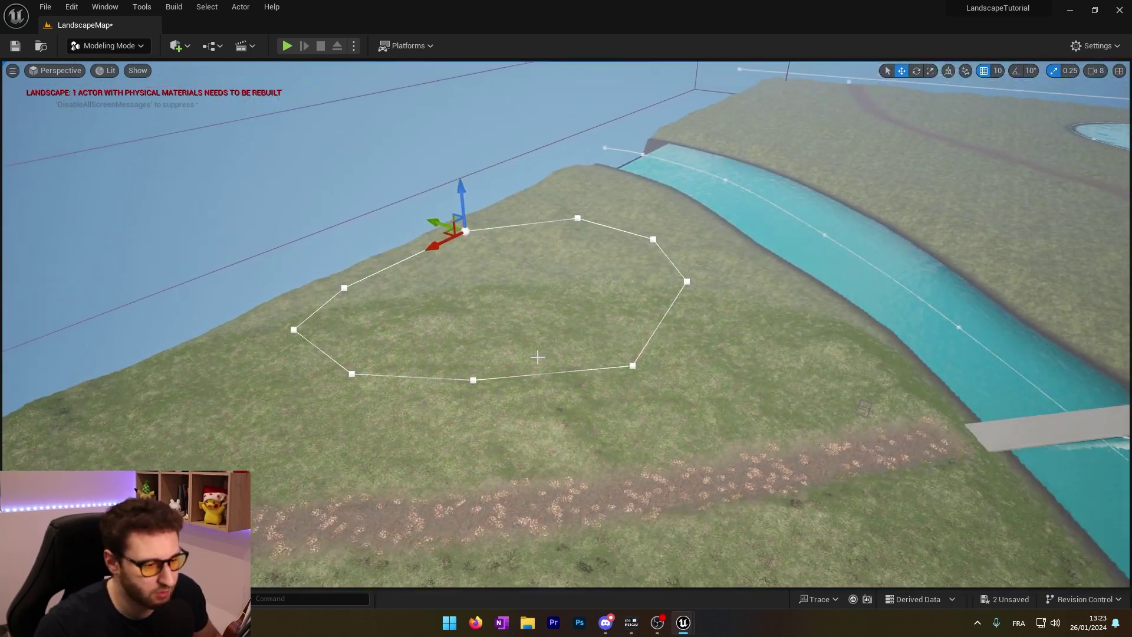
click(472, 380)
drag(455, 383, 453, 401)
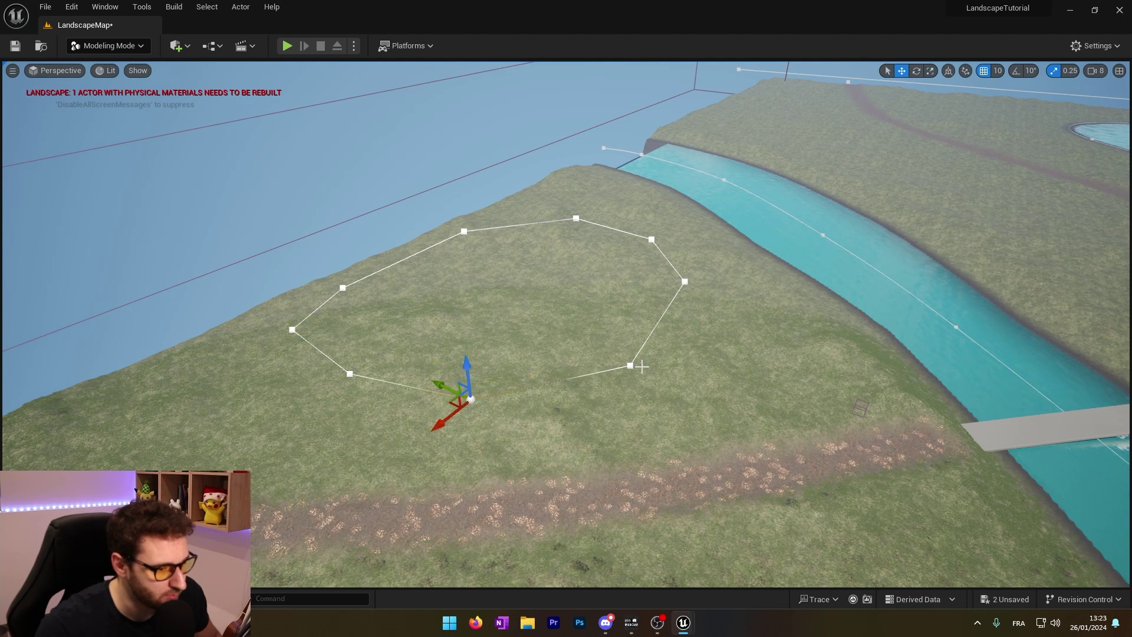
click(630, 365)
drag(628, 366, 654, 373)
Duplicate the river-side spline point to extend the boundary, and shift the neighbouring points outward toward the river
click(652, 239)
click(680, 281)
key(ctrl+z)
click(684, 281)
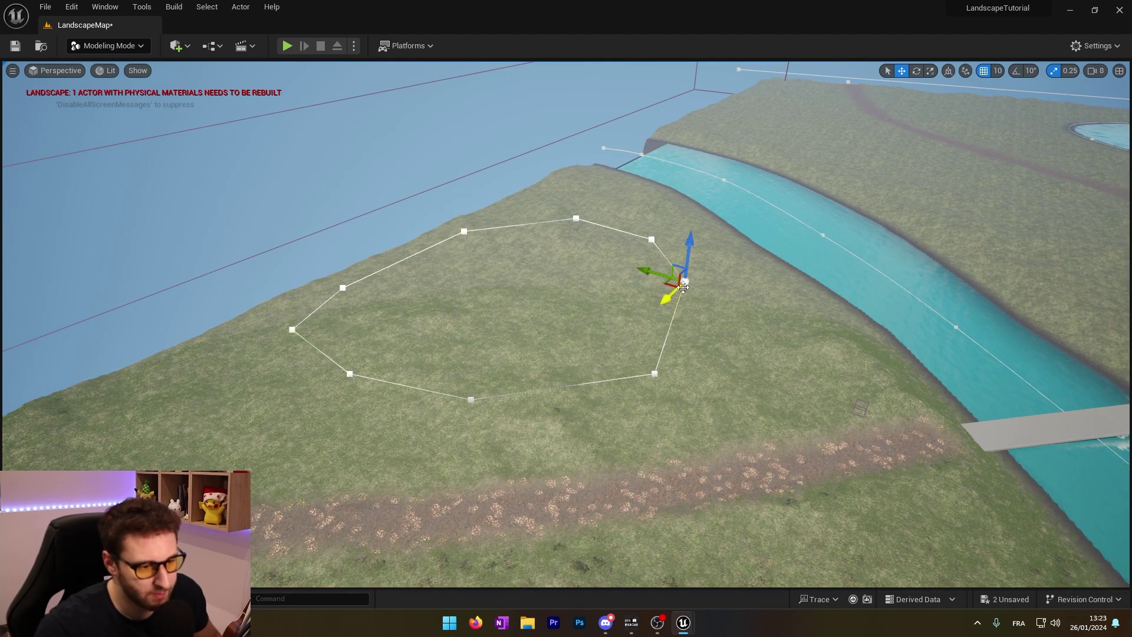
alt+drag(668, 285, 738, 309)
click(684, 282)
drag(666, 283, 698, 303)
click(651, 240)
drag(655, 249, 659, 234)
Reselect the boundary spline and move its far point near the map's edge outward
click(777, 472)
right_drag(777, 471, 853, 365)
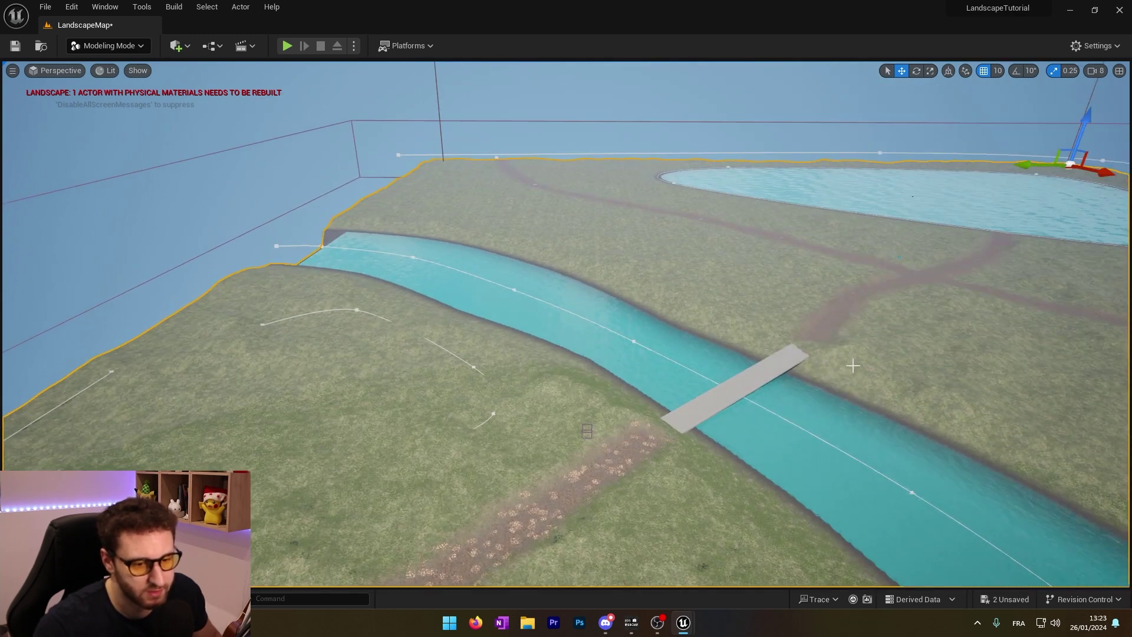
click(635, 348)
click(633, 342)
right_drag(634, 342, 567, 364)
key(w)
click(609, 368)
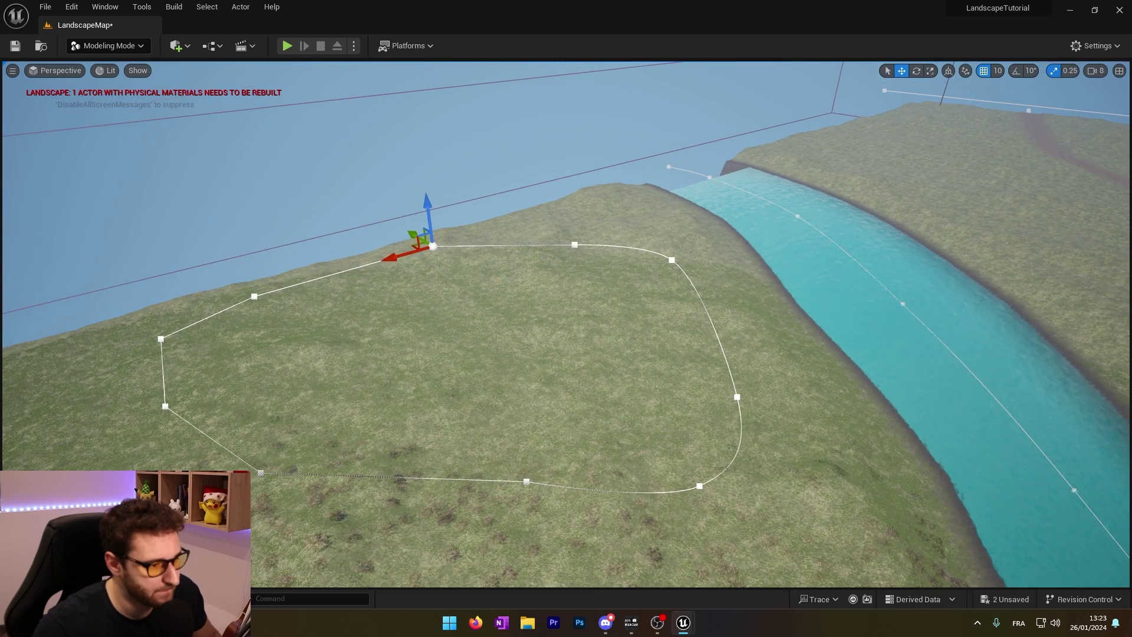
click(574, 243)
drag(556, 245, 556, 217)
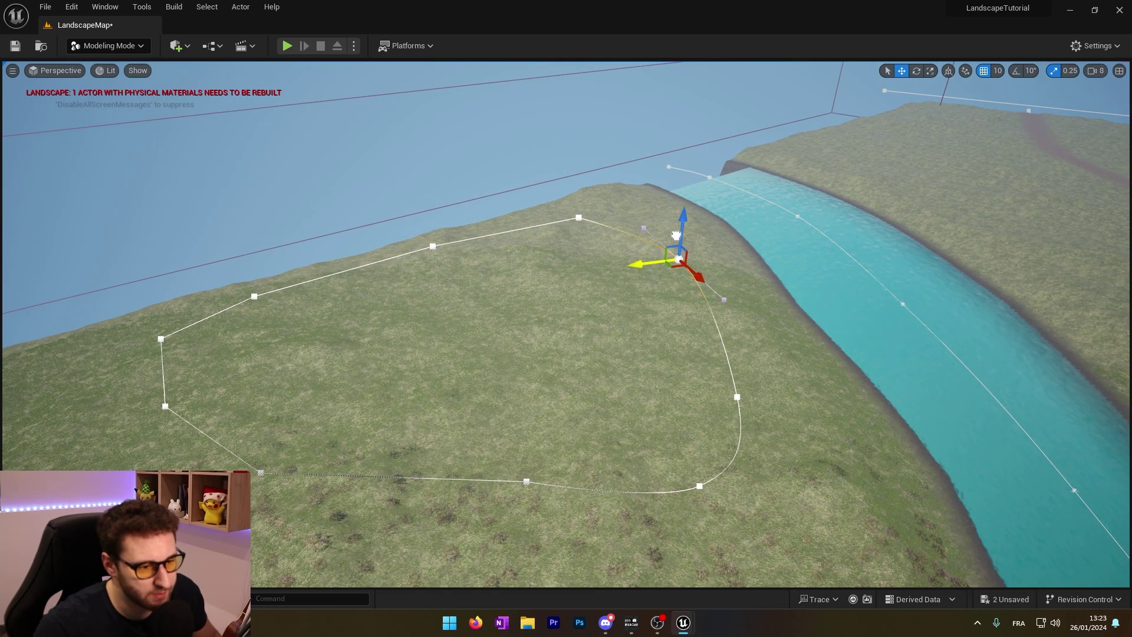
Show the PCG trees over the village area and open the PCG_Trees graph
mouse_move(431, 332)
right_down()
mouse_move(330, 332)
mouse_move(307, 348)
mouse_move(425, 389)
mouse_move(432, 332)
right_up()
click(365, 328)
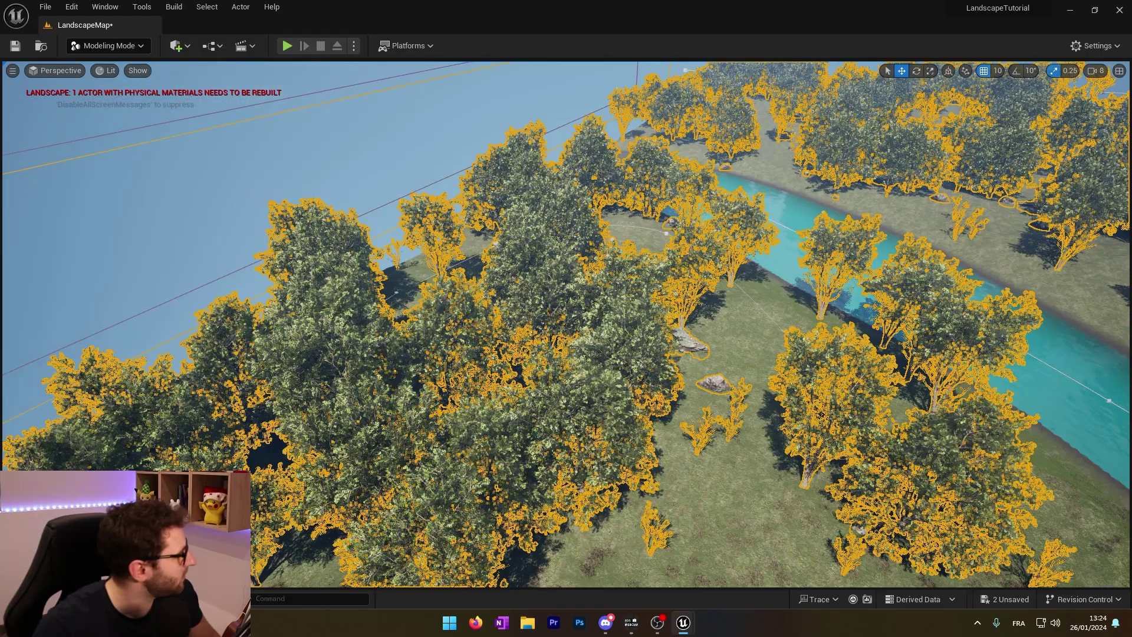
right_drag(822, 414, 902, 442)
right_drag(688, 408, 697, 285)
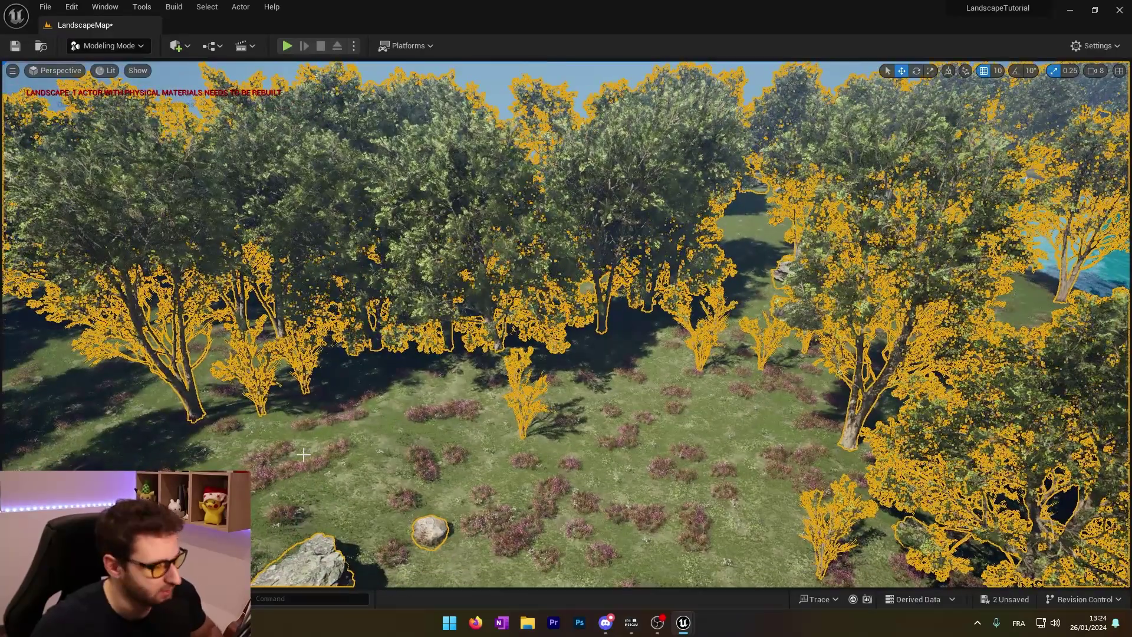
key(ctrl+space)
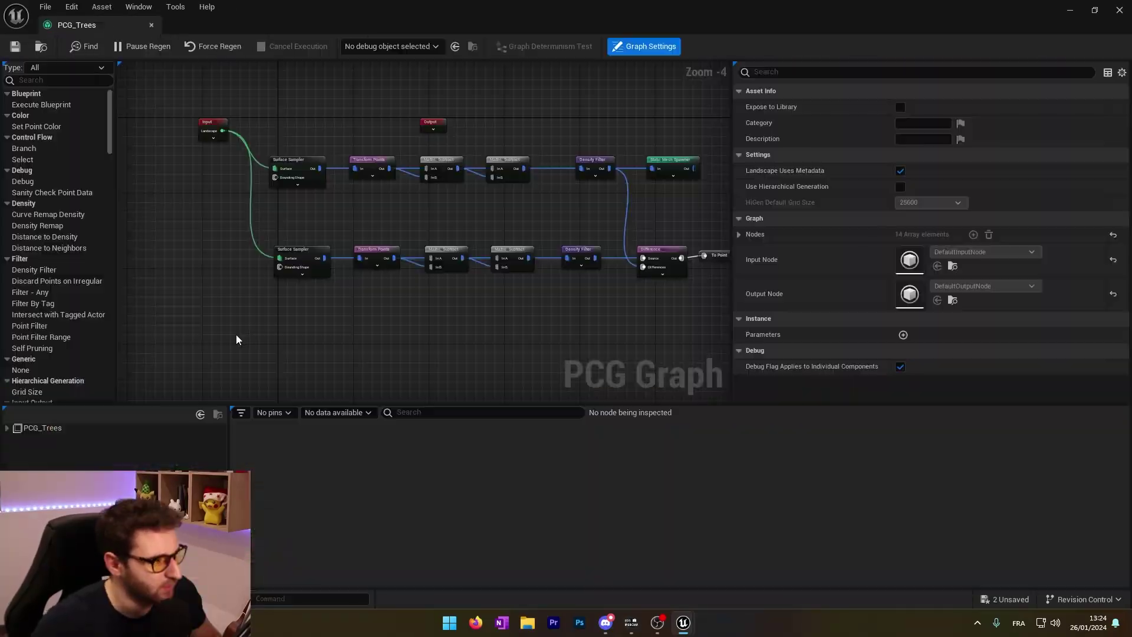
Add a Get Spline Data node to the PCG_Trees graph below the lower Surface Sampler row
right_click(236, 339)
text(get spl)
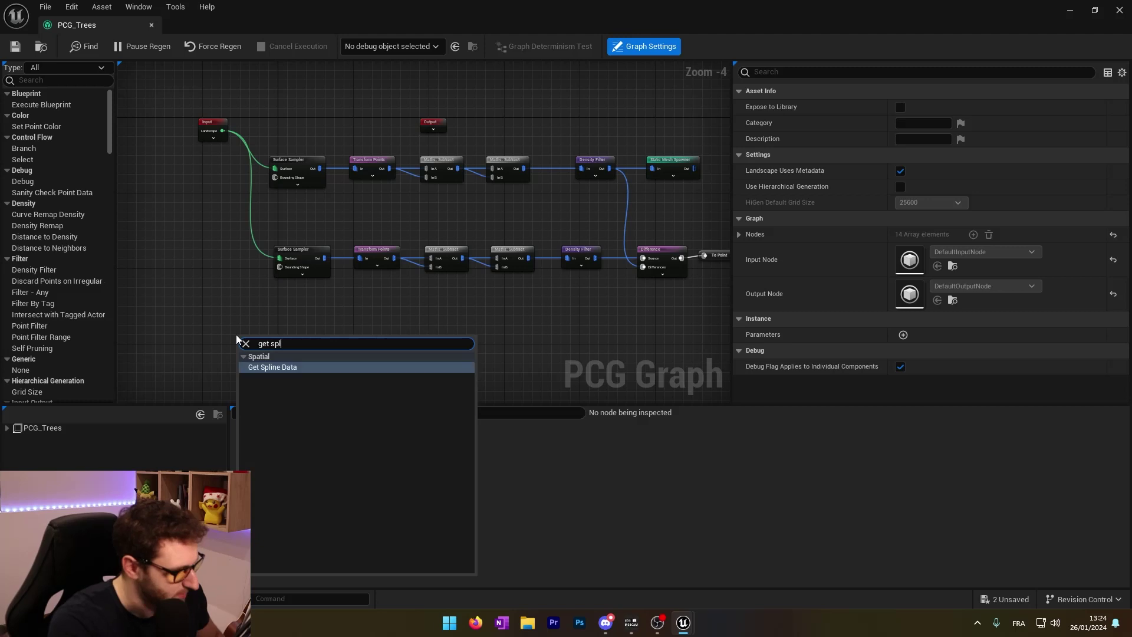
key(Return)
scroll(231, 332, up, 1)
scroll(423, 314, up, 1)
Set the Get Spline Data node to filter All World Actors by class, using BP_VillageSplineBoundary as the actor selection class
click(937, 109)
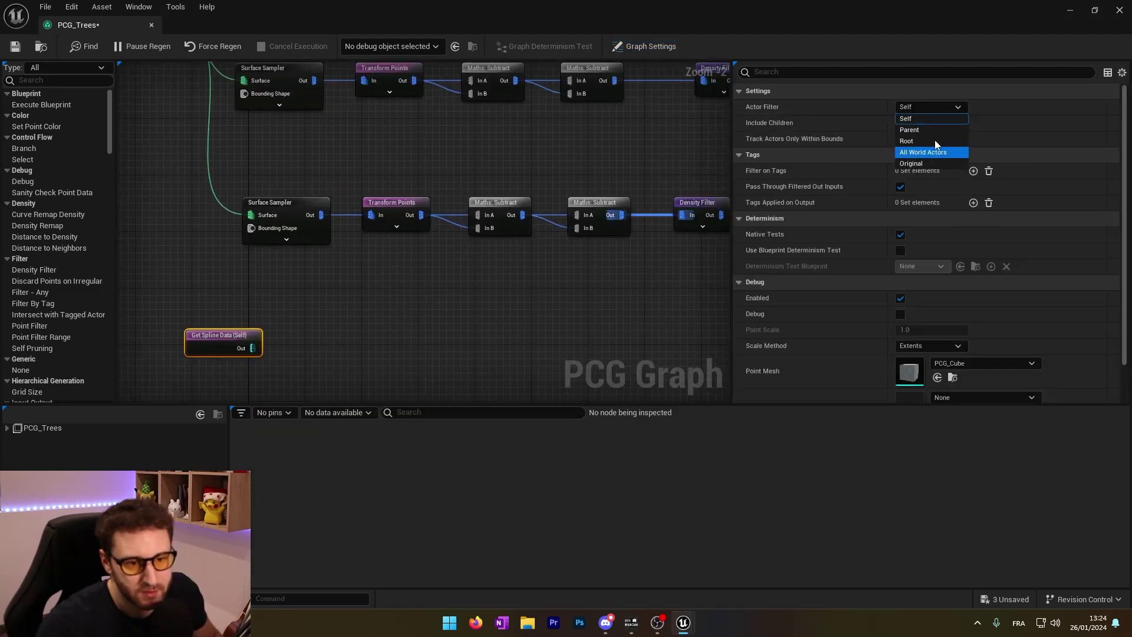
click(914, 151)
click(925, 139)
click(925, 161)
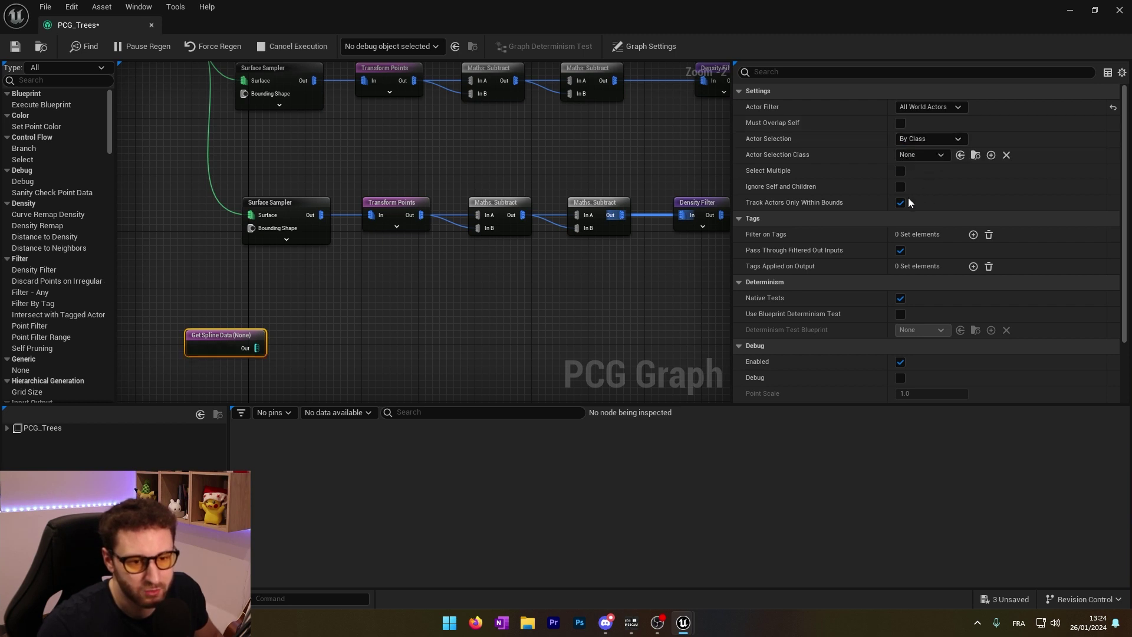
click(928, 157)
text(BP_)
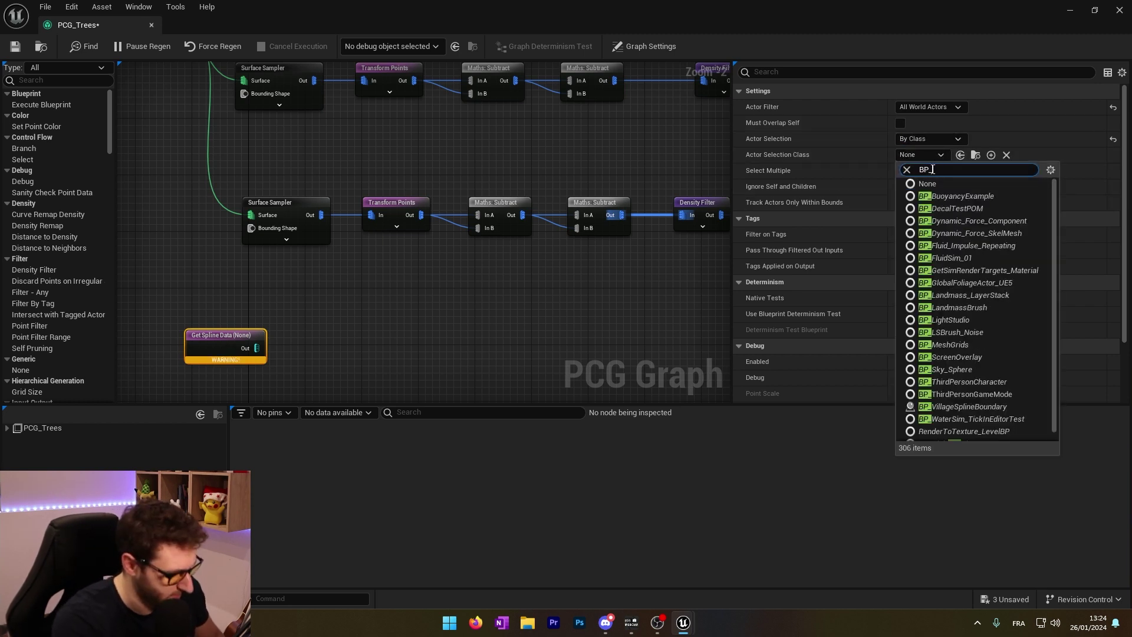
text(Villa)
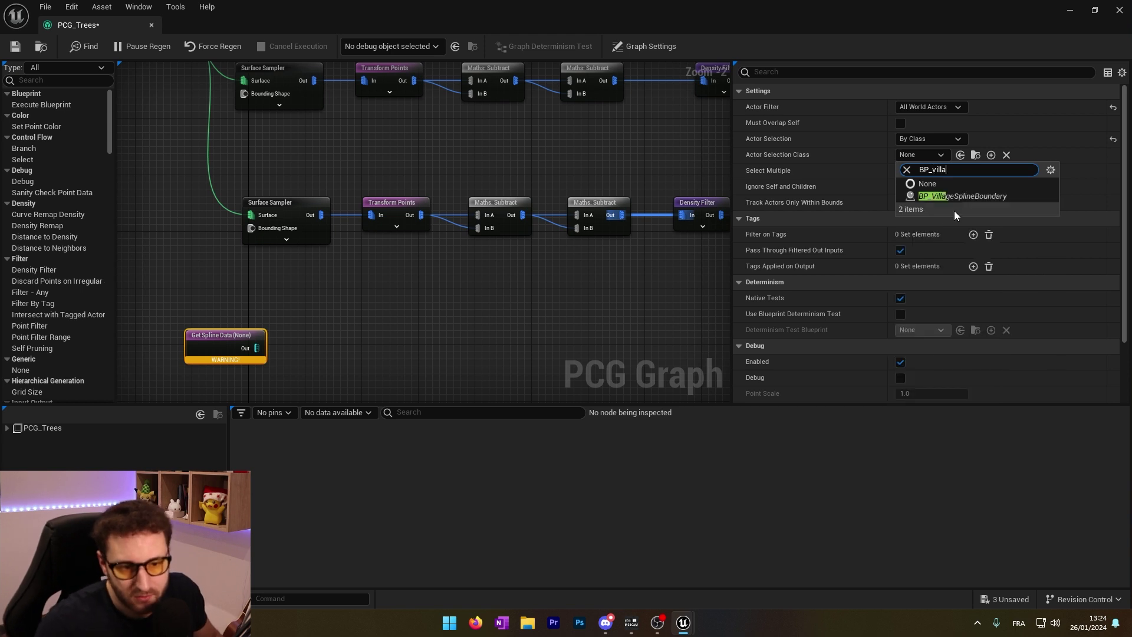
click(973, 197)
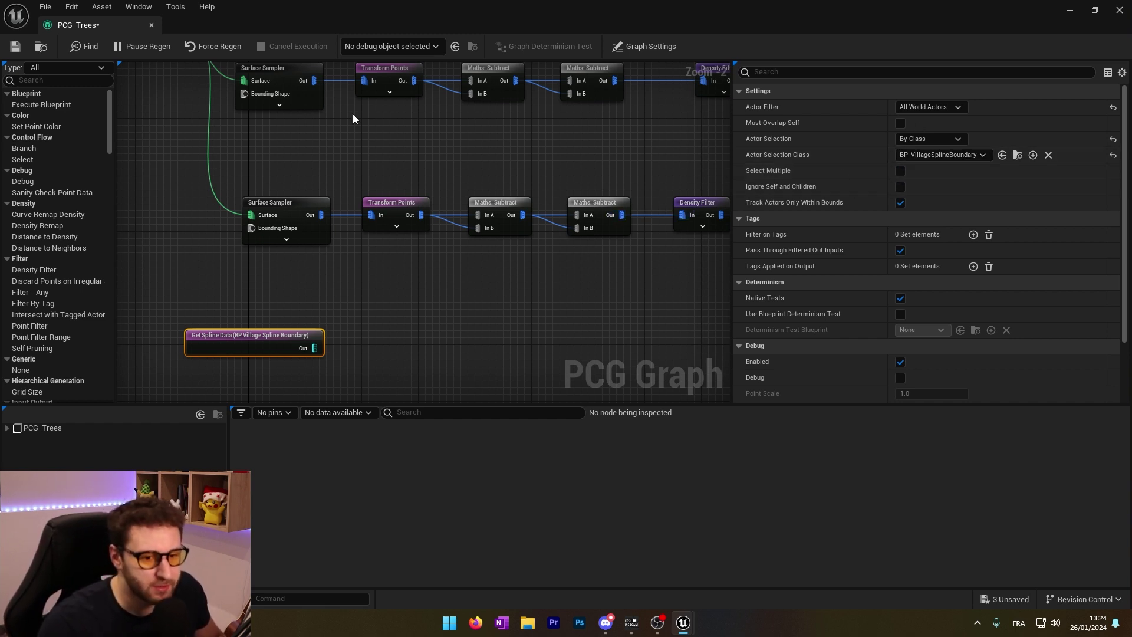
Add a Spline Sampler node fed by the output of the Get Spline Data node
drag(347, 276, 401, 272)
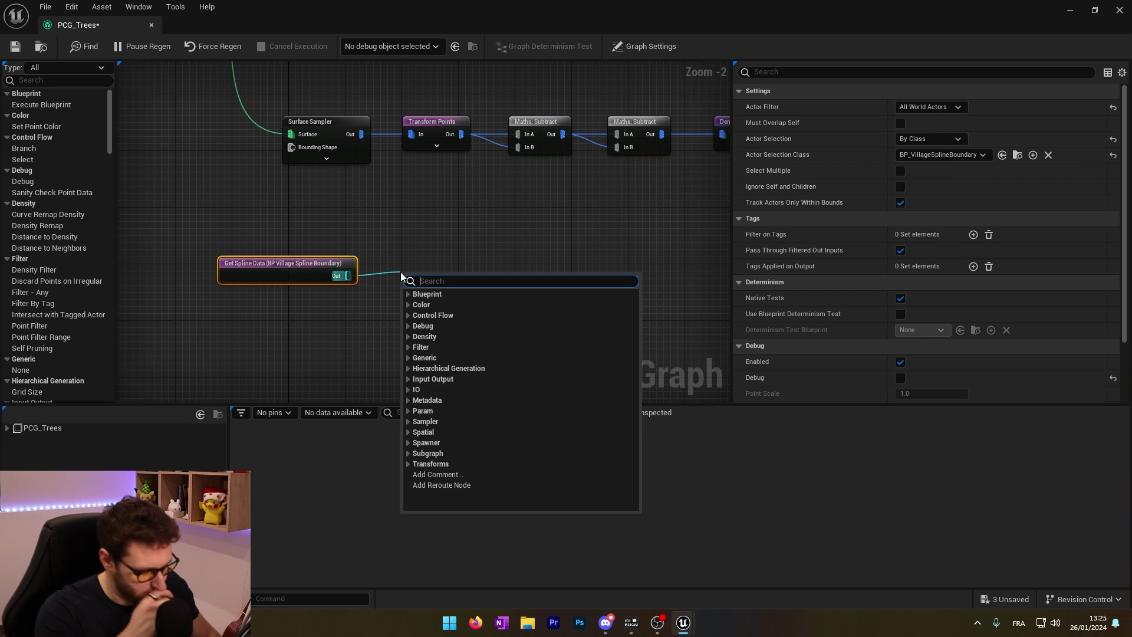
text(spl)
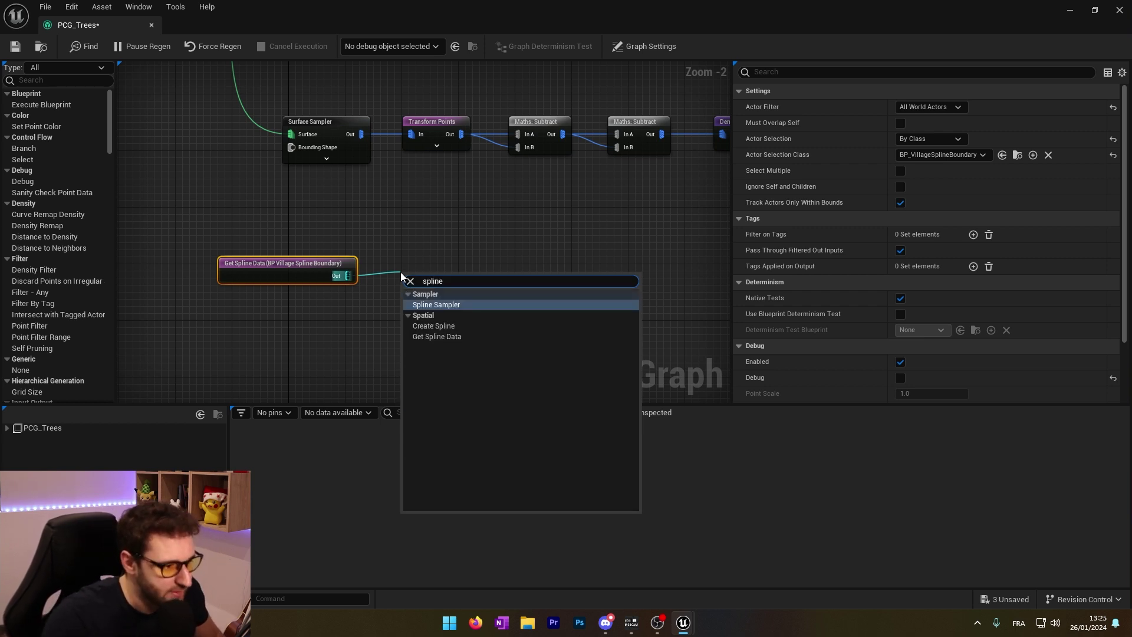
text(ine)
click(448, 305)
Set the Spline Sampler's dimension to On Interior and check the village area in the level
click(930, 106)
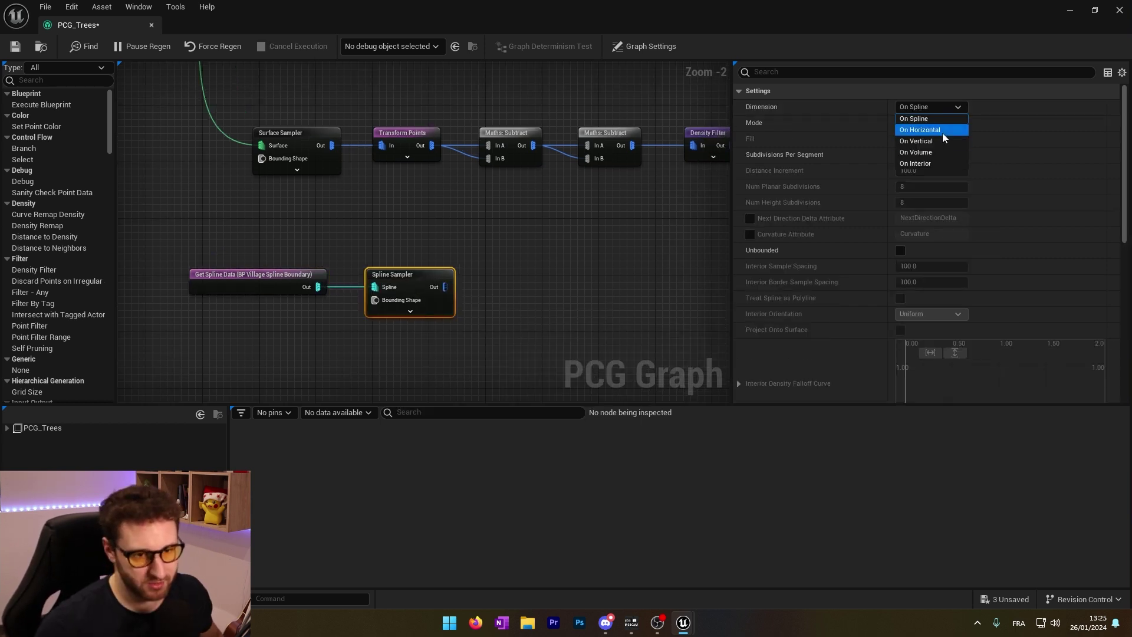
click(917, 165)
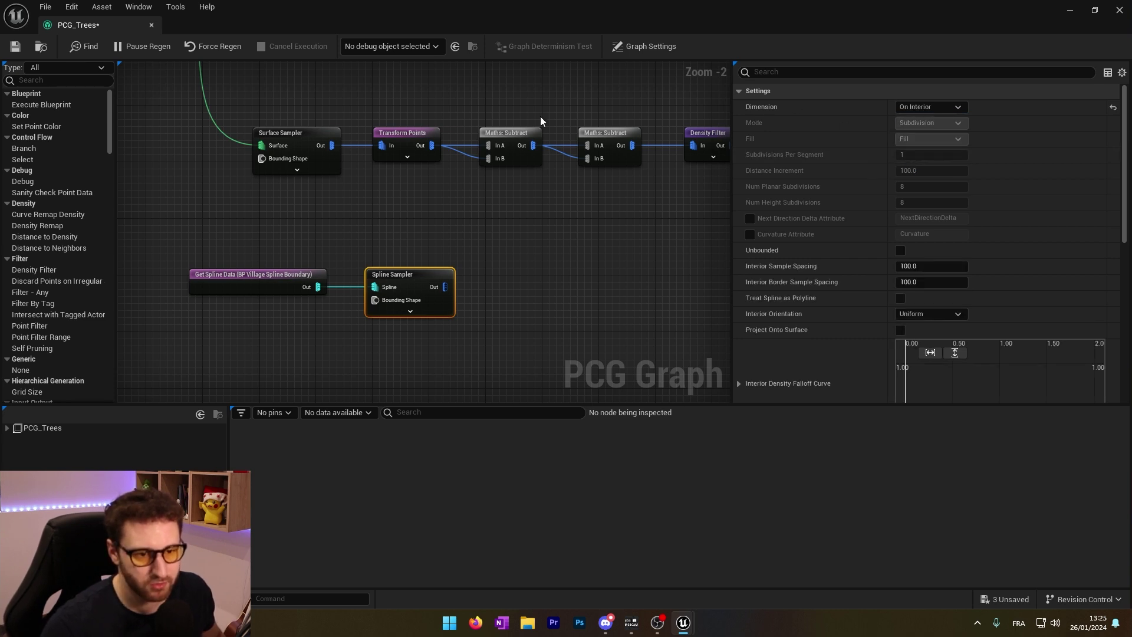
right_drag(578, 282, 641, 246)
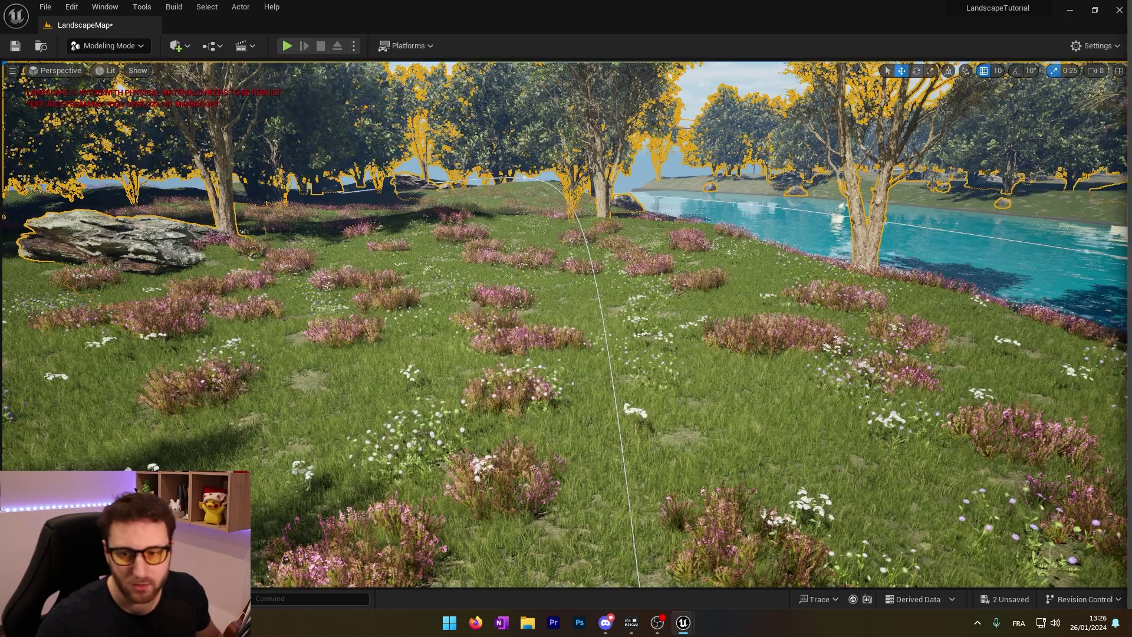
right_drag(566, 324, 496, 390)
right_drag(767, 360, 752, 267)
key(s)
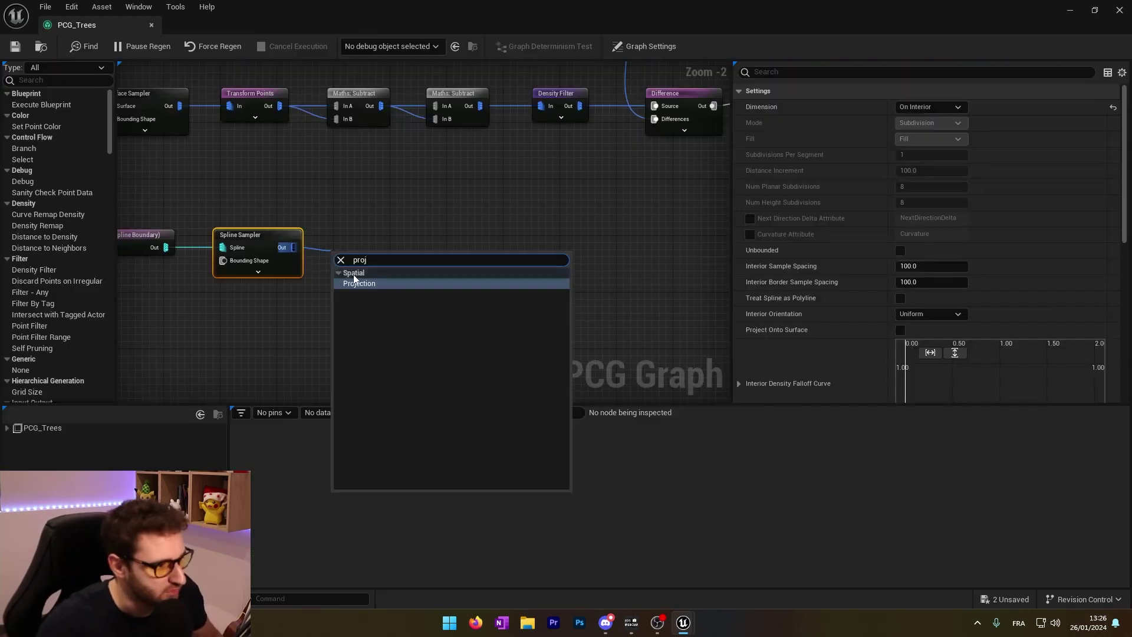
Add a Projection node fed by the Spline Sampler, using the graph's Landscape input as its projection target
click(357, 283)
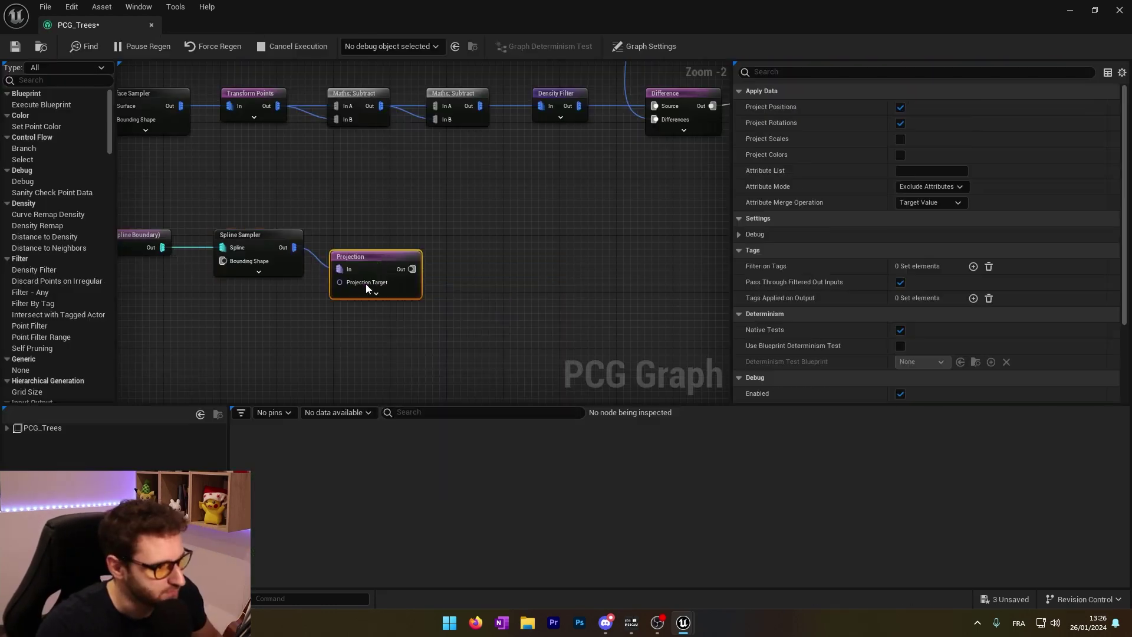
scroll(457, 294, down, 3)
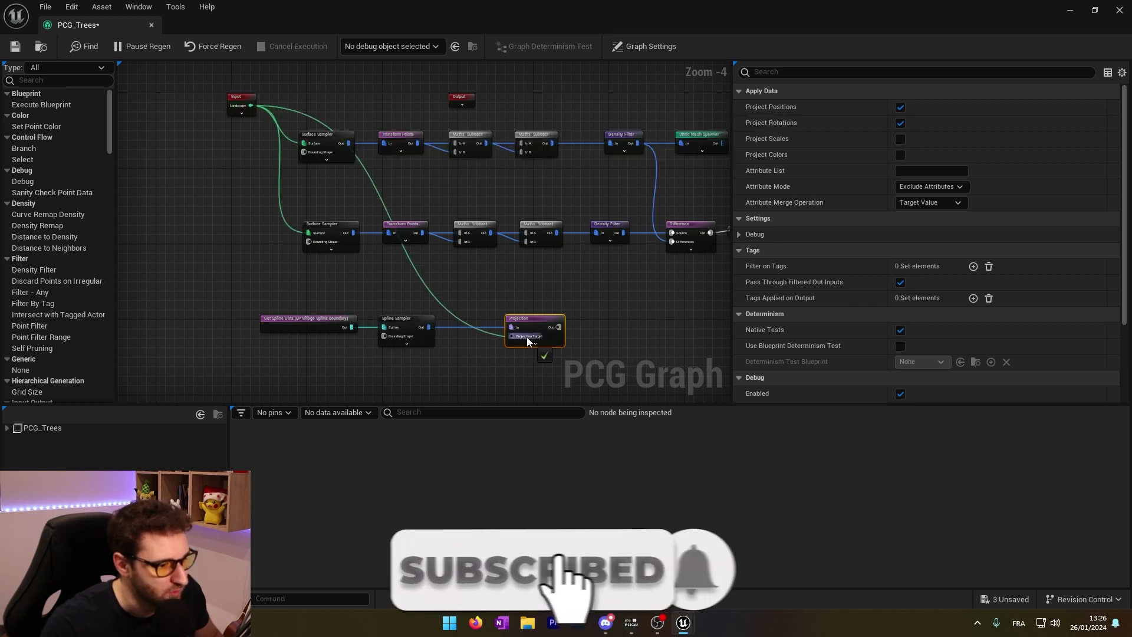
right_drag(524, 325, 468, 285)
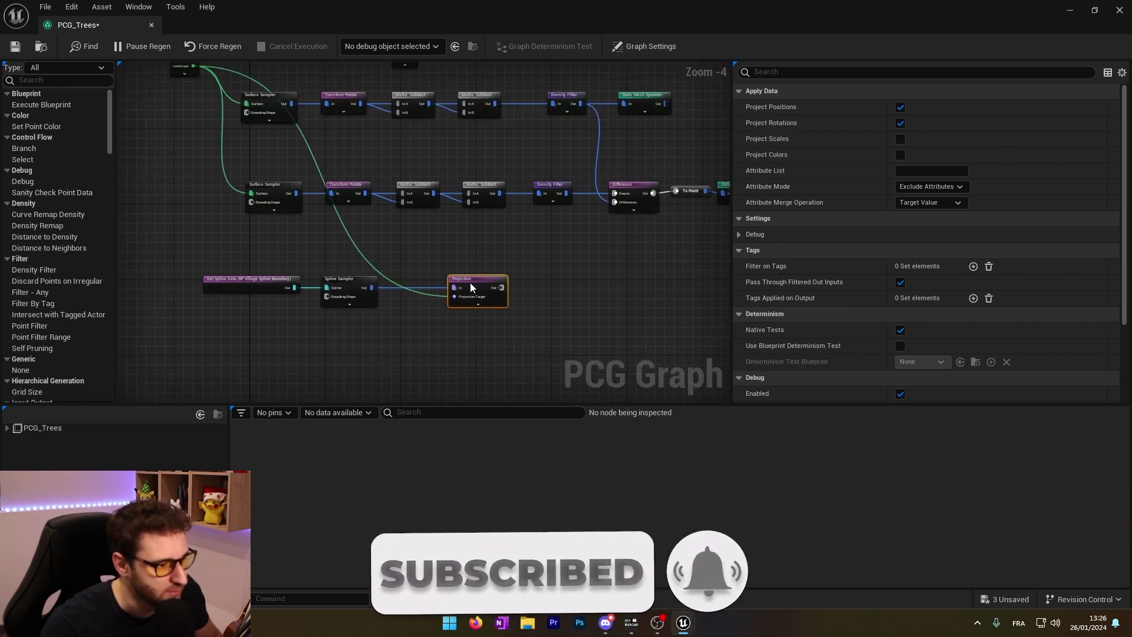
Save the graph with the Projection node's debug display on and inspect the sampled village area in the level
key(ctrl+s)
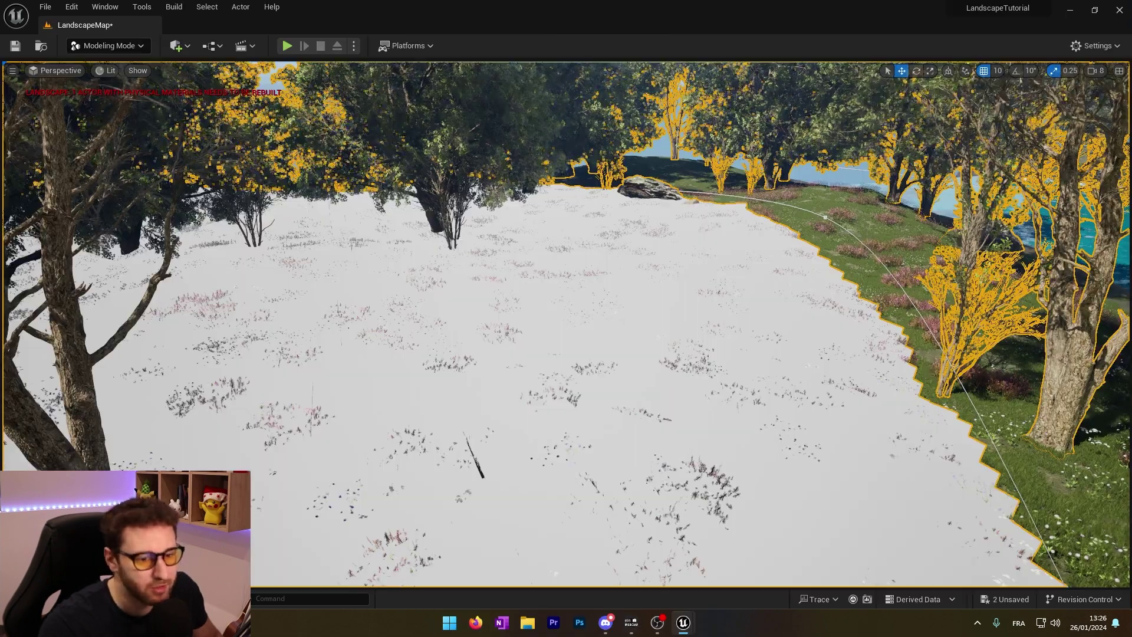
right_drag(467, 454, 549, 469)
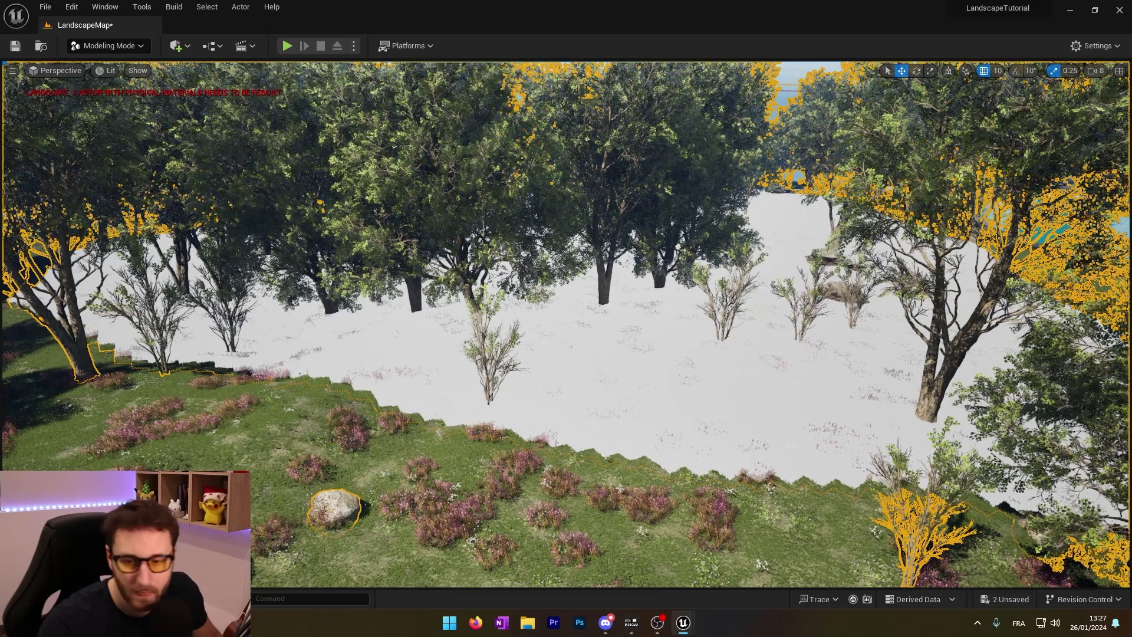
drag(745, 6, 745, 1)
Add a Difference node from the Projection output and space it away from the Projection node
right_drag(625, 256, 511, 250)
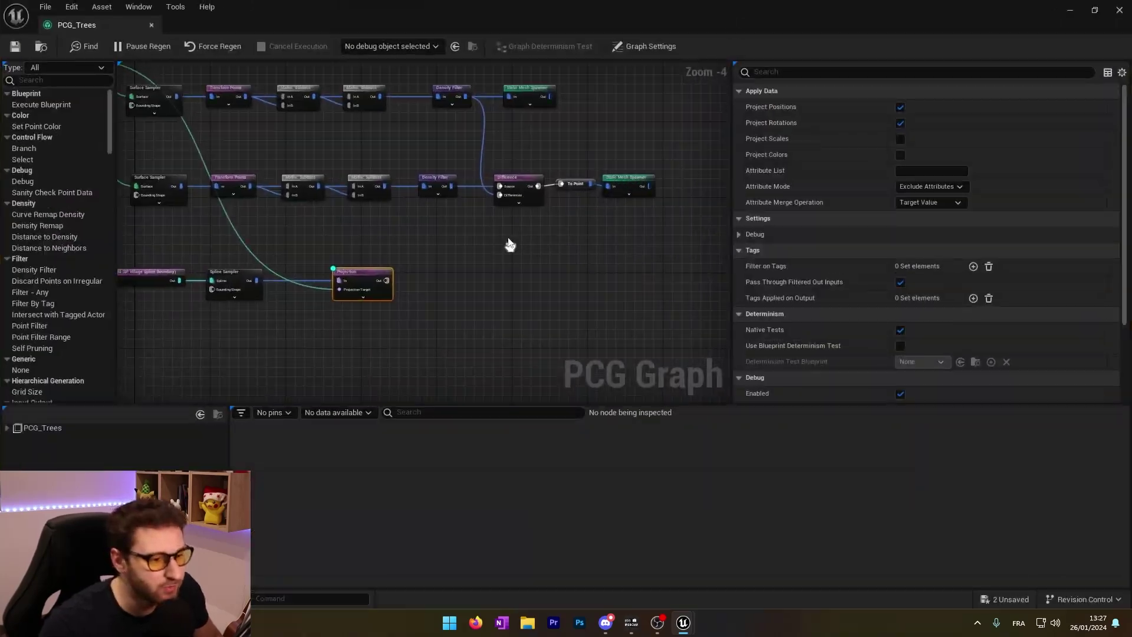
click(521, 188)
drag(386, 280, 422, 287)
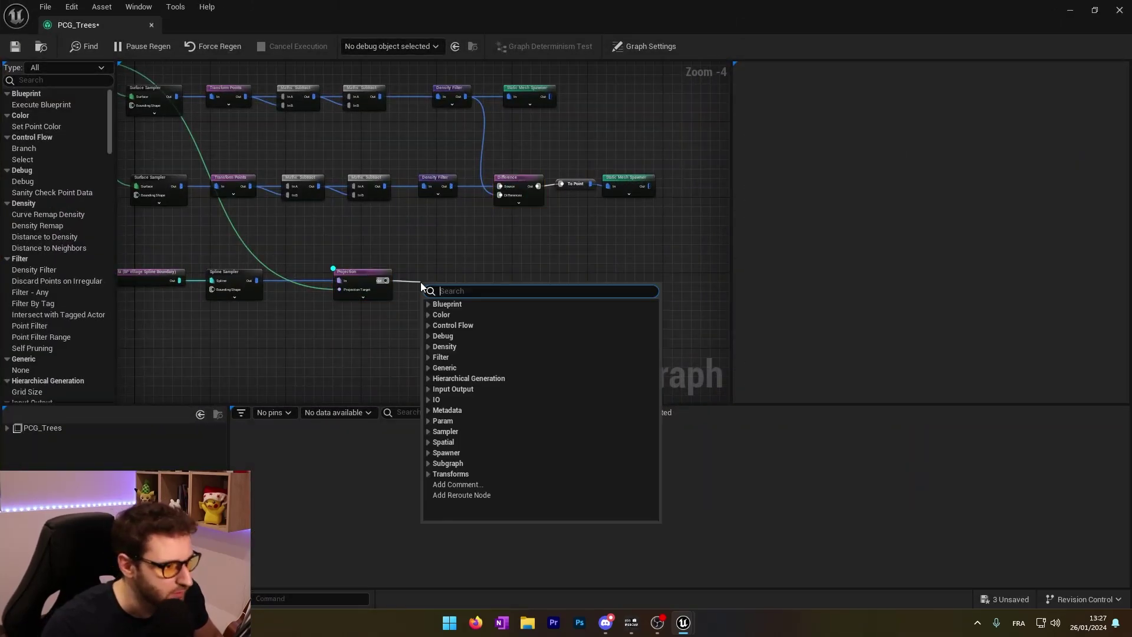
text(diffe)
key(Return)
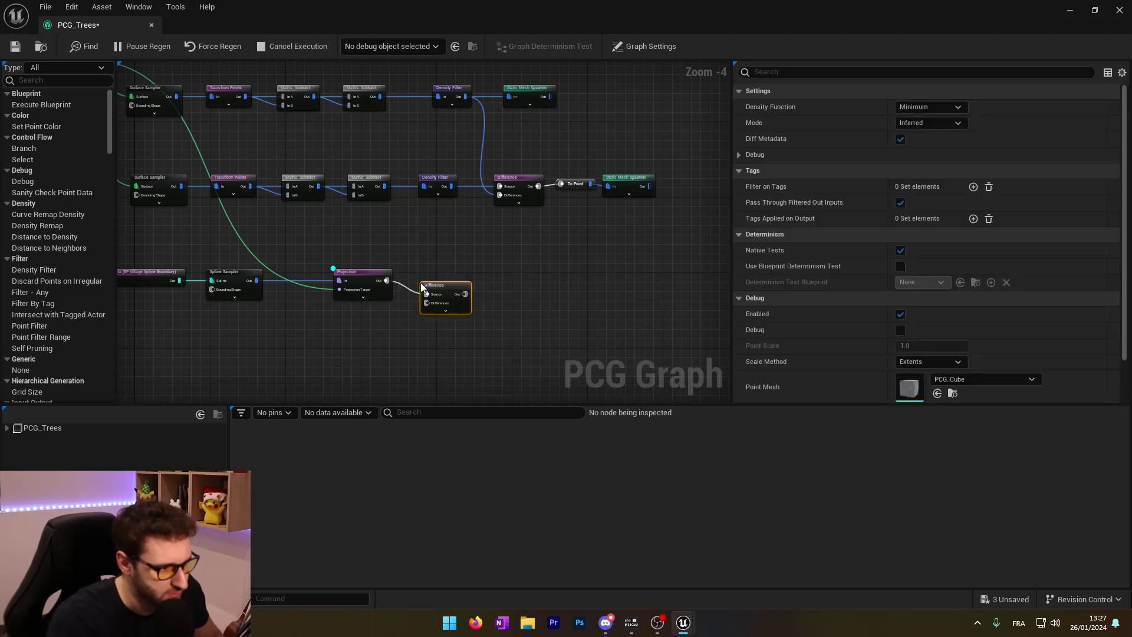
drag(445, 290, 473, 278)
scroll(469, 278, up, 4)
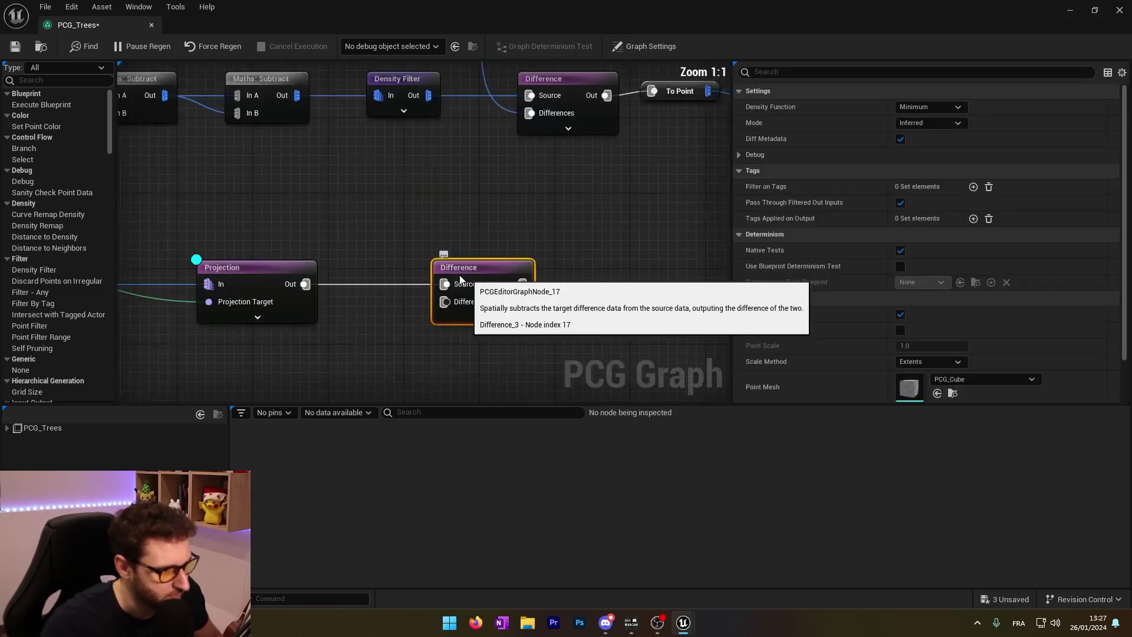
Set the new Difference node's density function to Binary and feed the Projection into its Differences input instead of Source
alt+click(375, 285)
click(472, 269)
scroll(500, 221, down, 2)
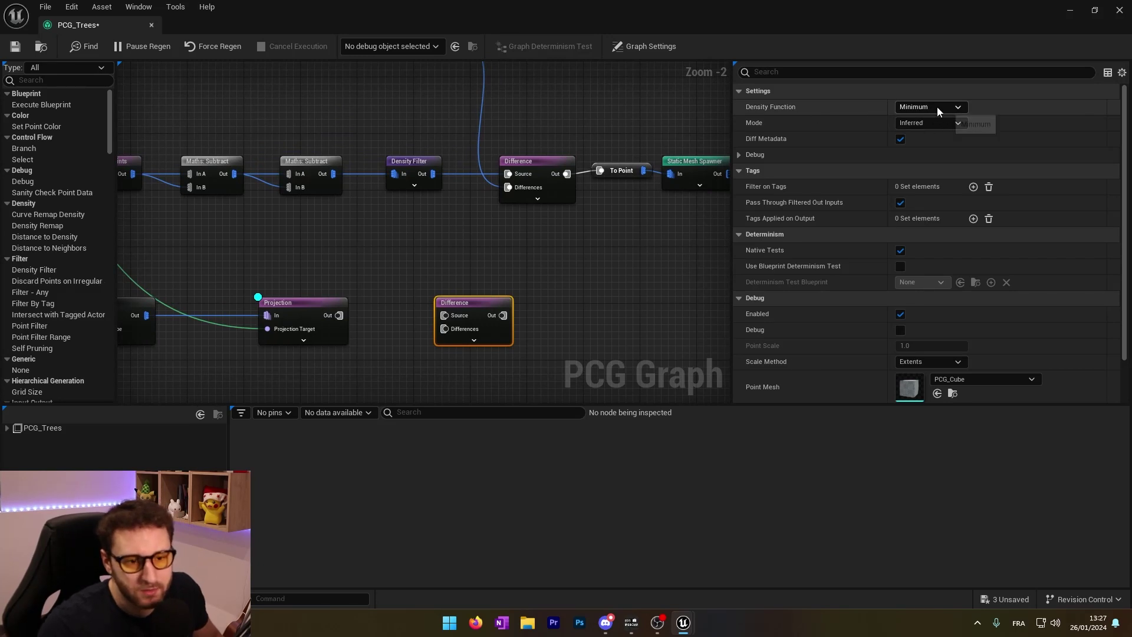
click(920, 108)
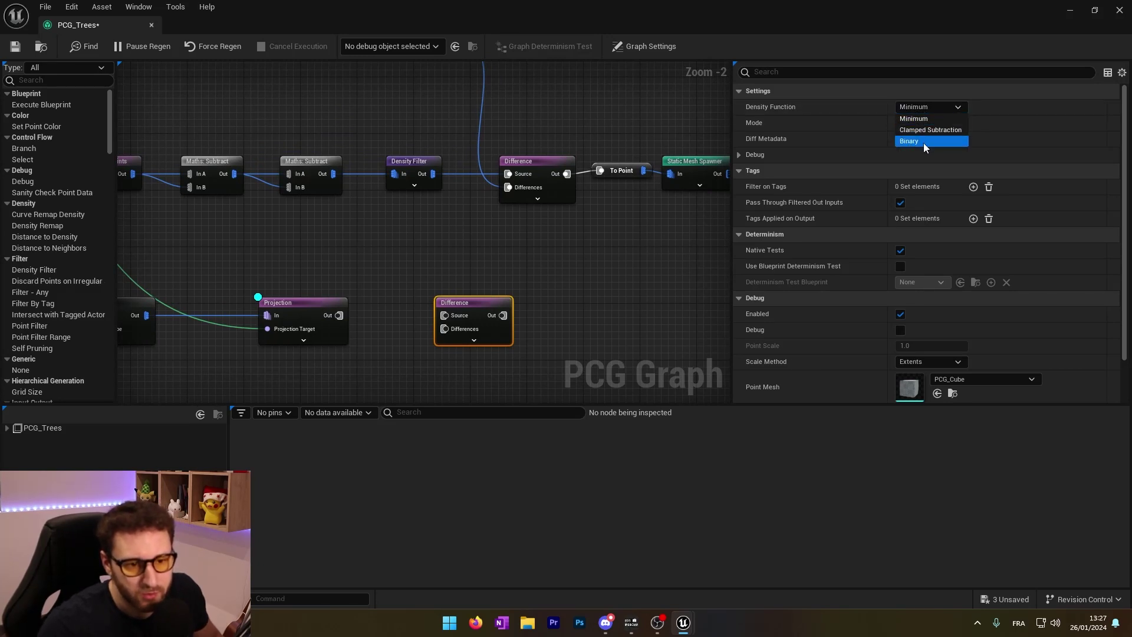
click(923, 142)
drag(339, 315, 445, 315)
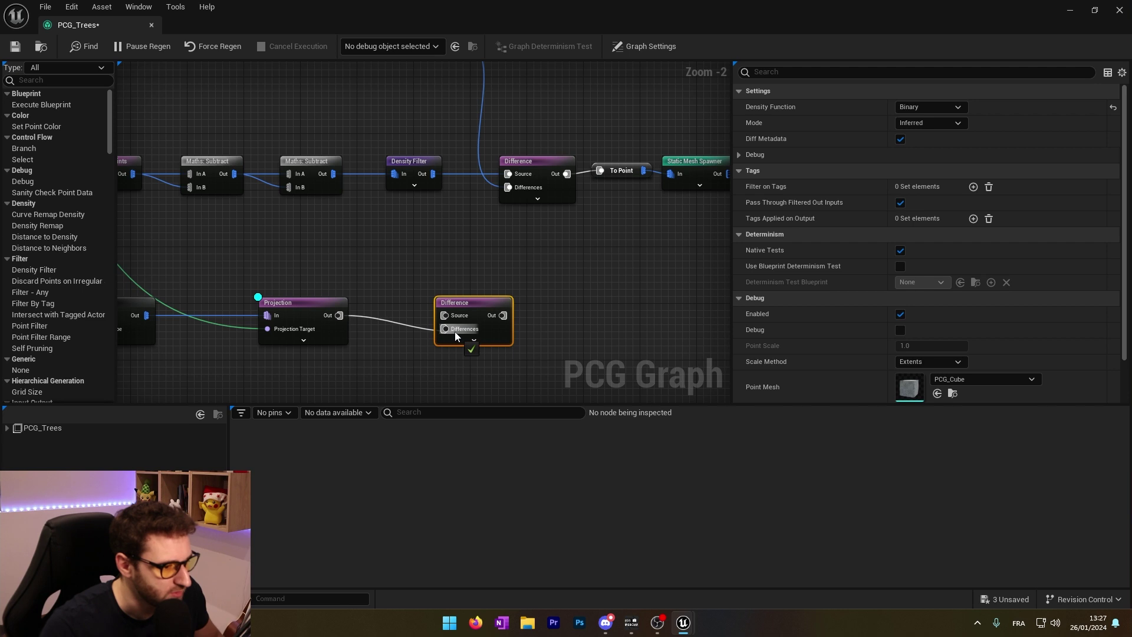
Turn off the debug display on the Projection node
scroll(527, 266, down, 1)
scroll(527, 266, down, 1)
right_drag(532, 320, 633, 304)
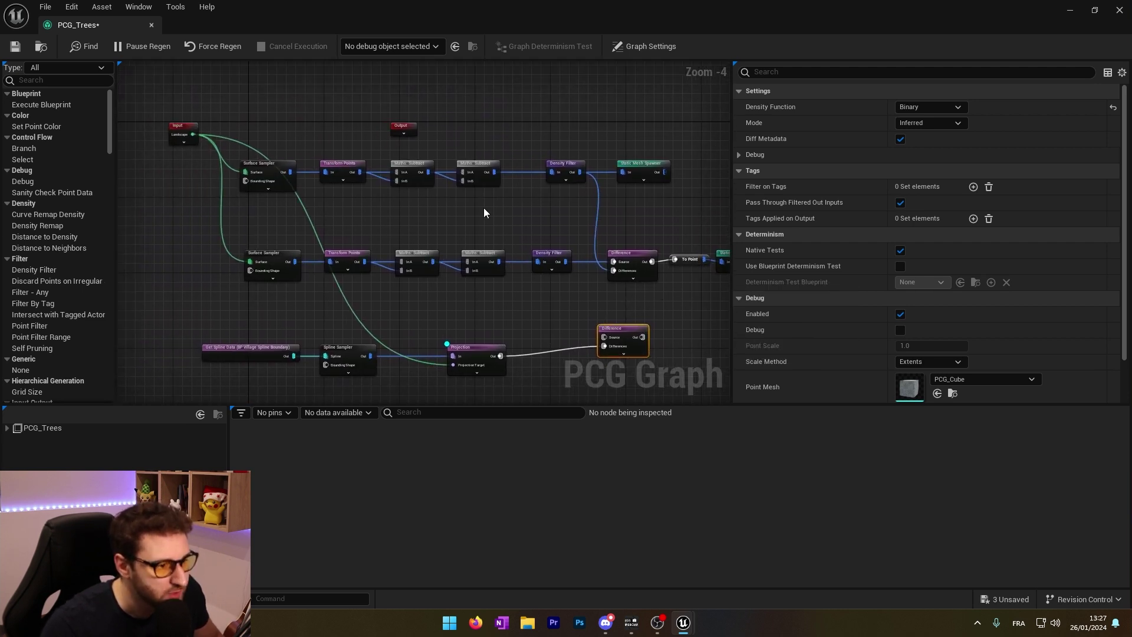
right_drag(626, 317, 431, 313)
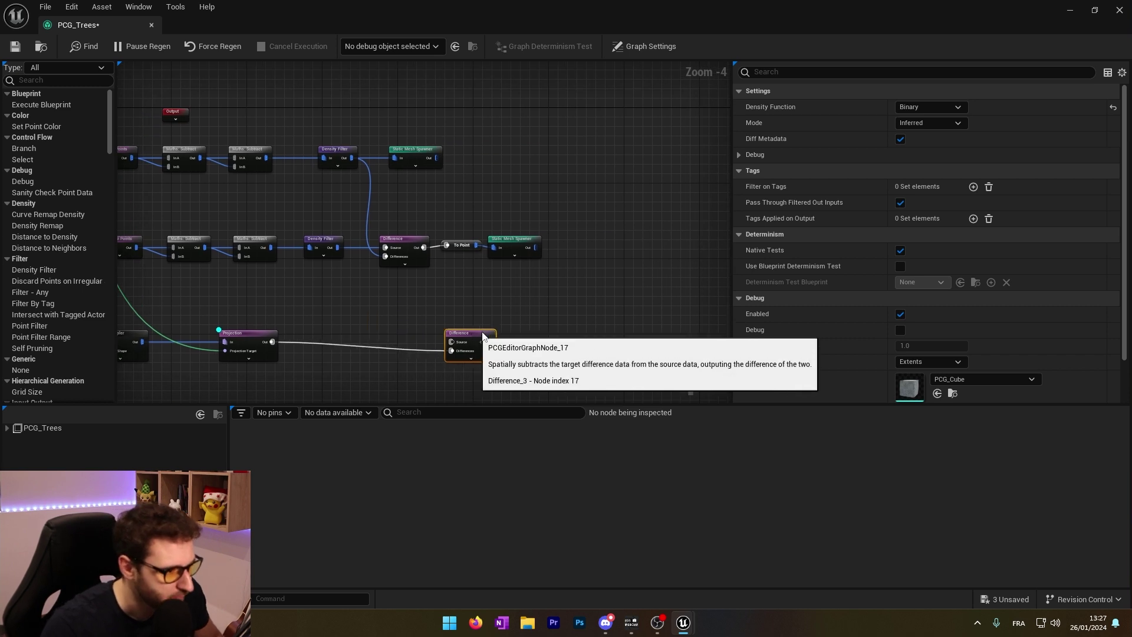
right_drag(222, 376, 433, 326)
click(449, 293)
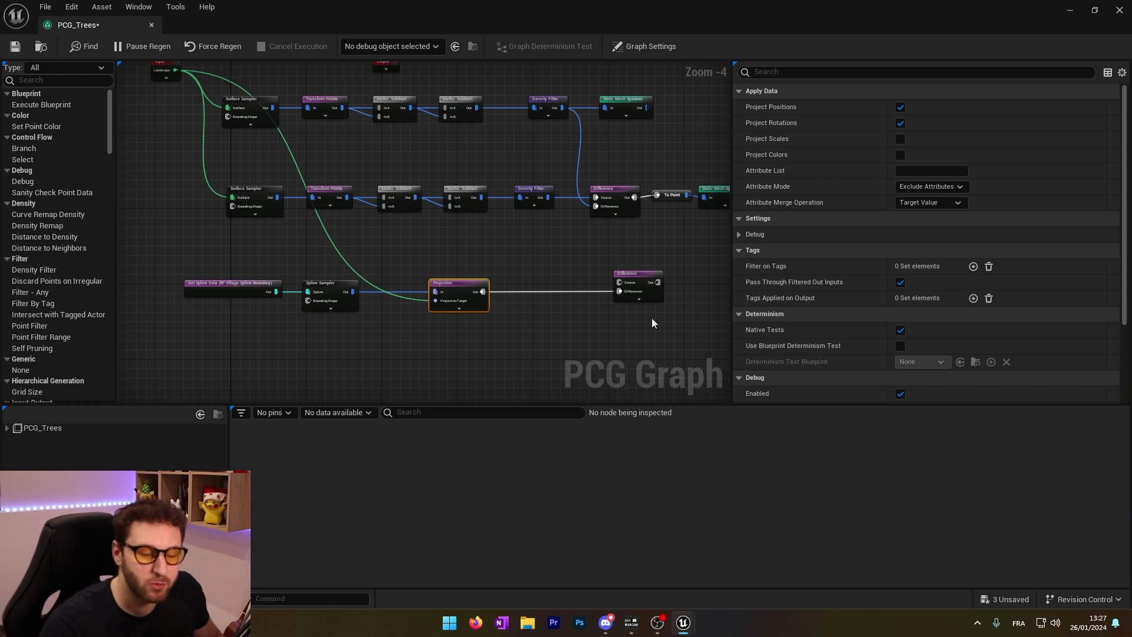
Move the new Difference node between the upper row's Density Filter and Static Mesh Spawner, and connect the Density Filter to its Source
right_drag(625, 292, 552, 304)
drag(552, 305, 535, 162)
right_drag(654, 144, 624, 230)
scroll(624, 230, up, 3)
drag(415, 199, 582, 201)
drag(426, 274, 458, 217)
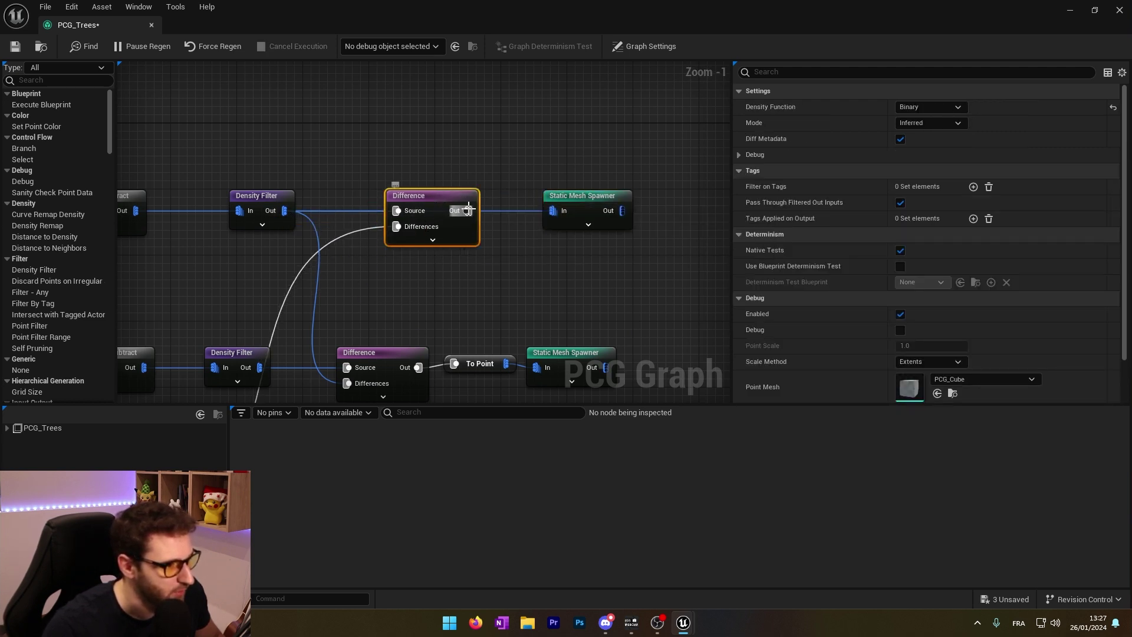
Replace the direct link into the upper Static Mesh Spawner with the Difference output, routed through a To Point node
click(501, 209)
alt+click(502, 211)
drag(467, 210, 627, 194)
click(517, 217)
drag(523, 214, 539, 214)
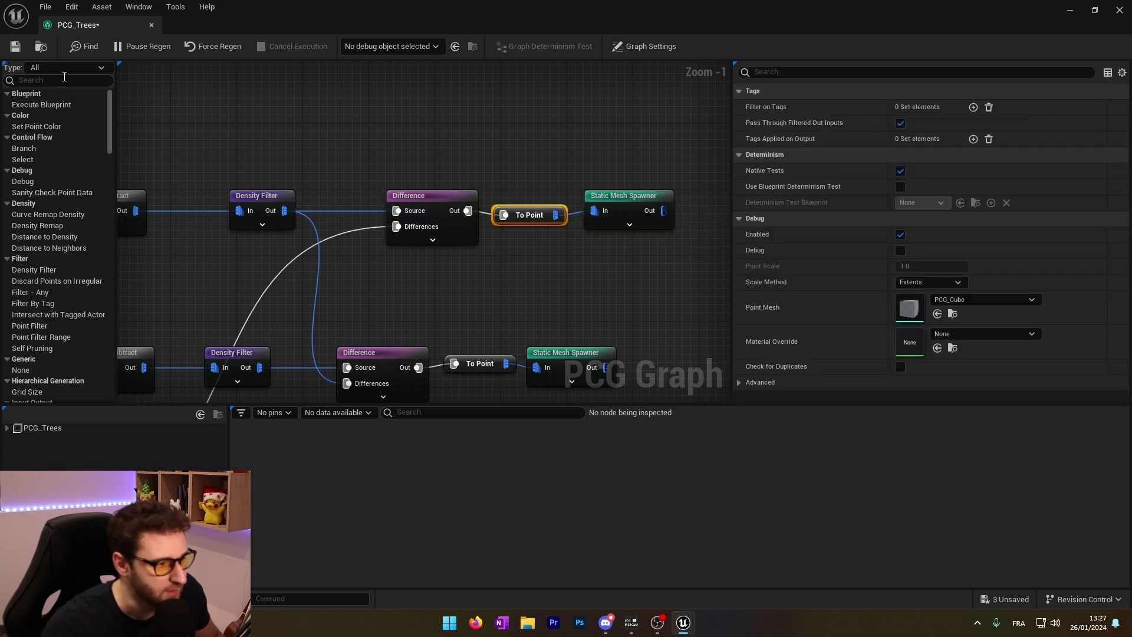
Save the PCG_Trees graph and examine the tree placement around the village boundary from above
scroll(390, 280, down, 1)
right_drag(390, 280, 495, 146)
drag(228, 25, 1131, 183)
right_drag(566, 324, 48, 177)
key(w)
key(w)
key(w)
right_drag(584, 268, 622, 321)
key(s)
Shift the boundary spline point nearest the riverbank trees slightly inward and review the village area
click(736, 249)
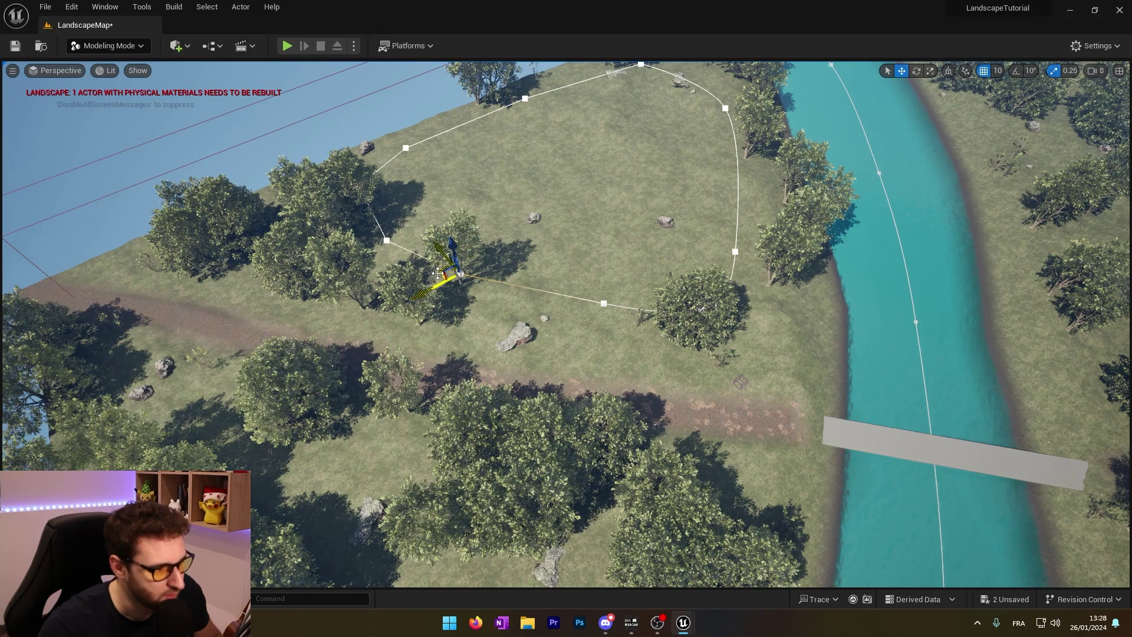
drag(435, 295, 436, 299)
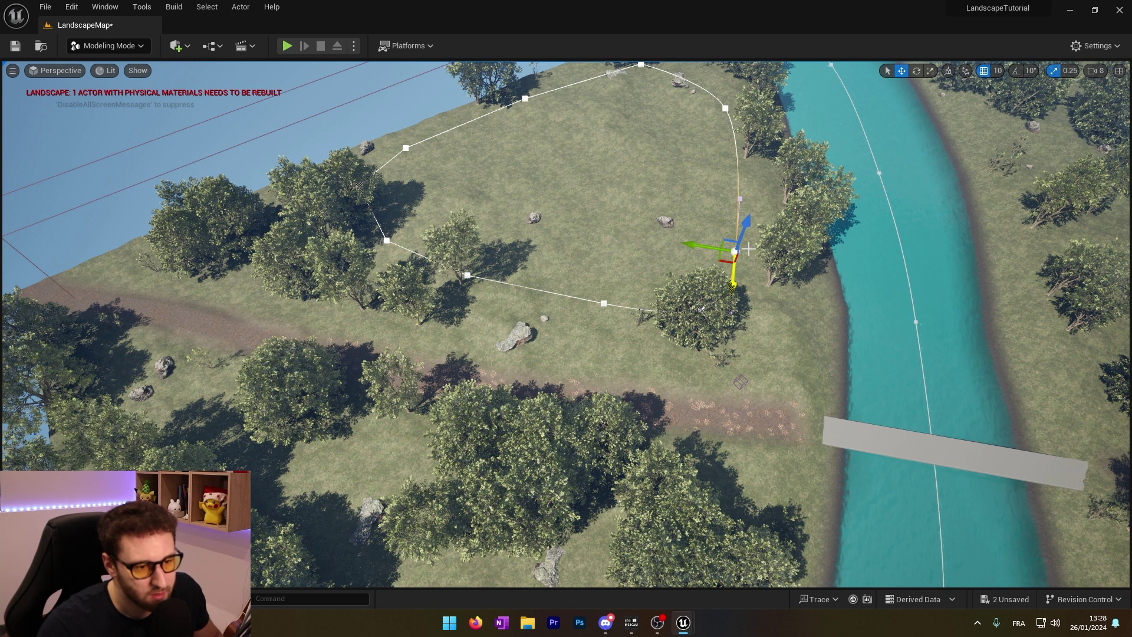
right_drag(682, 170, 684, 156)
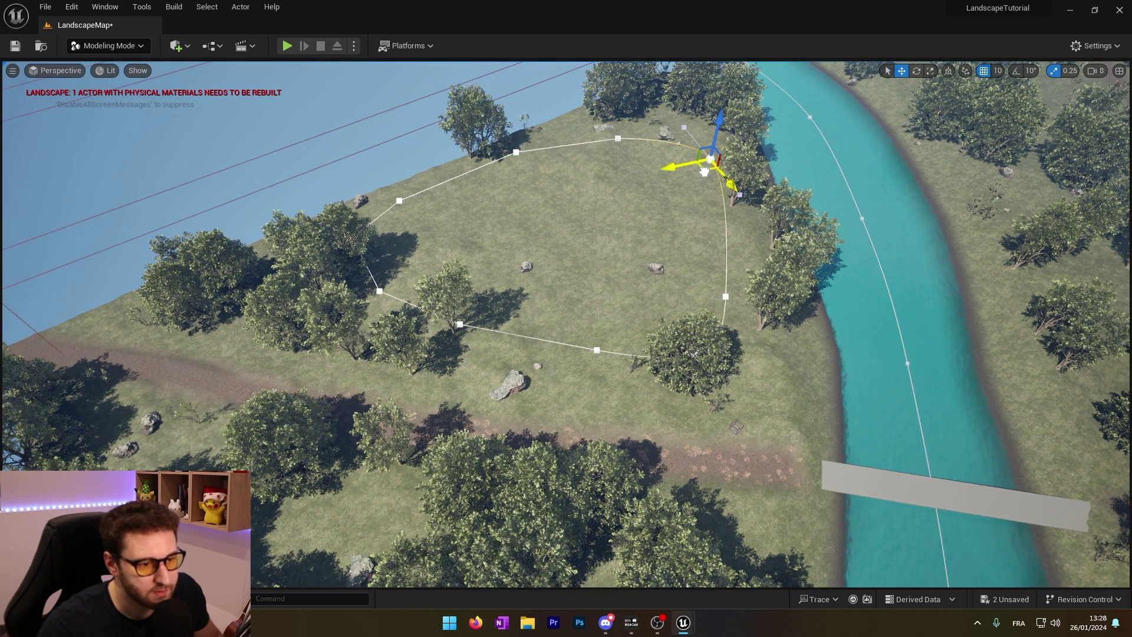
drag(706, 171, 685, 180)
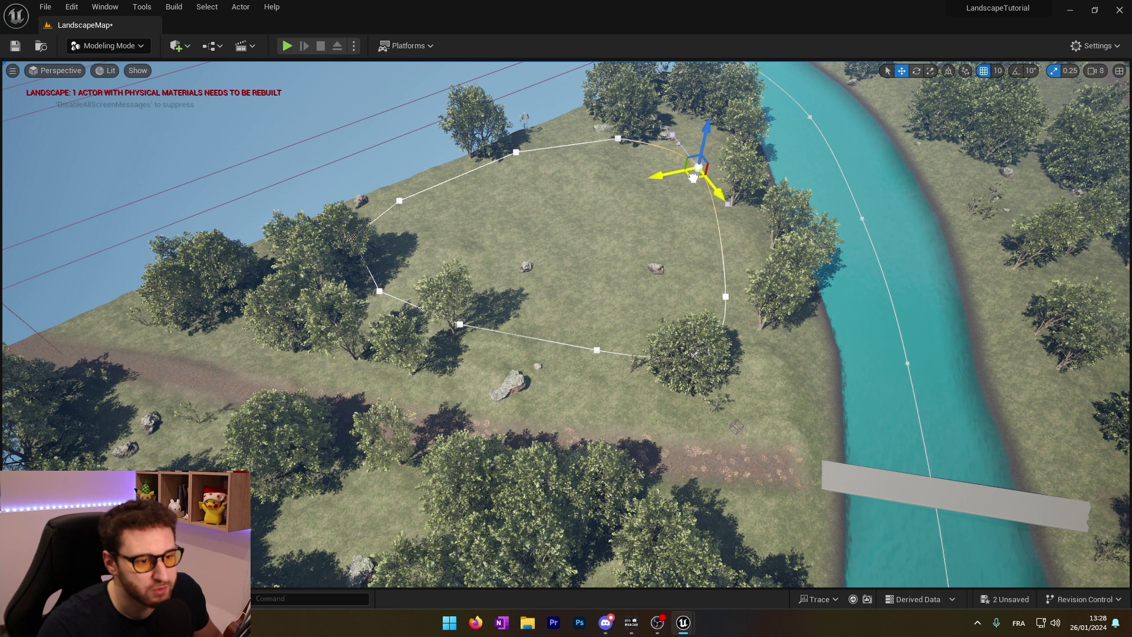
drag(700, 176, 697, 177)
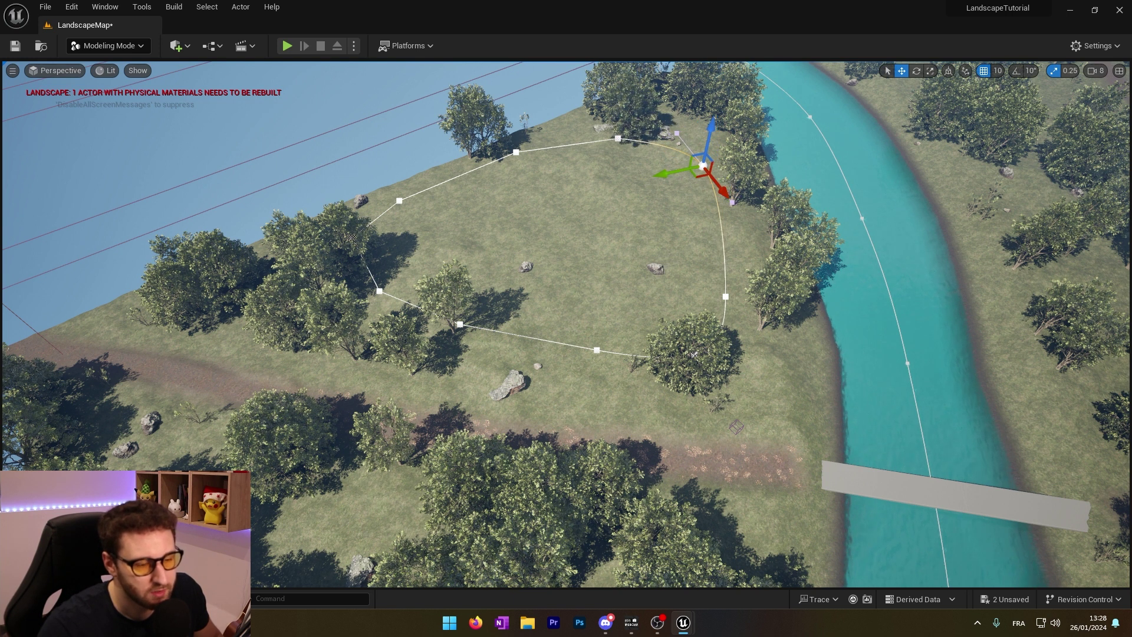
right_drag(669, 260, 686, 260)
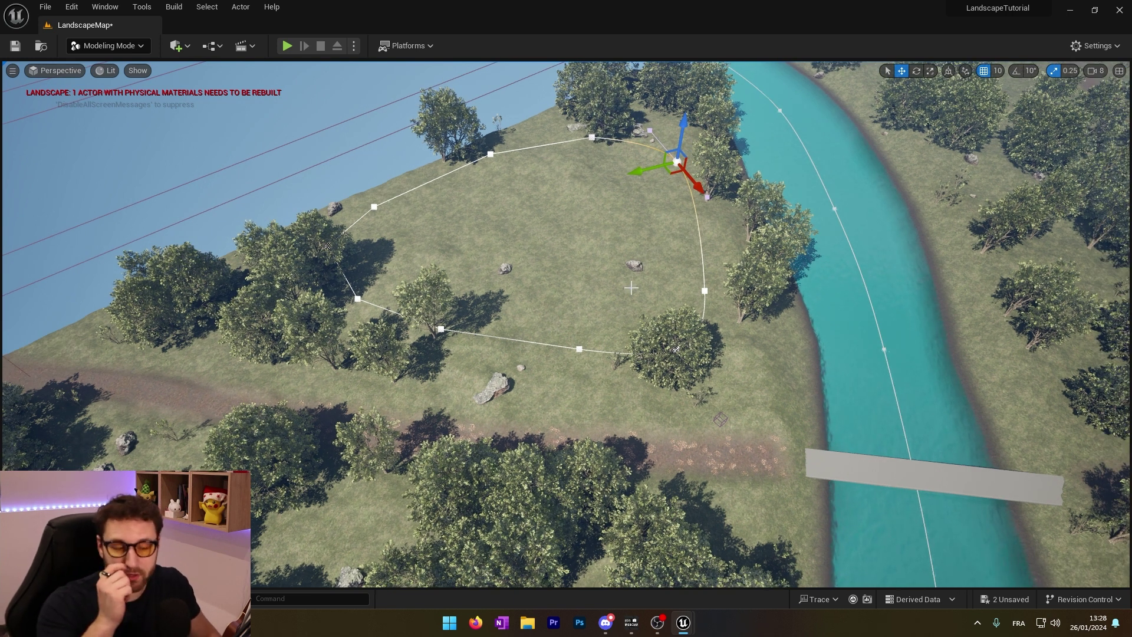
right_drag(625, 265, 626, 253)
key(w)
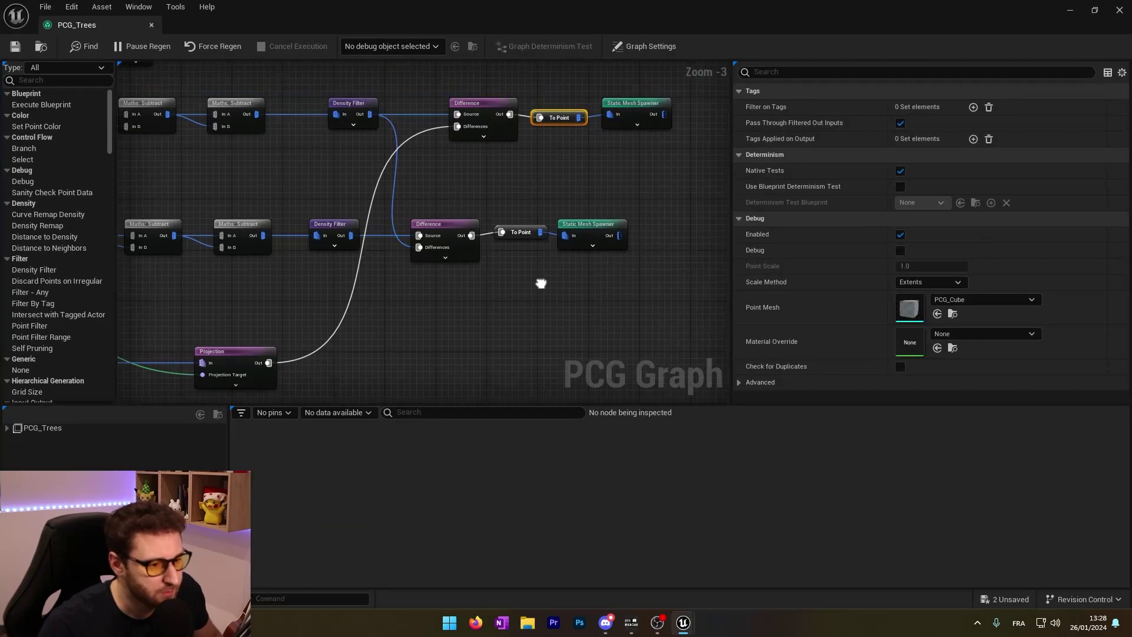
Duplicate the upper row's Binary Difference node and place the copy above the lower row
drag(356, 139, 342, 139)
drag(442, 152, 437, 151)
click(374, 160)
right_drag(413, 214, 445, 163)
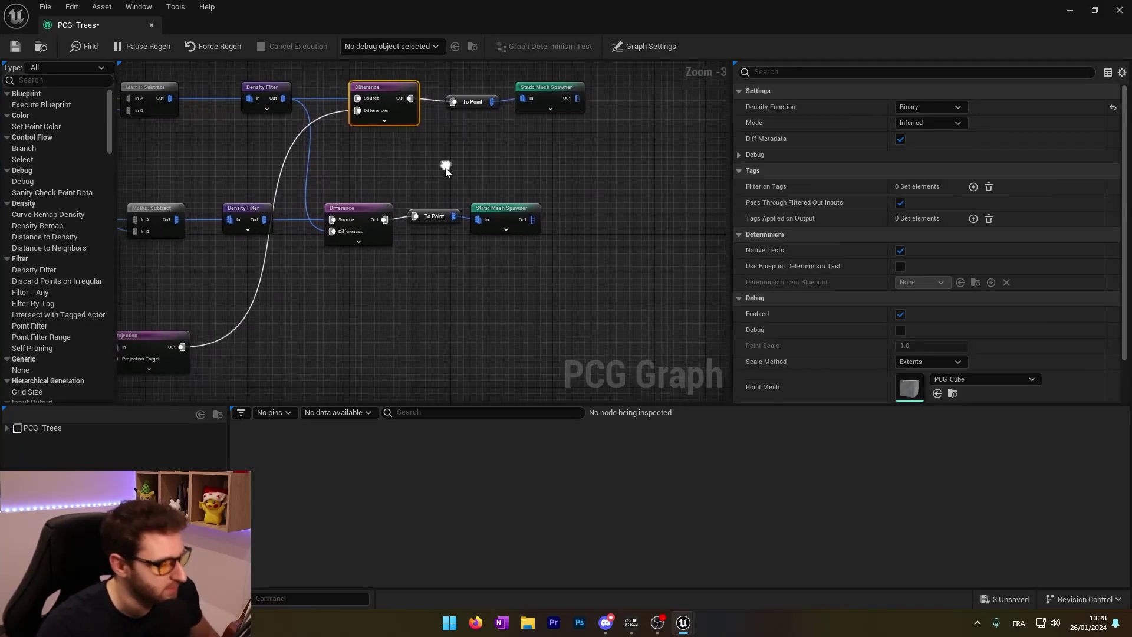
key(ctrl+d)
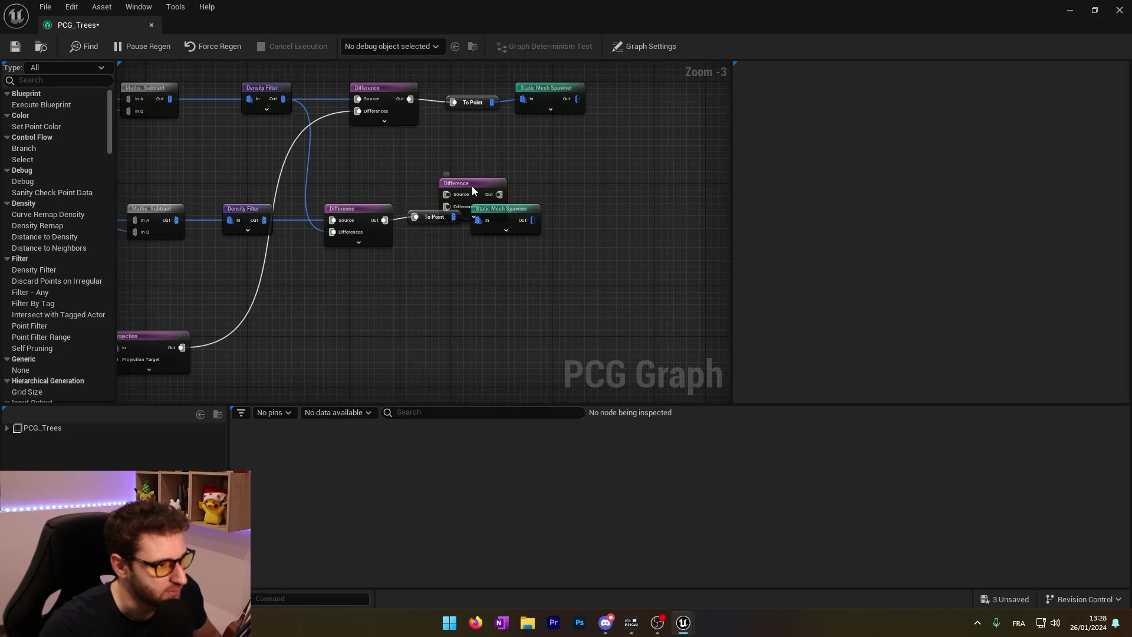
drag(472, 195, 447, 169)
Replace the lower row's To Point node with the Difference copy, taking the existing Difference as Source and the Projection as Differences
click(436, 215)
key(Delete)
drag(513, 219, 583, 219)
drag(445, 170, 466, 206)
drag(385, 220, 433, 222)
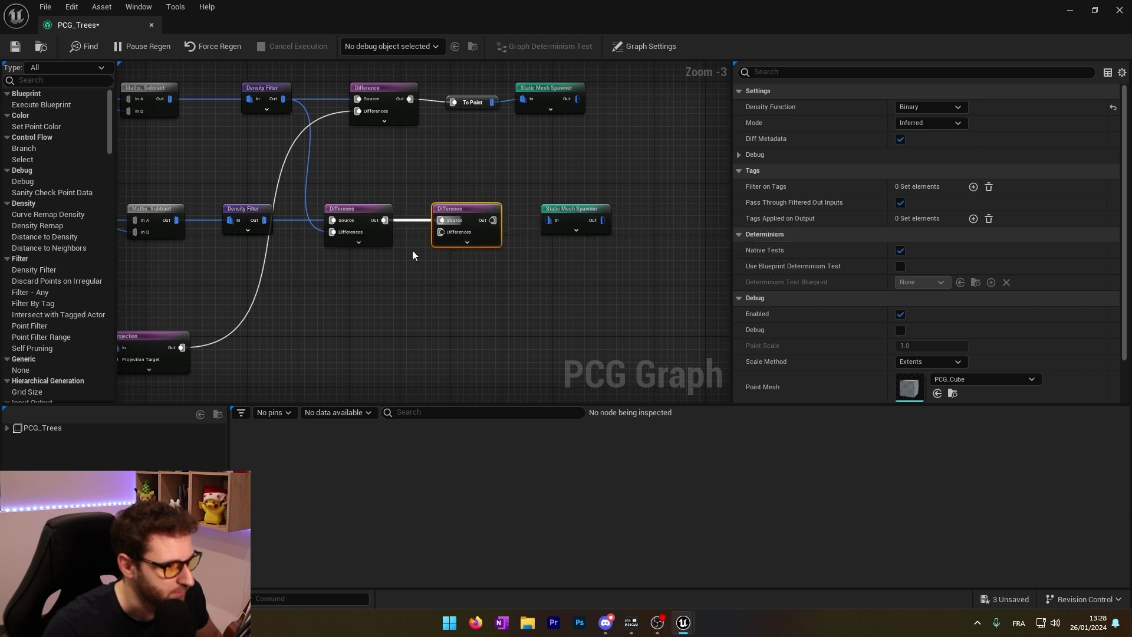
right_drag(413, 251, 437, 225)
drag(206, 322, 465, 214)
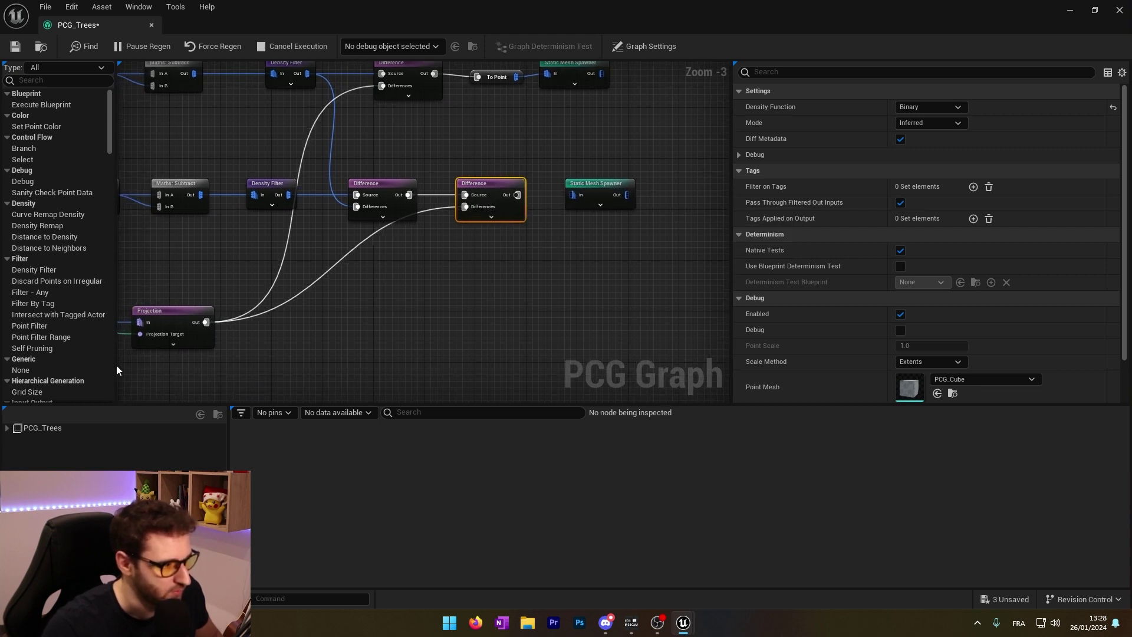
Connect the copied Difference to the lower Static Mesh Spawner through a To Point node, space the nodes, and check the level
right_drag(519, 235, 417, 234)
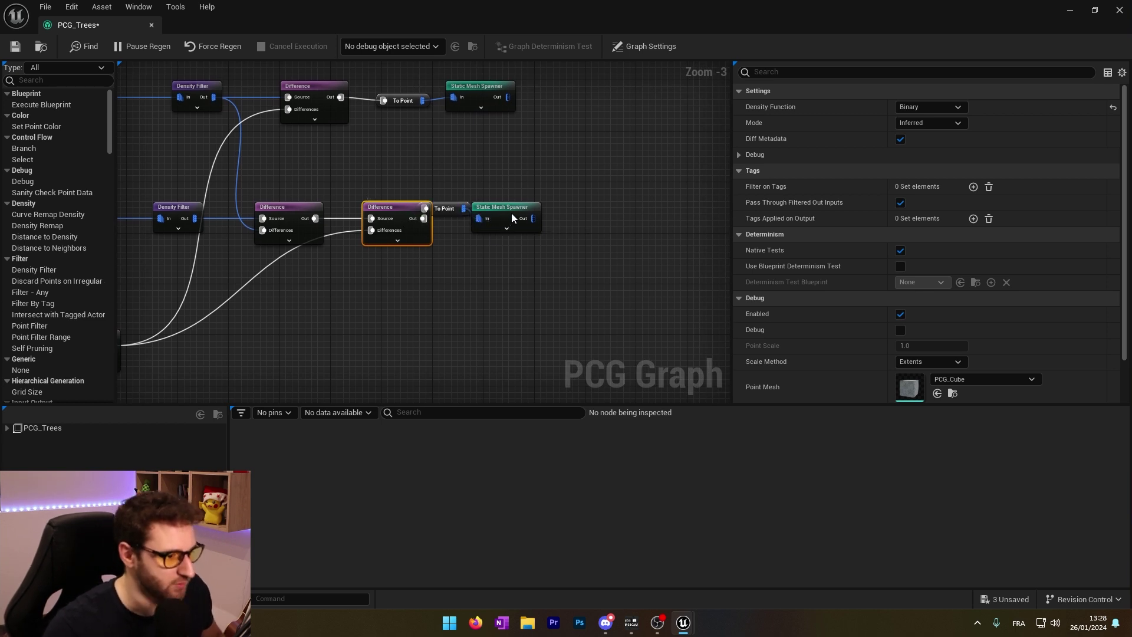
drag(511, 218, 570, 214)
drag(450, 210, 478, 223)
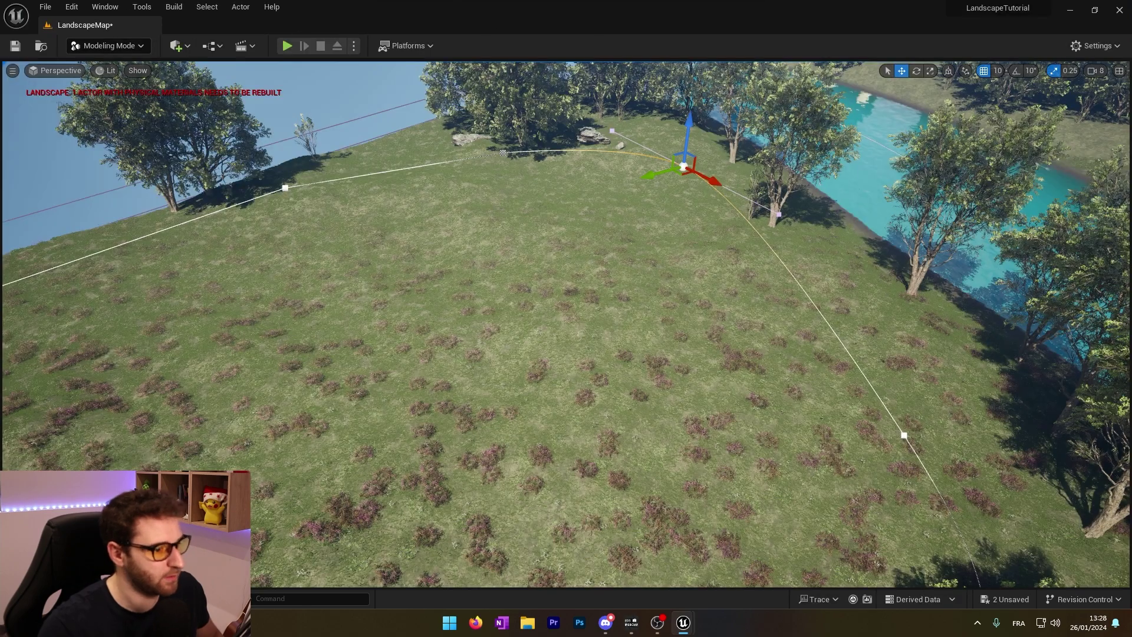
right_drag(566, 319, 513, 327)
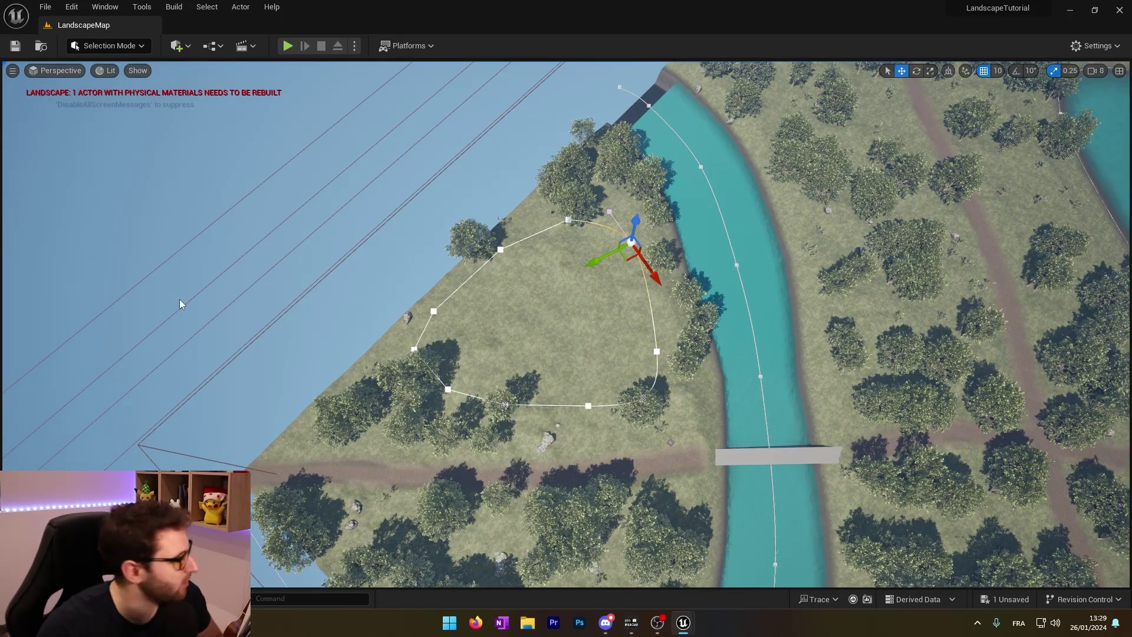
Move the village boundary spline across the river into the woods near the lake and rotate it there
click(149, 292)
key(ctrl+z)
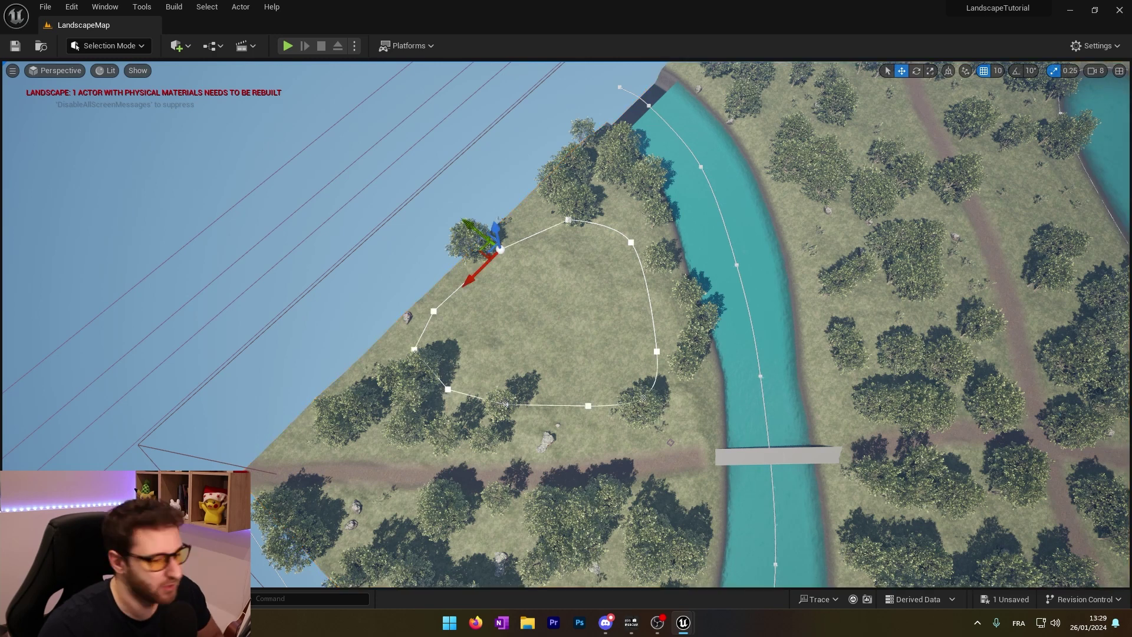
drag(483, 253, 909, 348)
right_drag(658, 348, 873, 259)
drag(433, 434, 727, 301)
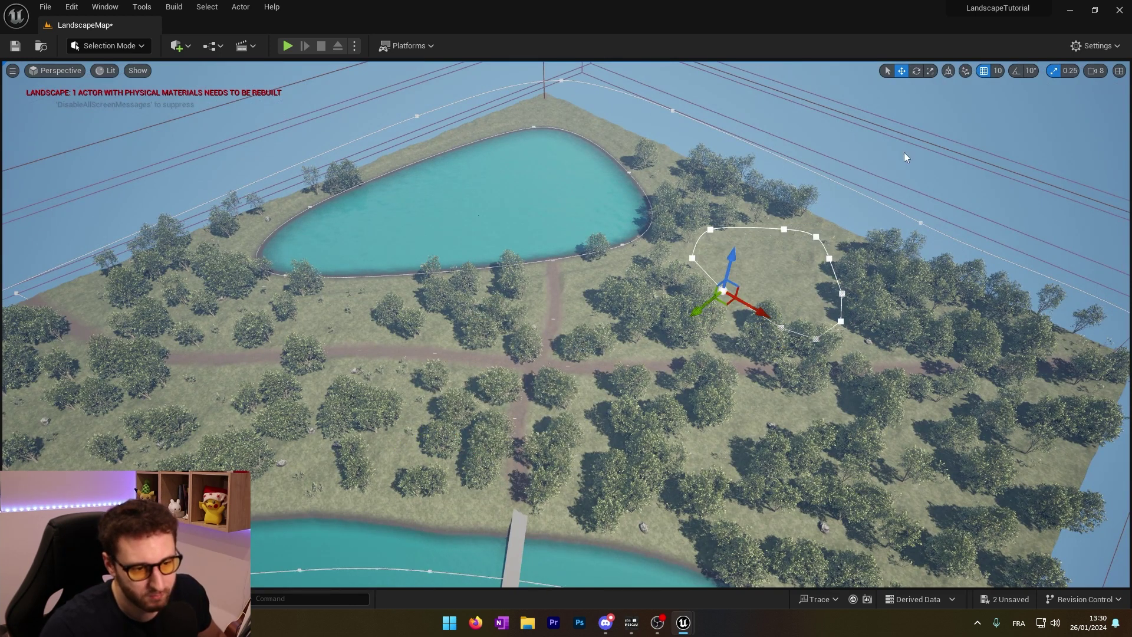
click(917, 72)
drag(784, 326, 873, 119)
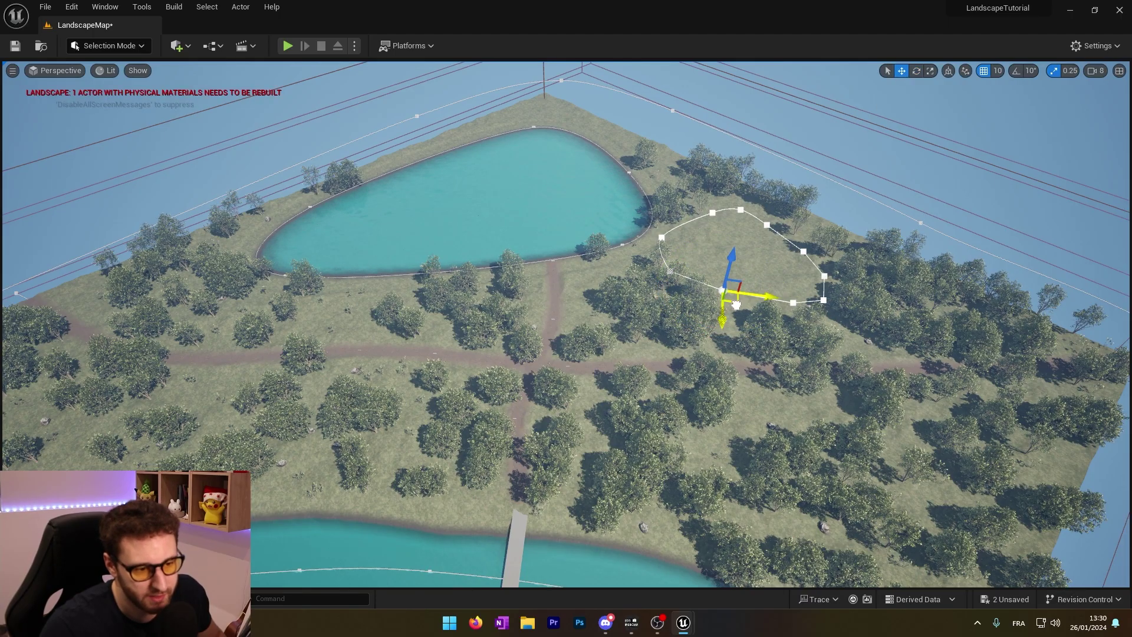
Duplicate the lakeside boundary spline, place the copy back across the river near the bridge, and inspect the tree exclusion
key(w)
right_drag(771, 404, 636, 459)
key(s)
right_drag(766, 377, 710, 351)
drag(672, 378, 365, 343)
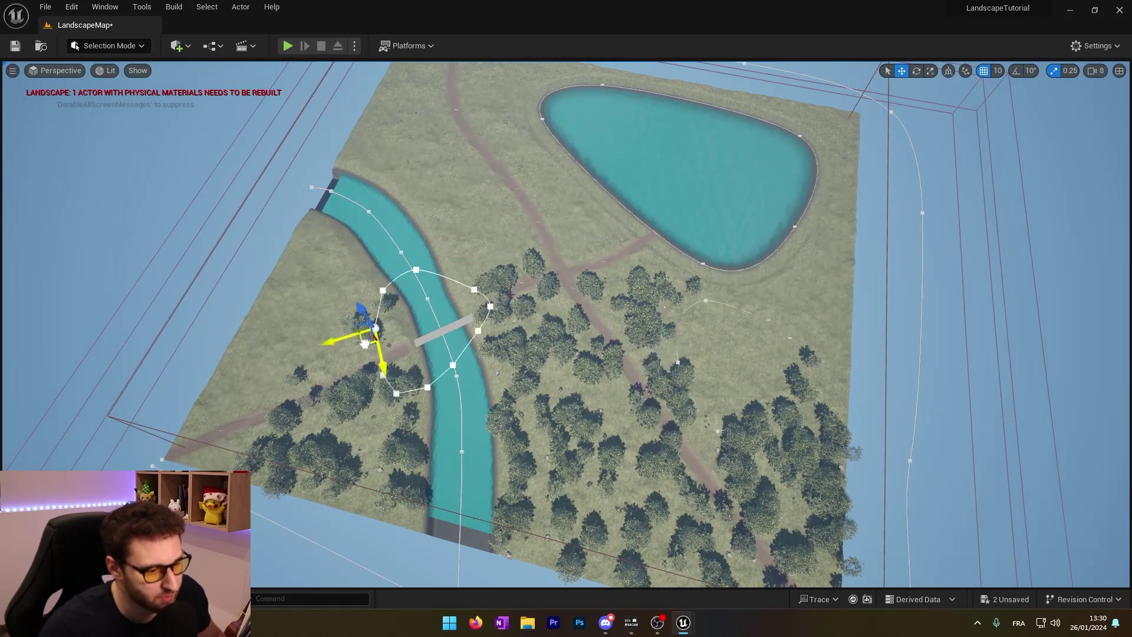
right_drag(320, 366, 717, 268)
key(w)
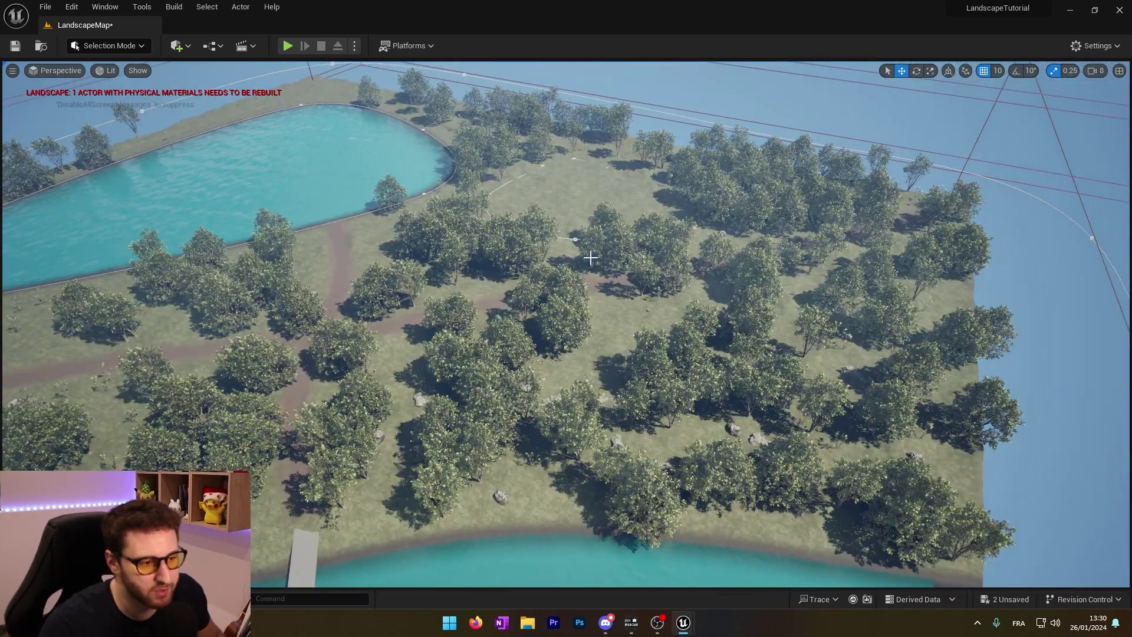
right_drag(586, 206, 560, 338)
In the PCG_Trees graph, enable Select Multiple on the Get Spline Data node for BP_VillageSplineBoundary
mouse_move(683, 622)
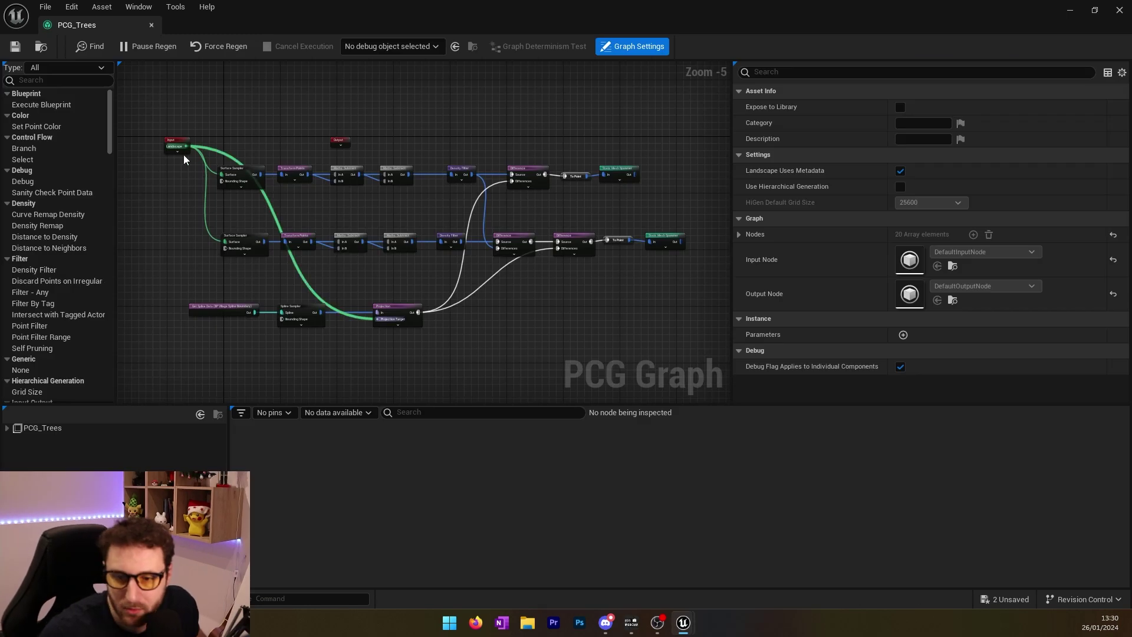
scroll(184, 154, up, 3)
right_drag(226, 383, 256, 165)
scroll(257, 255, up, 2)
click(260, 254)
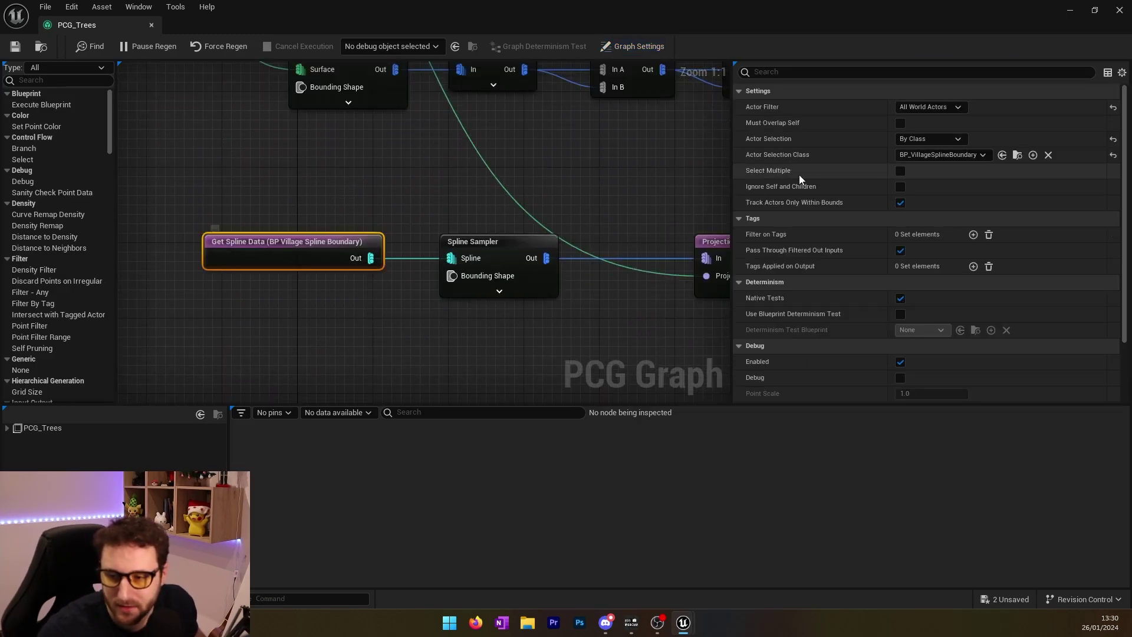
click(901, 172)
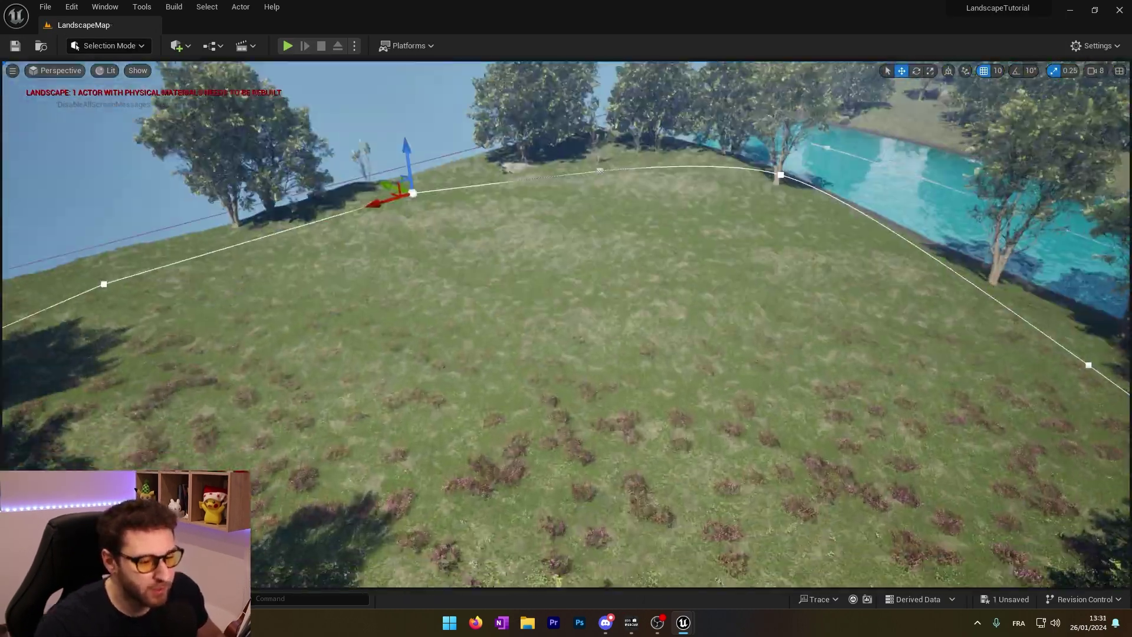
Set up Draw Spline in Modeling Mode with a new Blueprint class saved in the Blueprints folder as BP_ForestRoadSpline
right_drag(554, 384, 554, 425)
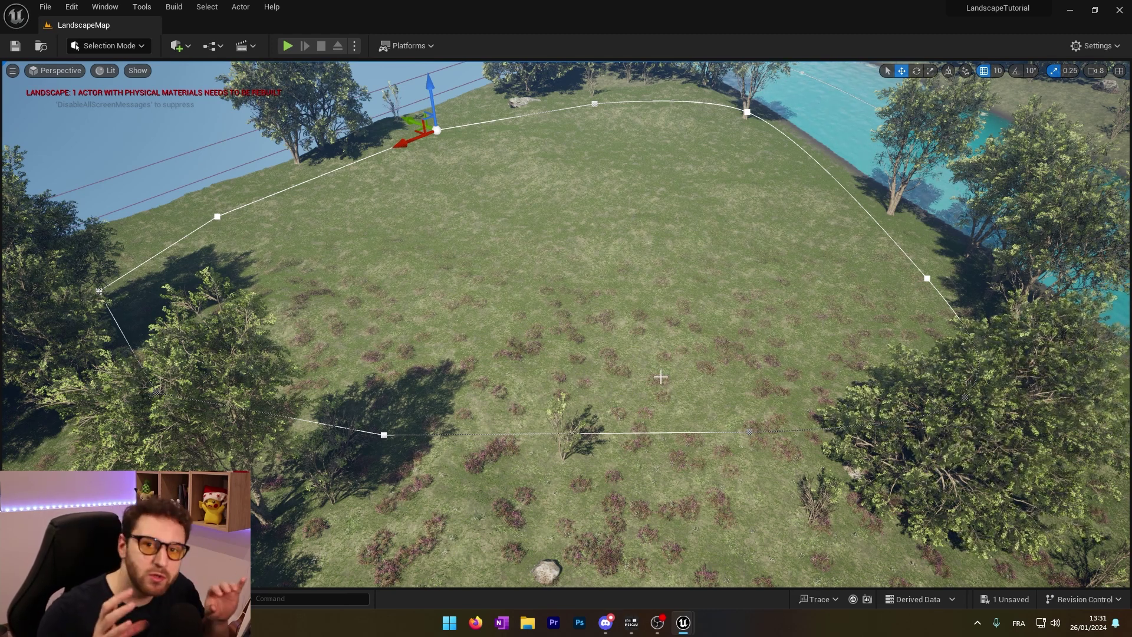
right_drag(661, 377, 752, 395)
right_drag(644, 380, 596, 361)
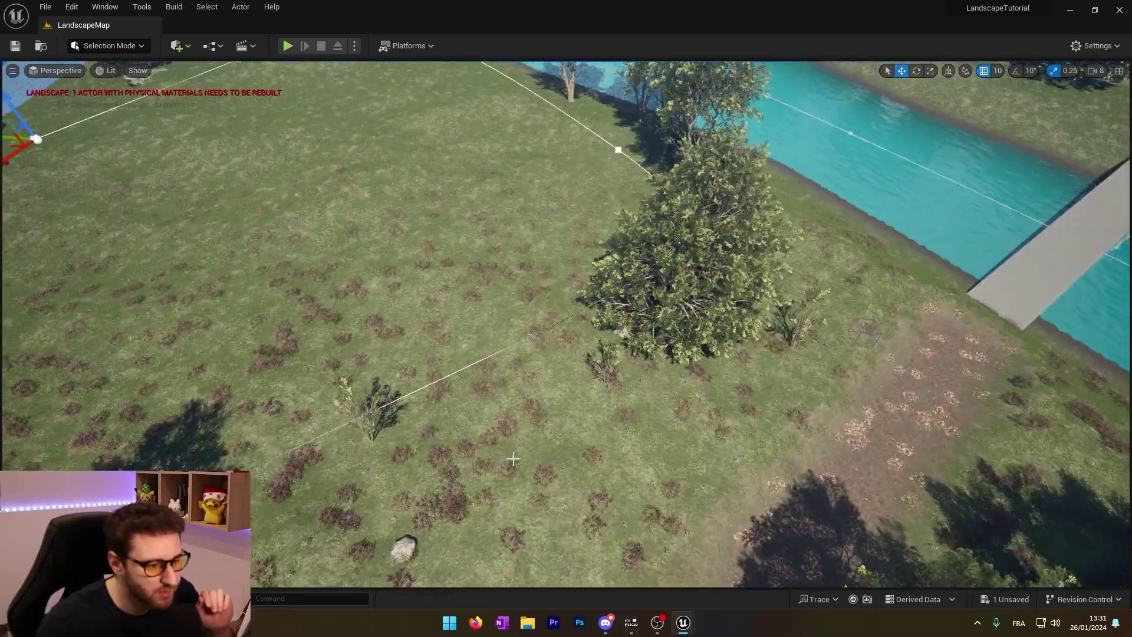
right_drag(494, 398, 549, 390)
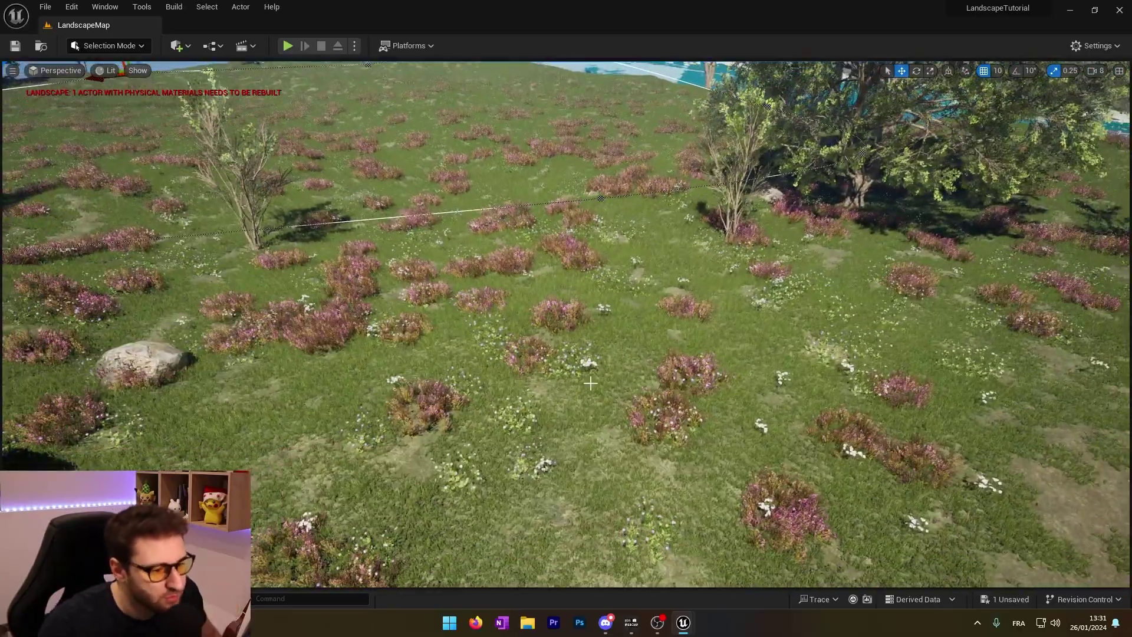
right_drag(608, 345, 584, 350)
click(109, 45)
click(122, 115)
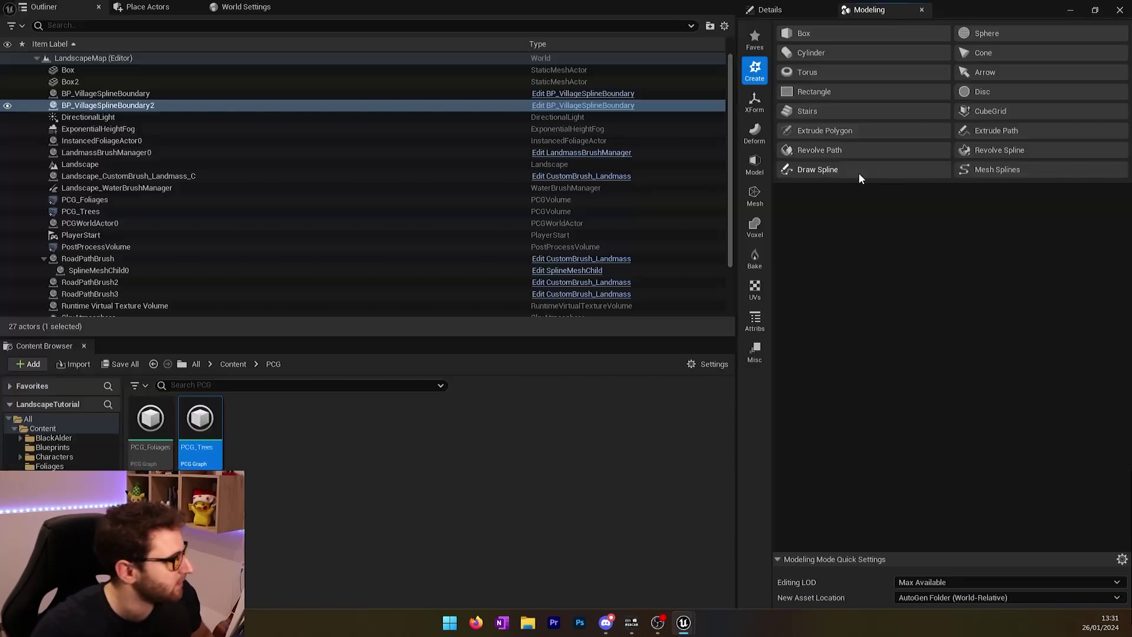
click(858, 173)
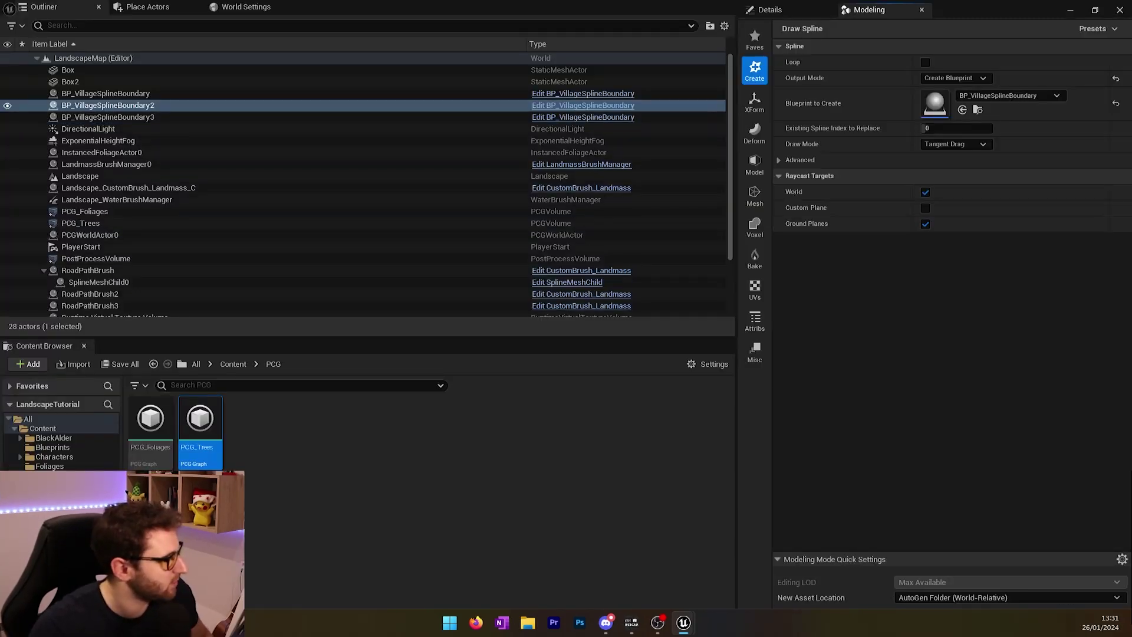
click(986, 94)
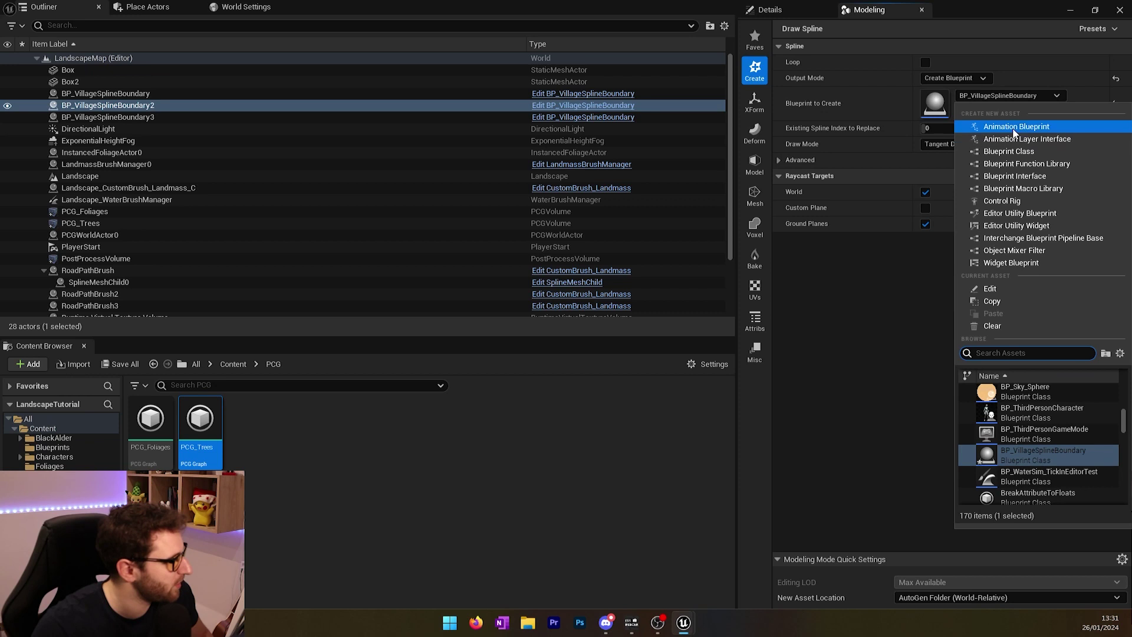
click(997, 151)
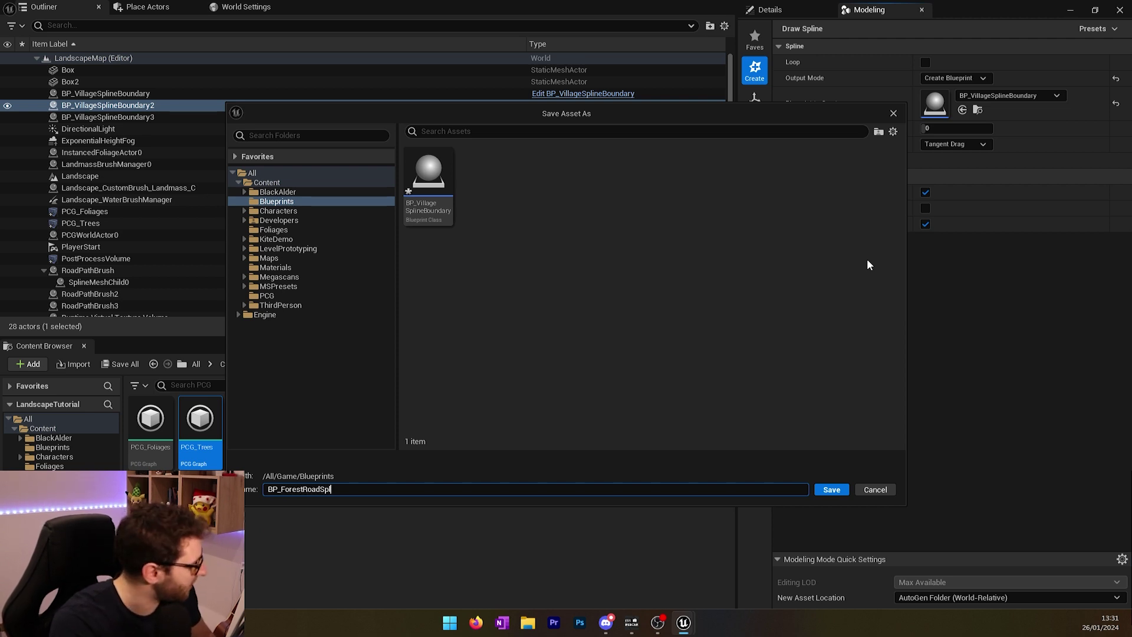
text(BP_ForestRoadSpline)
click(831, 489)
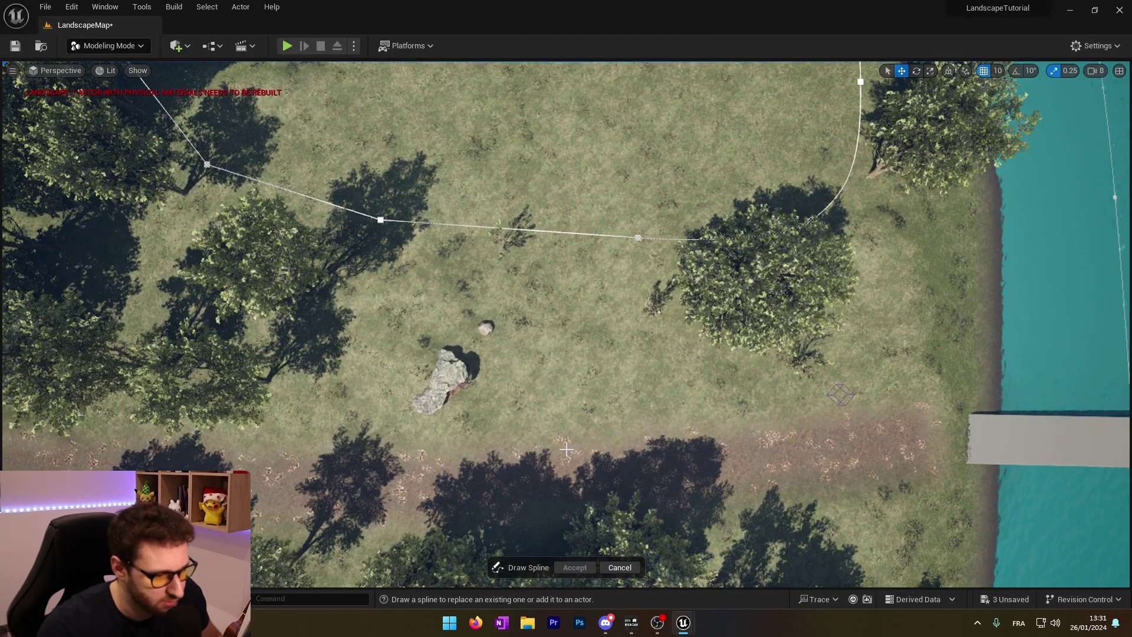
Draw the forest road spline point by point from the dirt road across the open village area
click(562, 467)
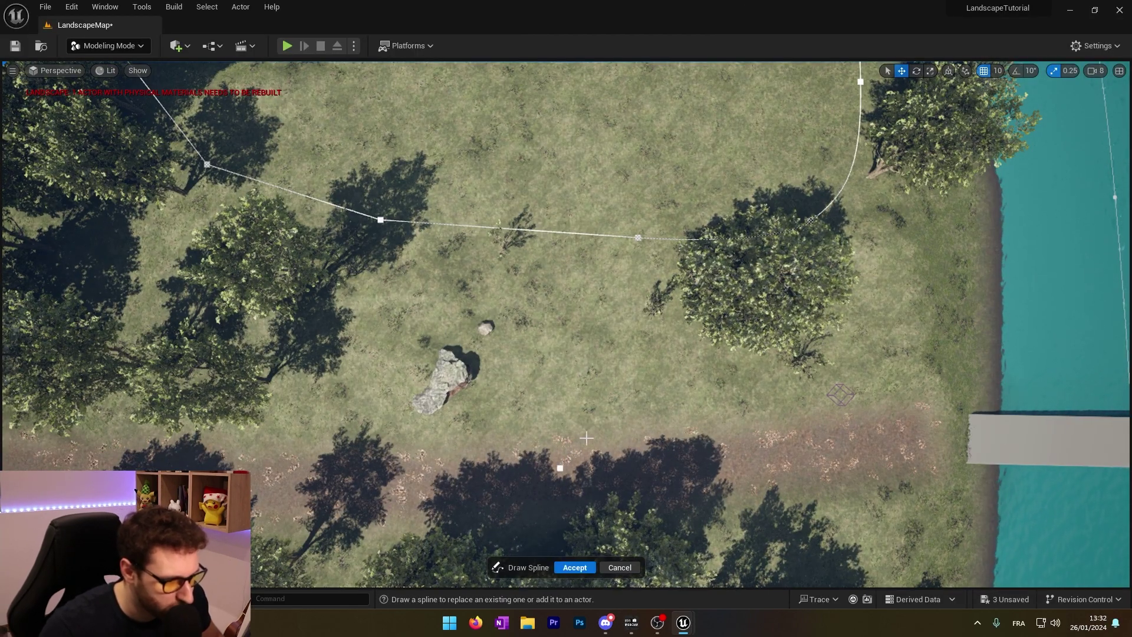
click(585, 394)
click(582, 330)
click(577, 267)
click(584, 220)
right_drag(584, 220, 413, 360)
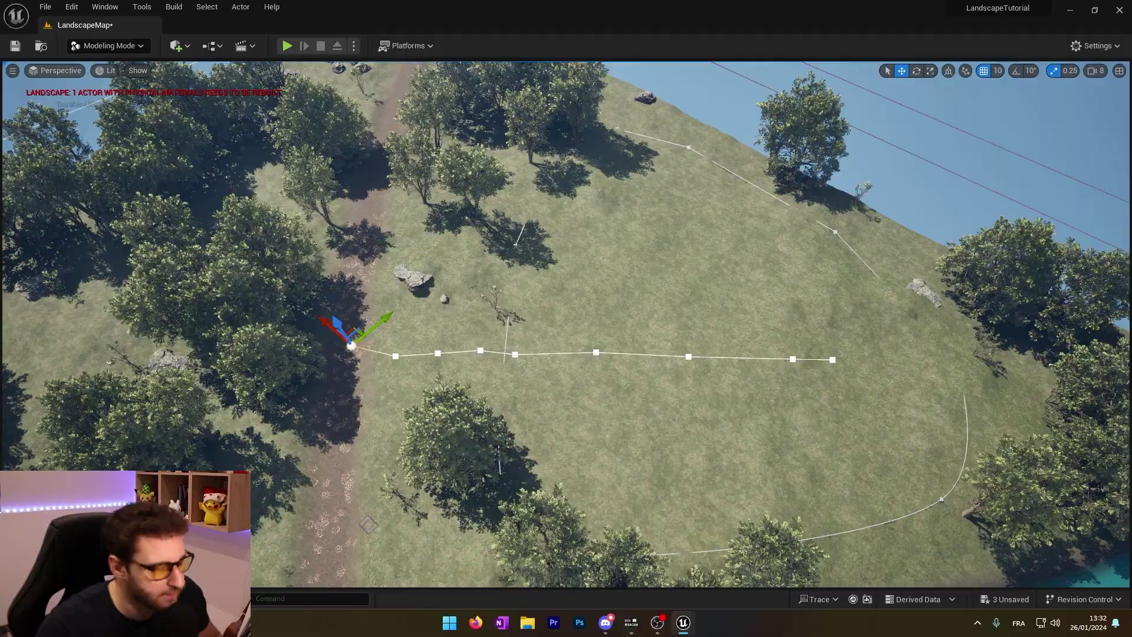
right_drag(531, 403, 559, 312)
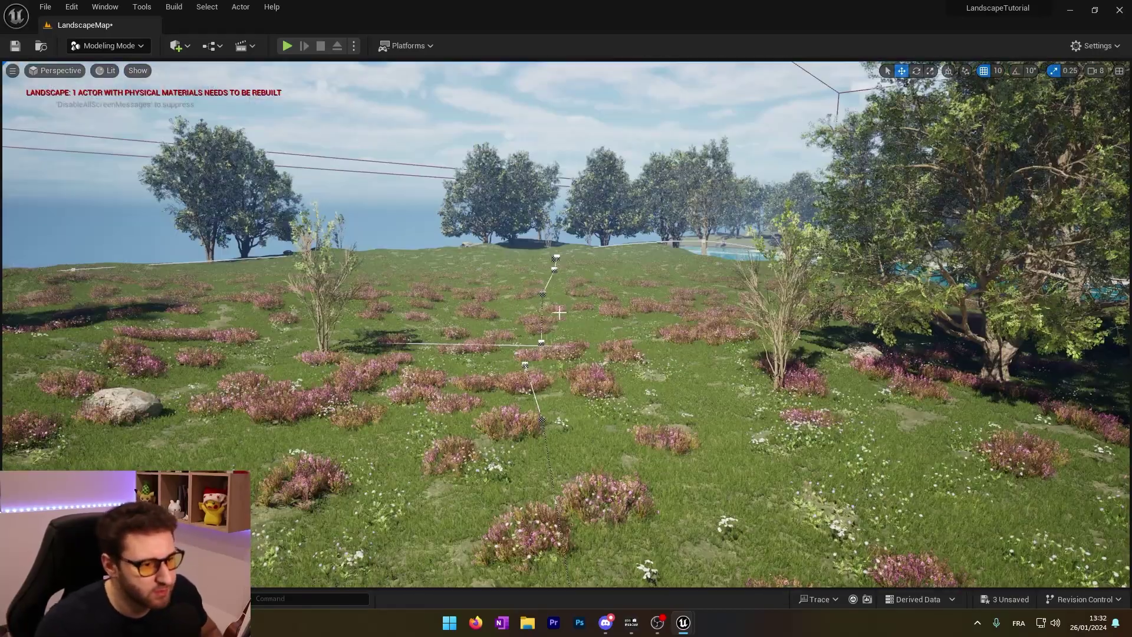
Open the PCG_Foliages graph and add a Get Spline Data node below the existing node rows
key(ctrl+space)
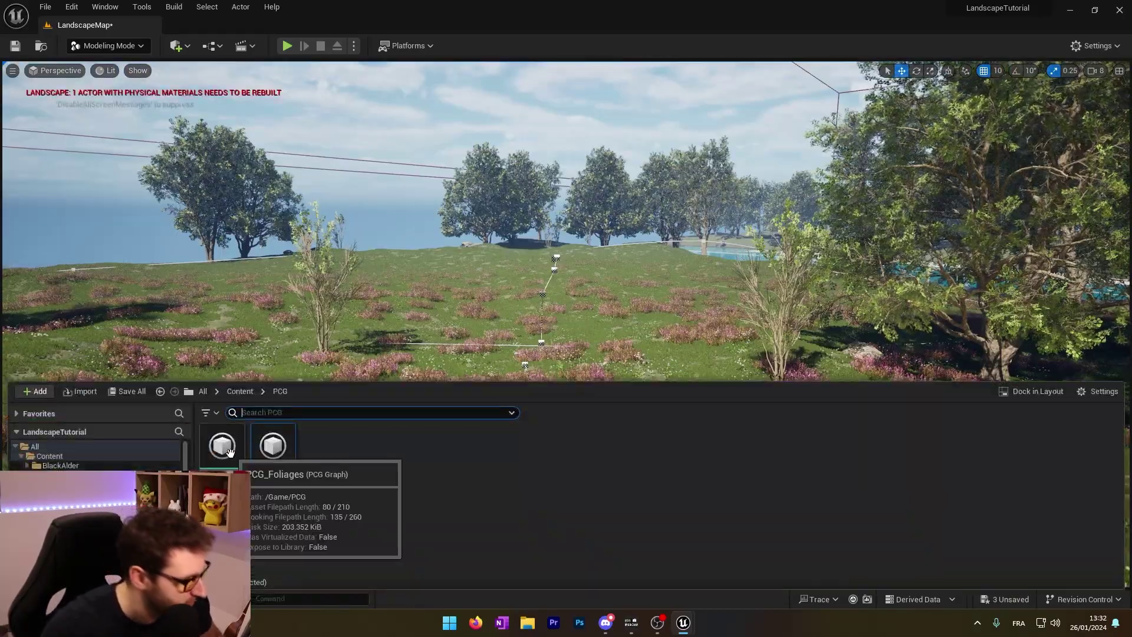
double_click(230, 451)
drag(1131, 157, 607, 1)
right_drag(326, 398, 368, 322)
scroll(377, 265, down, 1)
right_click(314, 334)
text(get spline)
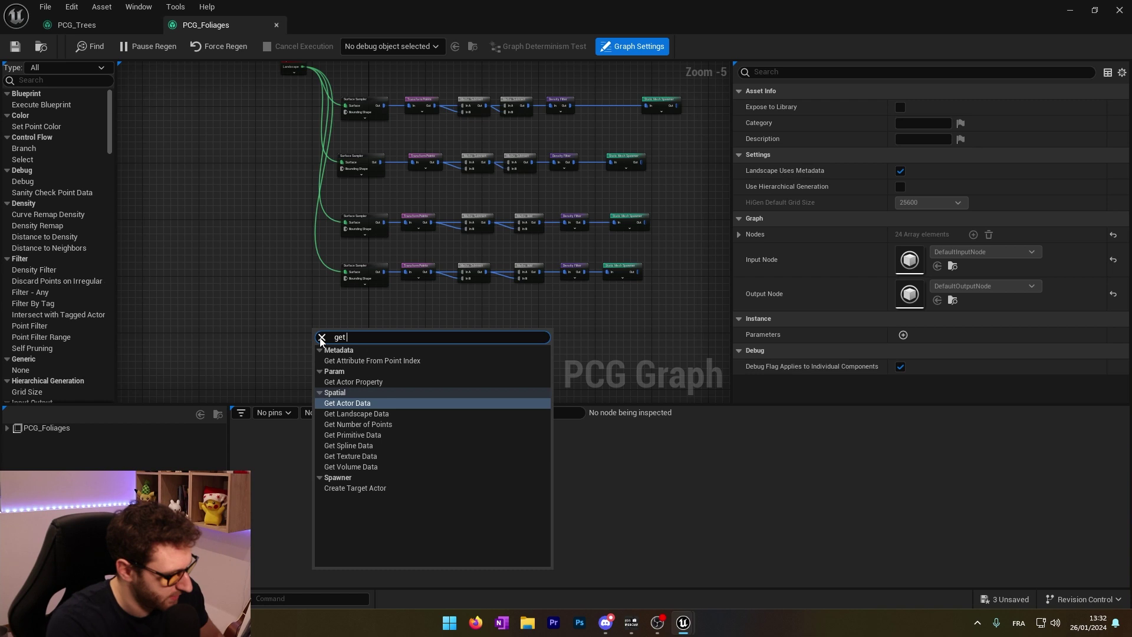
key(Return)
Set the Get Spline Data node to All World Actors, selected By Class with BP_ForestRoadSpline, and enable Select Multiple
click(929, 107)
key(Up)
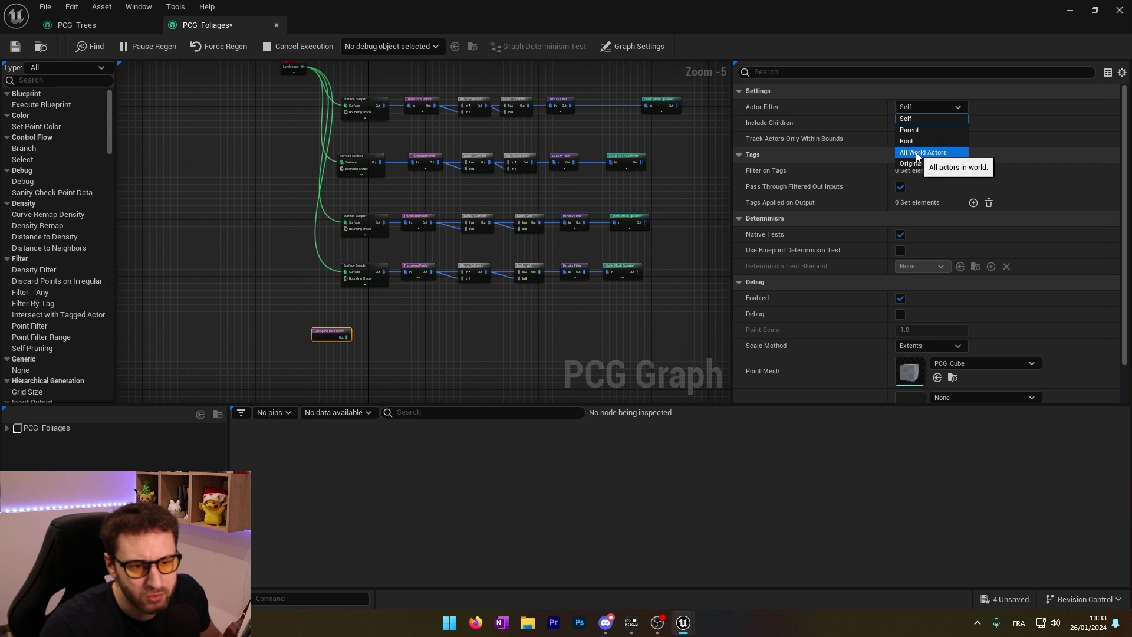
click(939, 153)
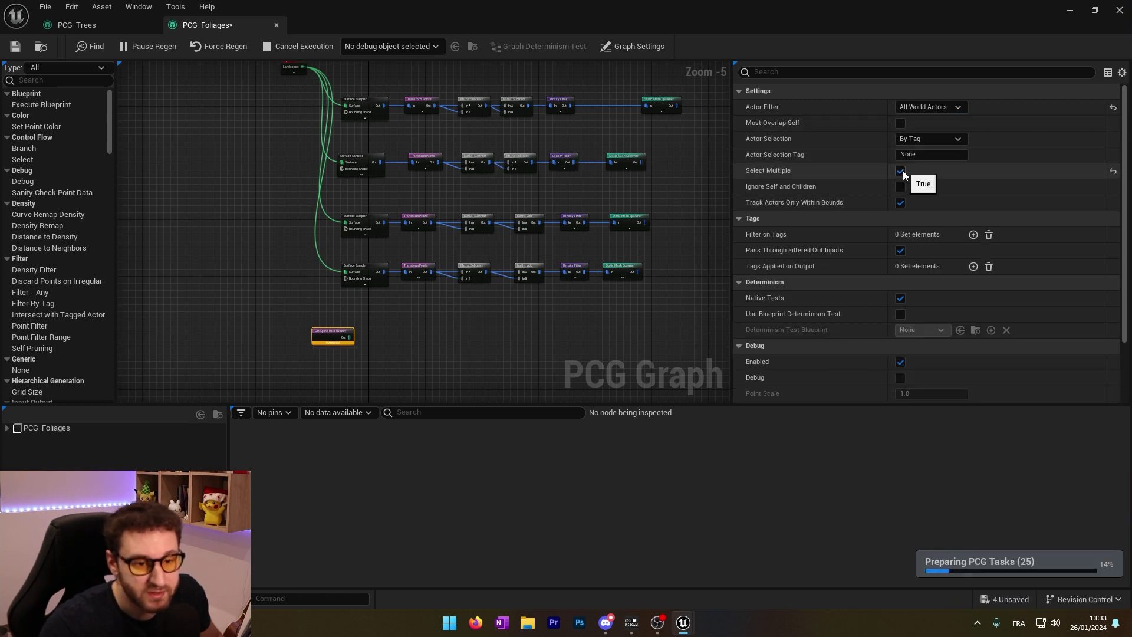
click(923, 139)
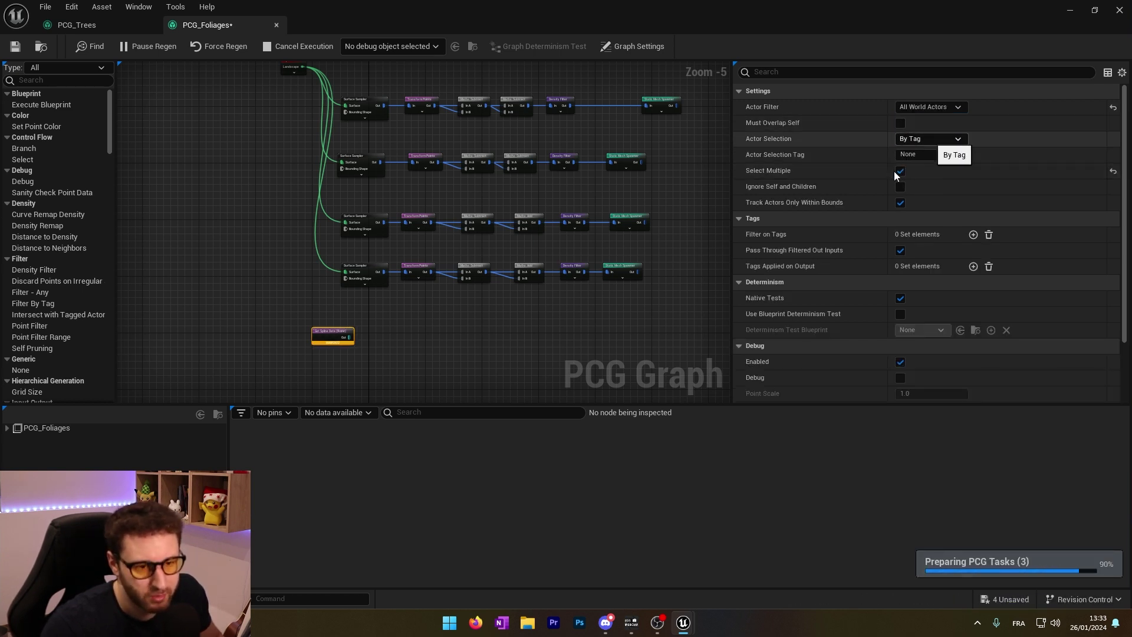
click(915, 155)
click(930, 140)
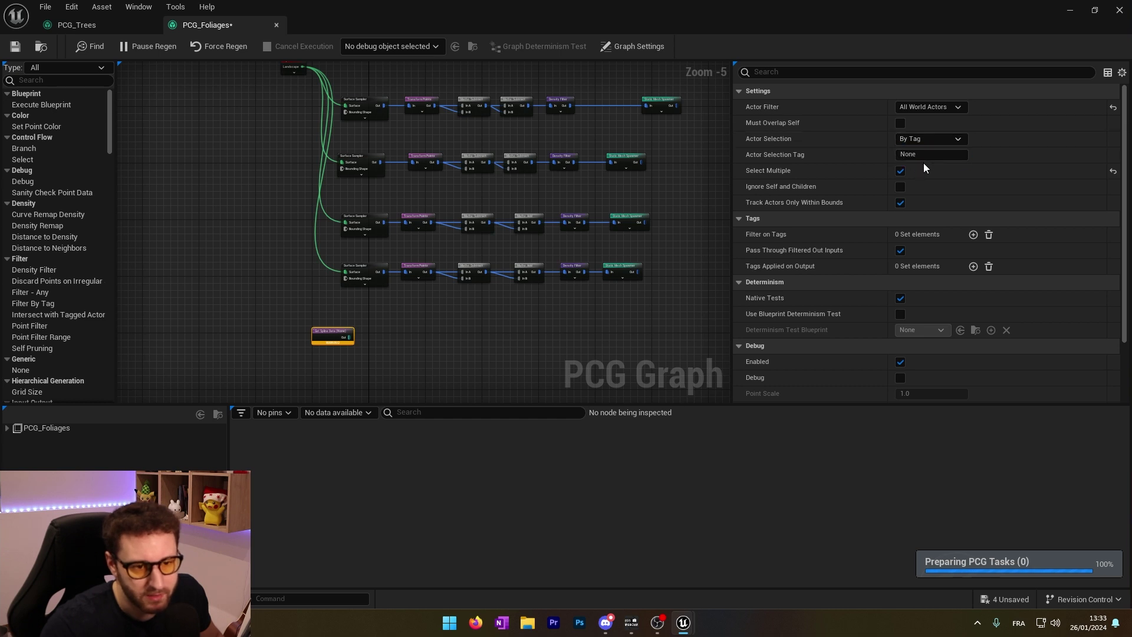
click(920, 156)
text(B)
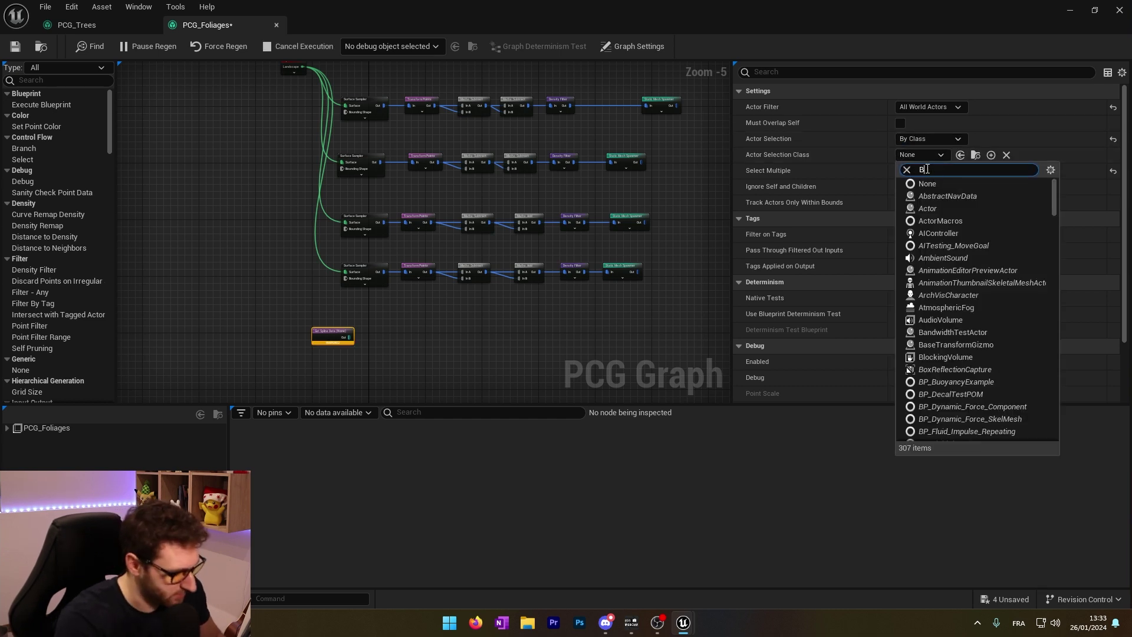
text(P_Forest)
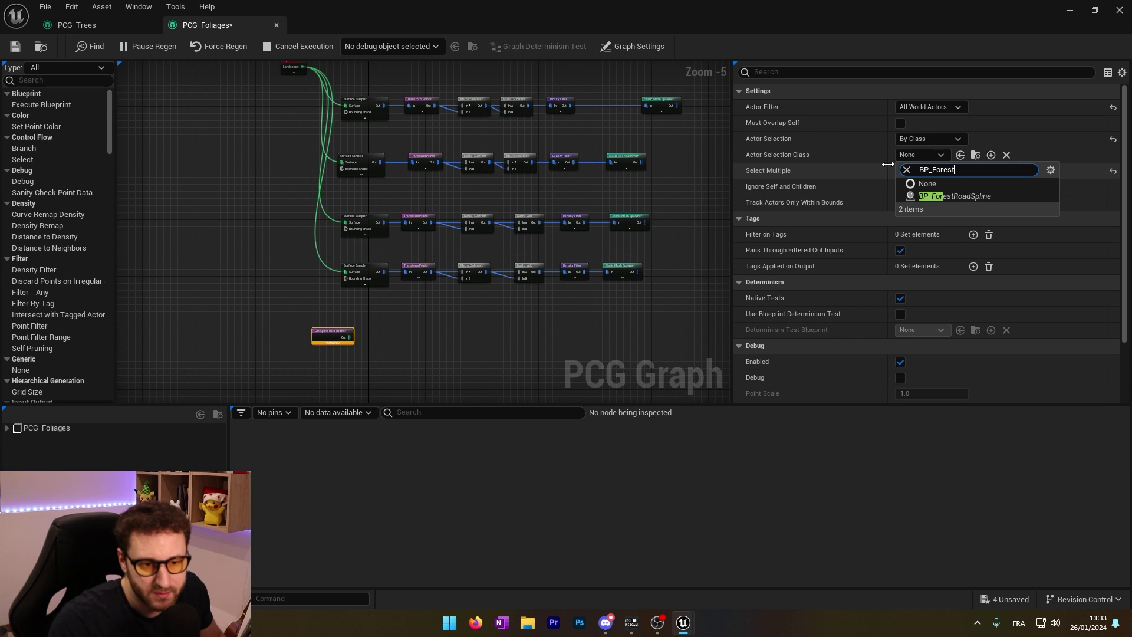
click(953, 197)
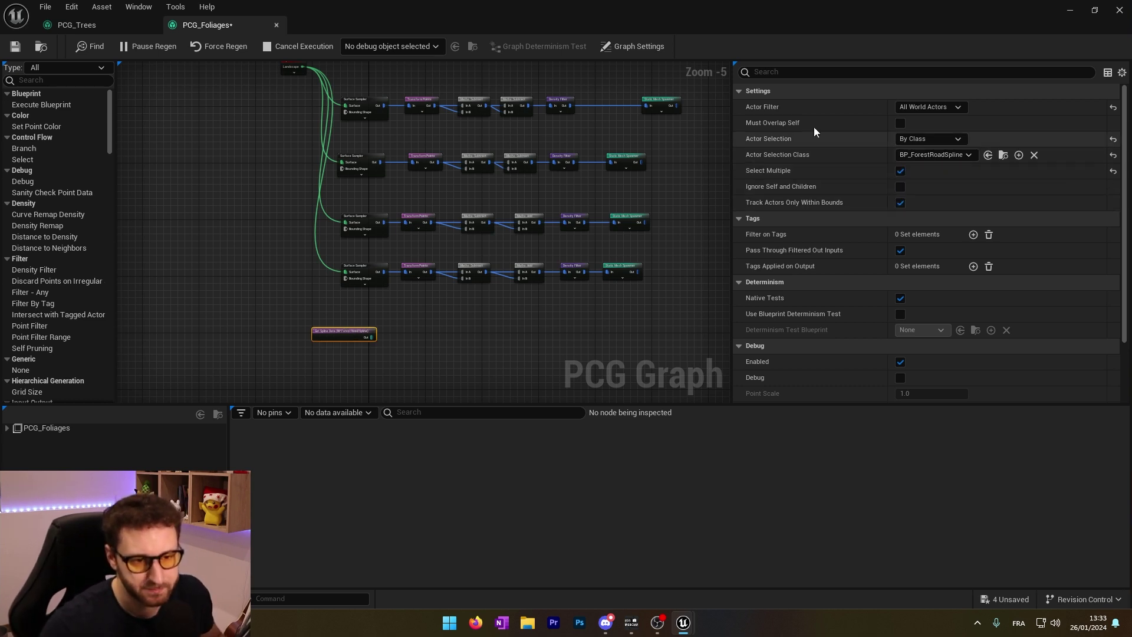
Connect Get Spline Data to a new Spline Sampler, feed its output into a Bounds Modifier, and align the nodes
scroll(373, 334, up, 3)
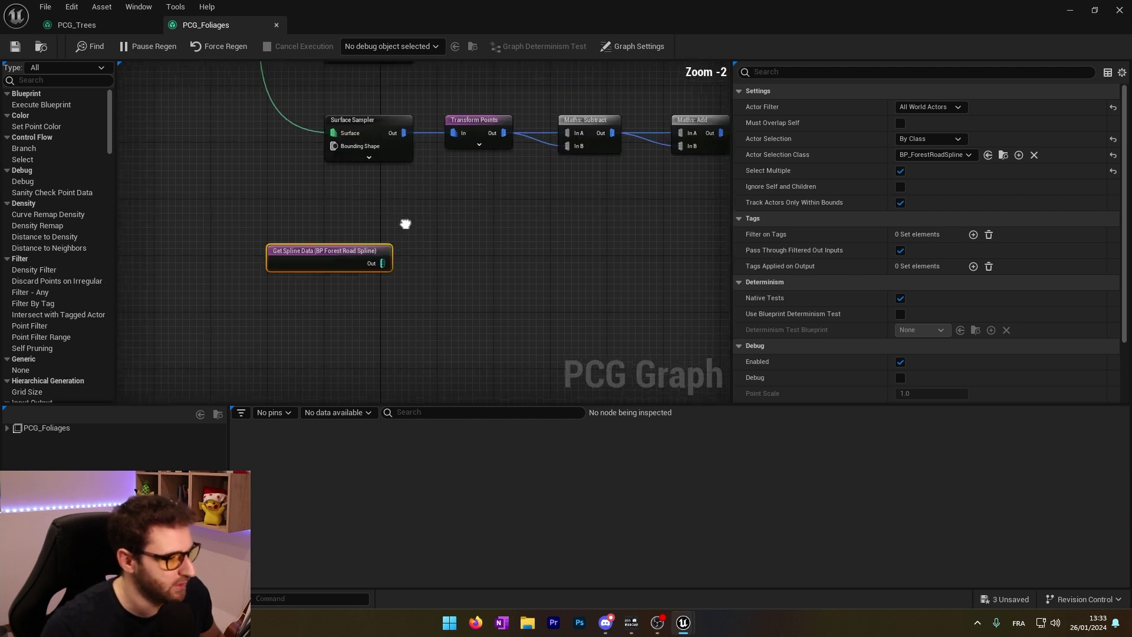
drag(378, 264, 414, 266)
text(spm)
key(BackSpace)
text(line)
key(Return)
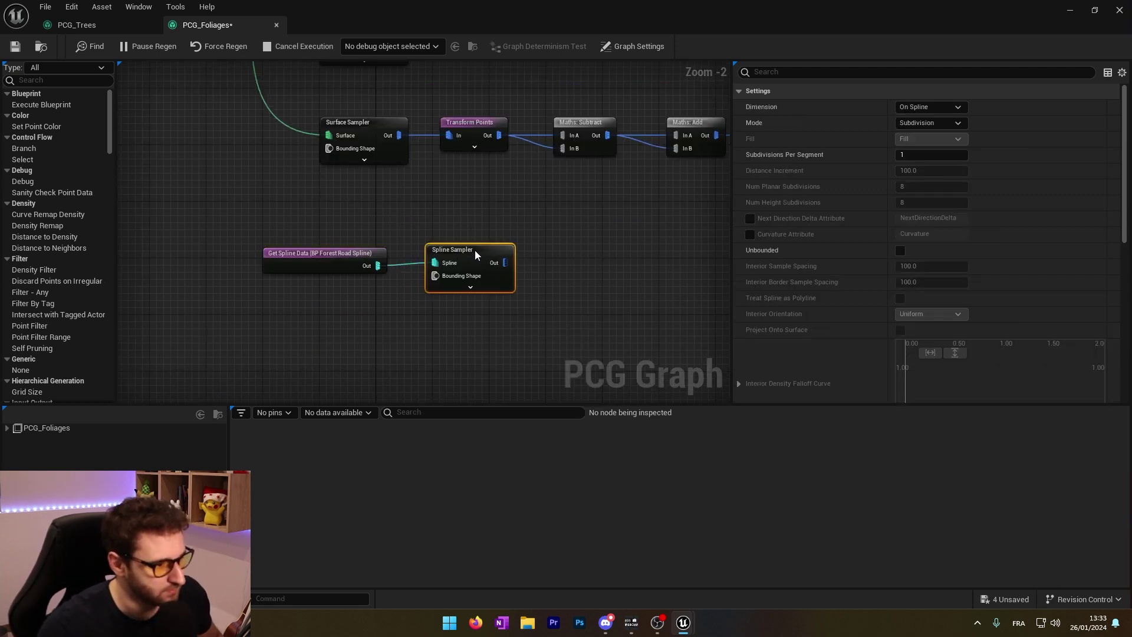
right_drag(475, 253, 350, 263)
drag(379, 280, 447, 288)
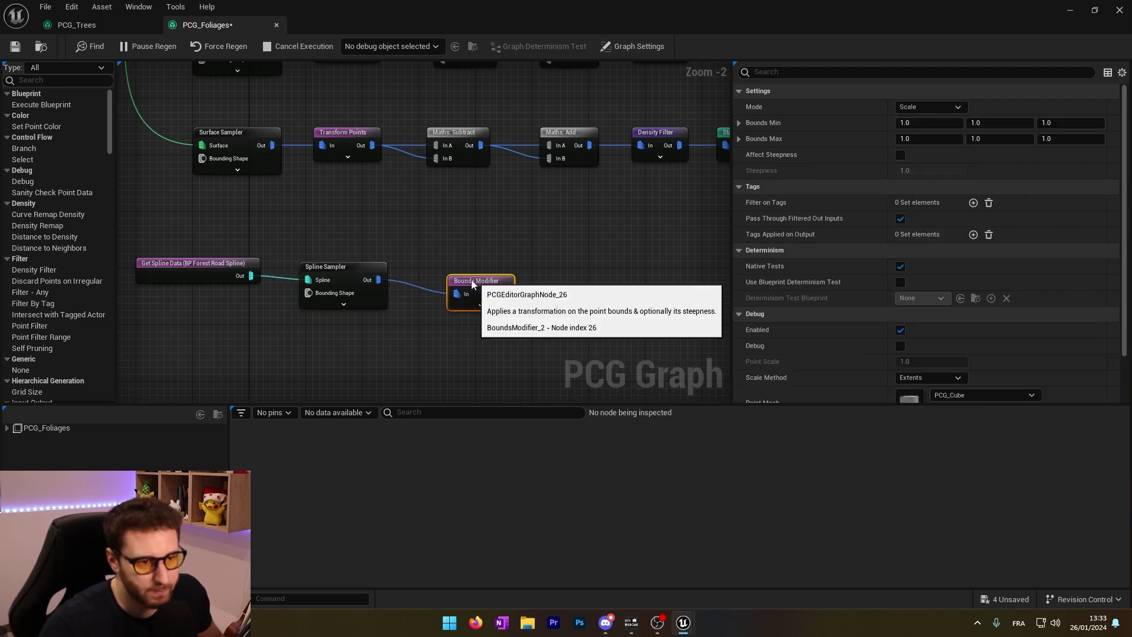
drag(474, 280, 457, 269)
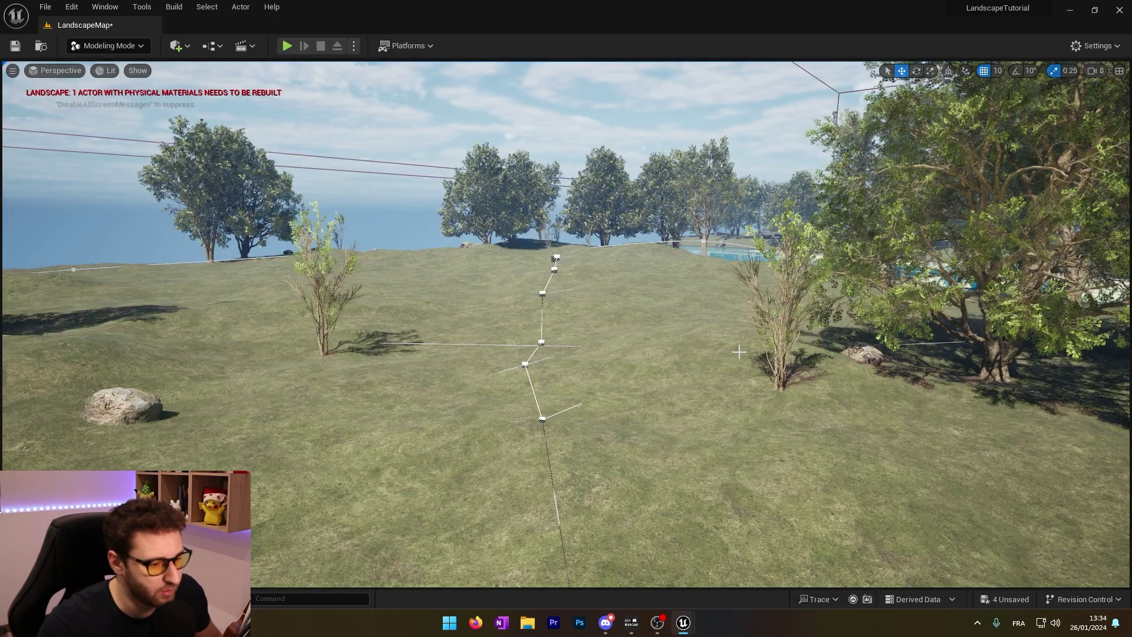
Turn on debug display for the Spline Sampler and set its Subdivisions Per Segment to 20
right_drag(566, 318, 566, 295)
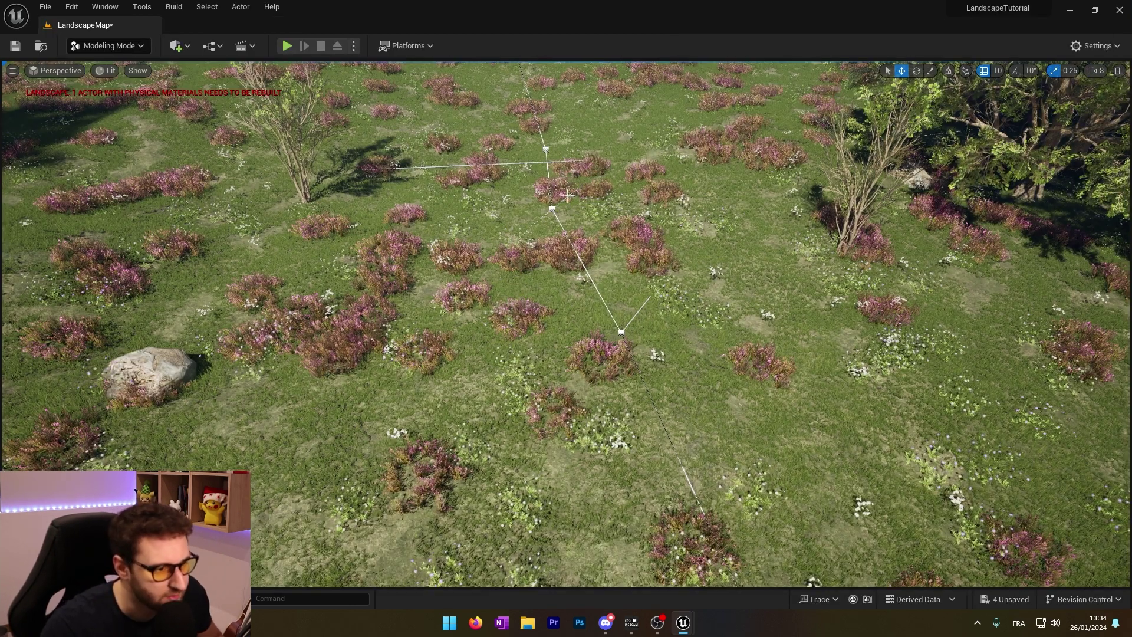
key(alt+Tab)
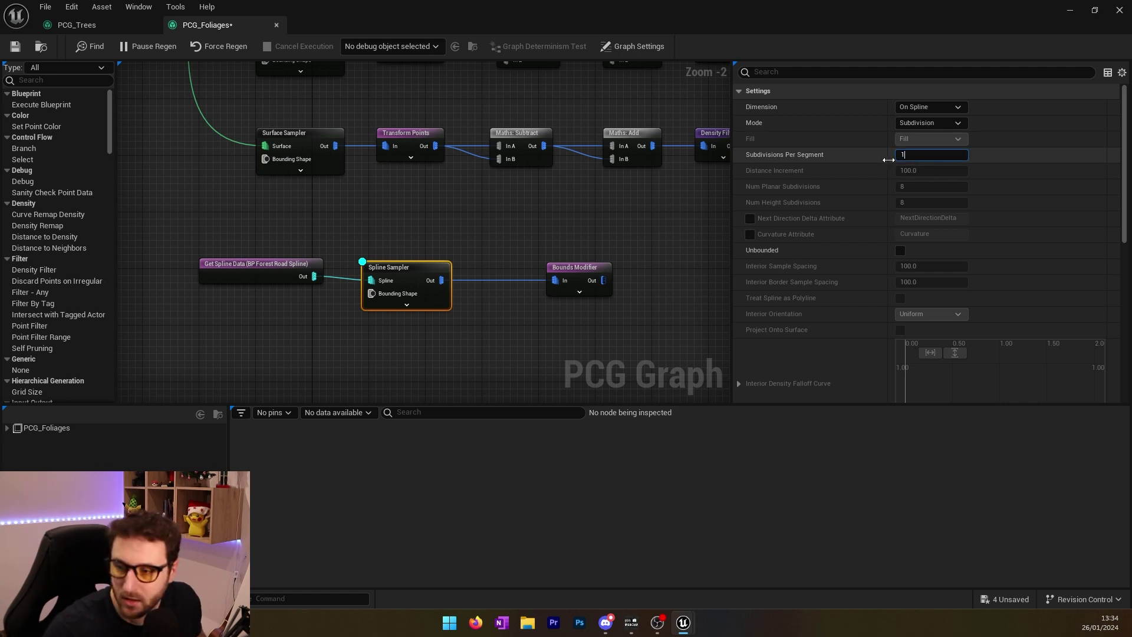
text(20)
key(Return)
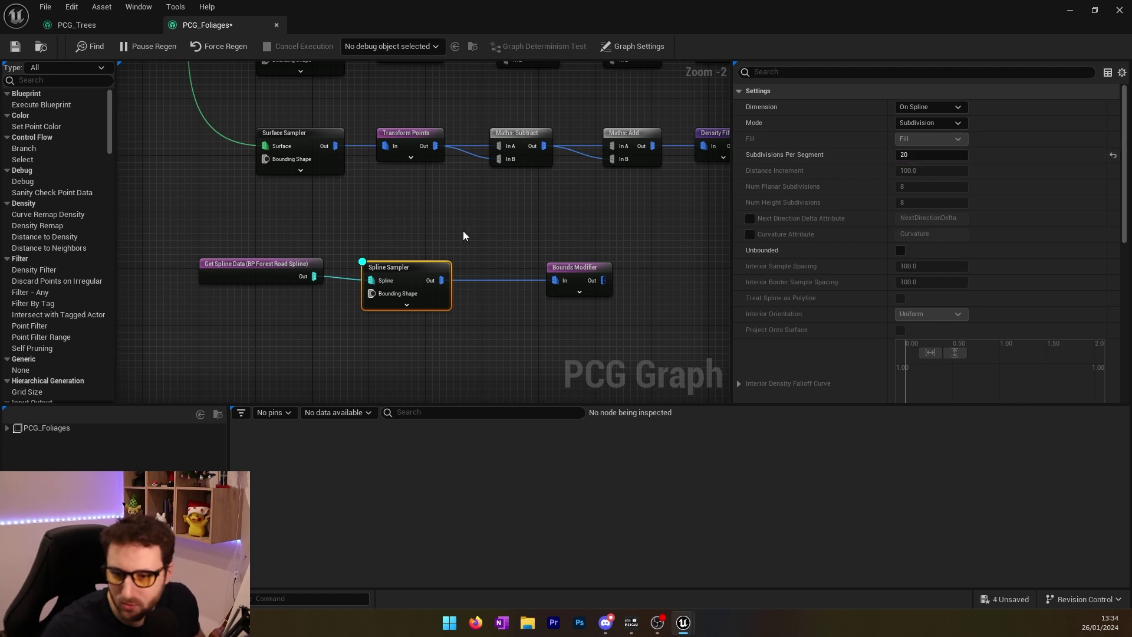
Set the Bounds Modifier's Bounds Min to 10 and Bounds Max to 15 on all axes, and check the spline in the level
drag(586, 275, 528, 275)
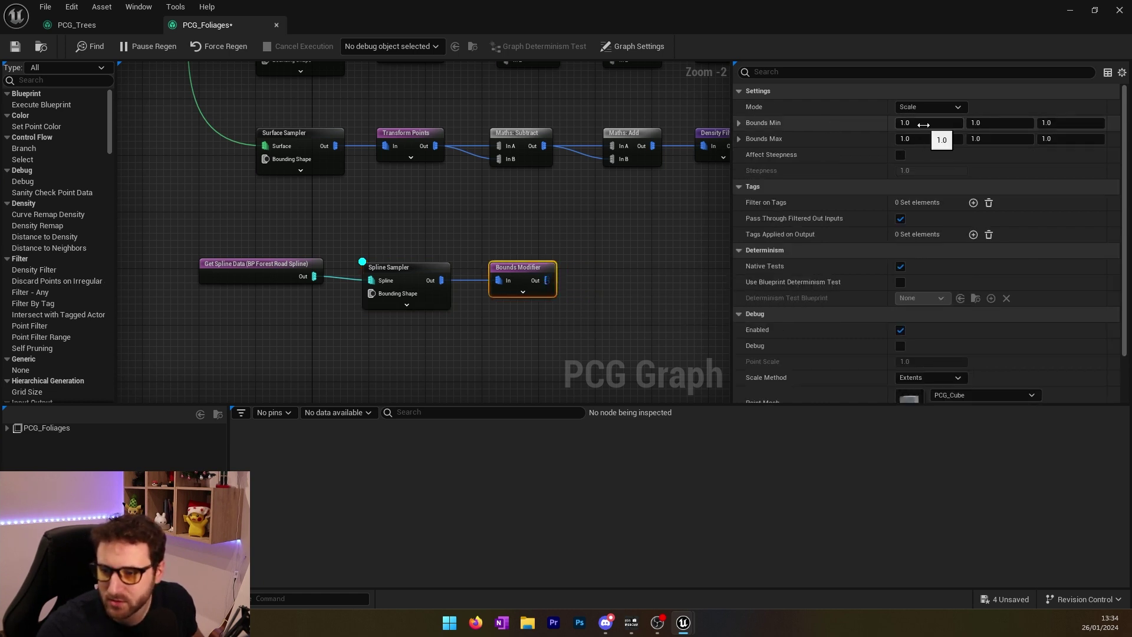
click(934, 106)
click(936, 109)
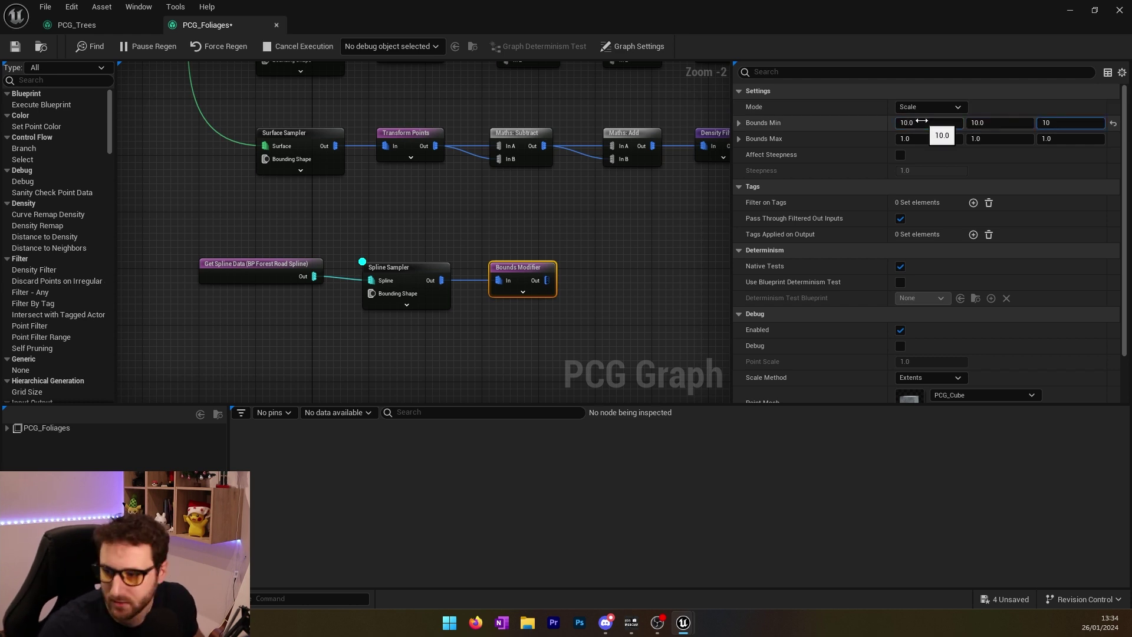
click(918, 141)
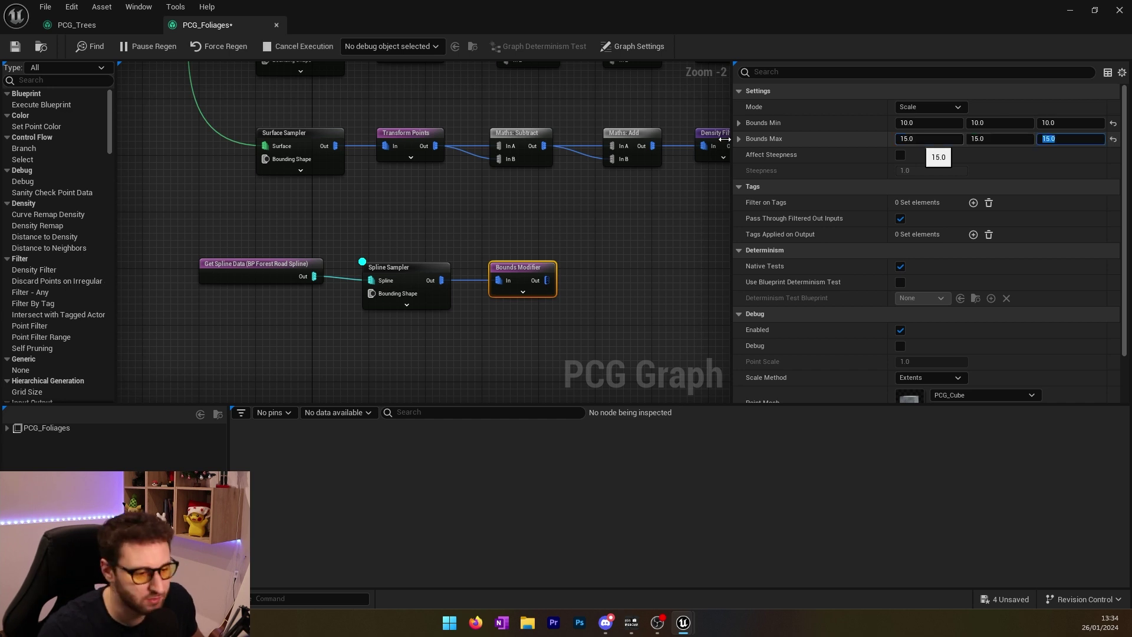
key(Return)
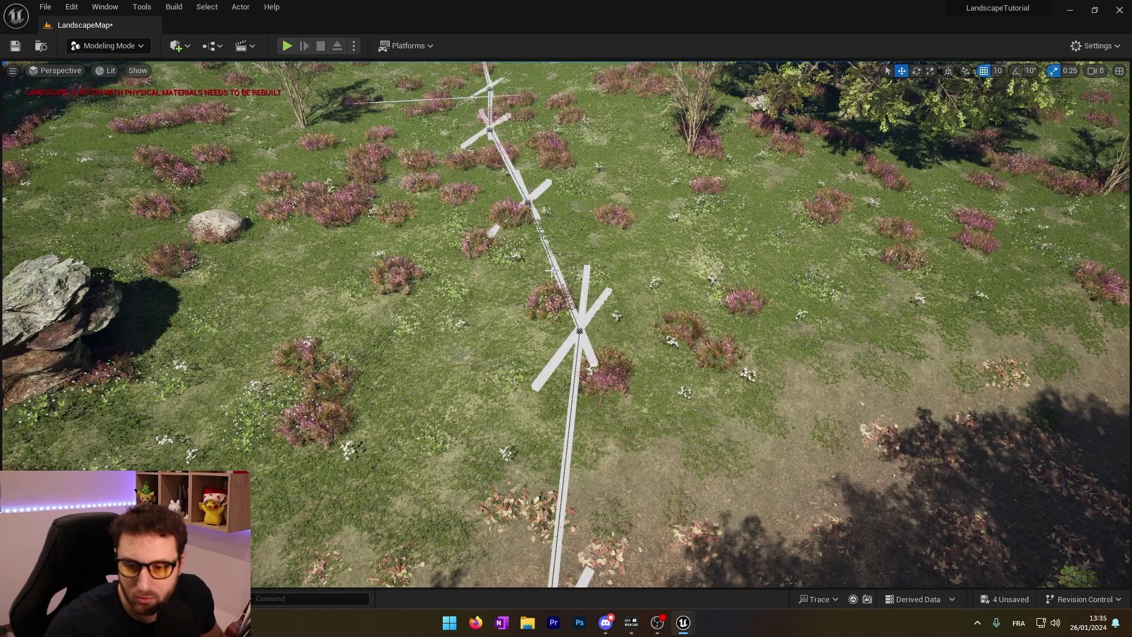
right_drag(593, 346, 590, 386)
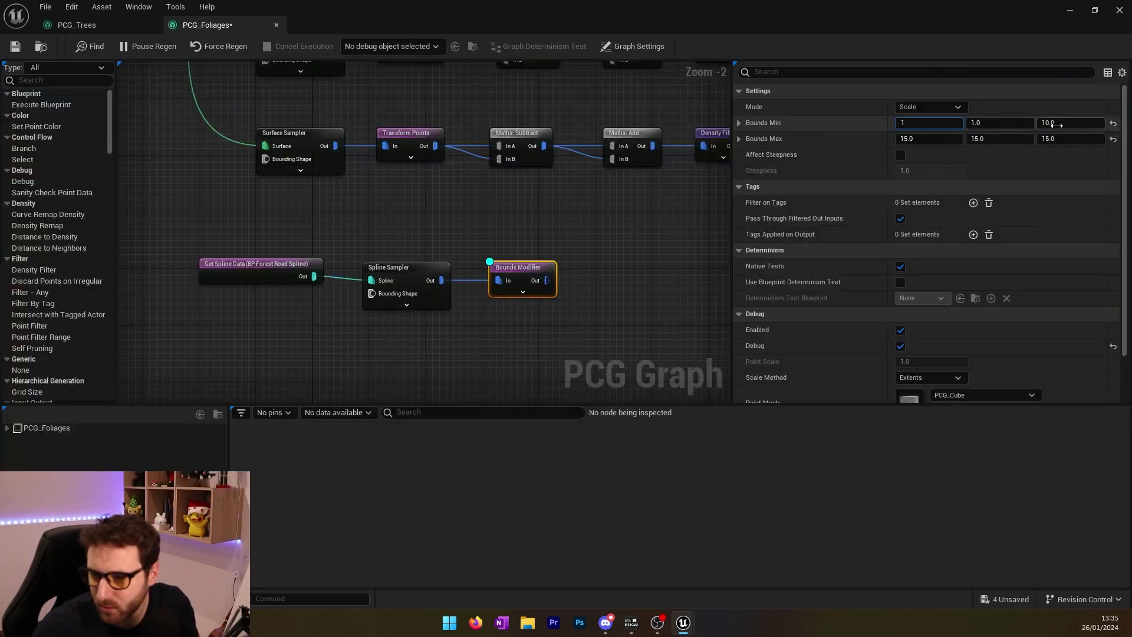
Set the Bounds Modifier's Bounds Min and Bounds Max to 1 on X, 150 on Y and 1 on Z
text(1)
key(Tab)
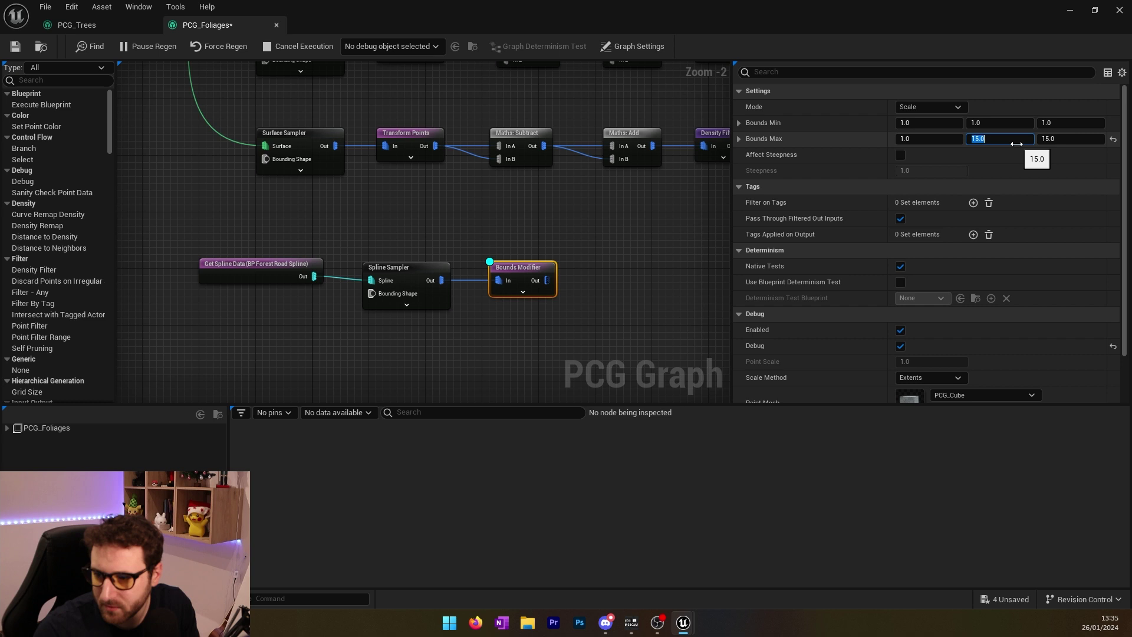
text(1)
key(Return)
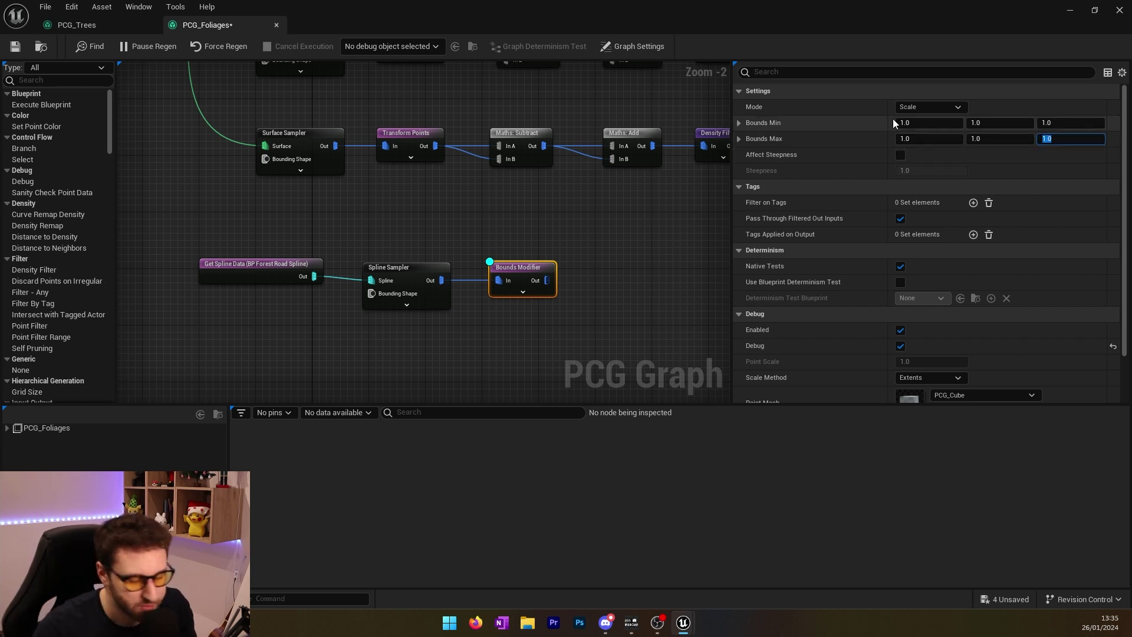
text(10)
click(997, 139)
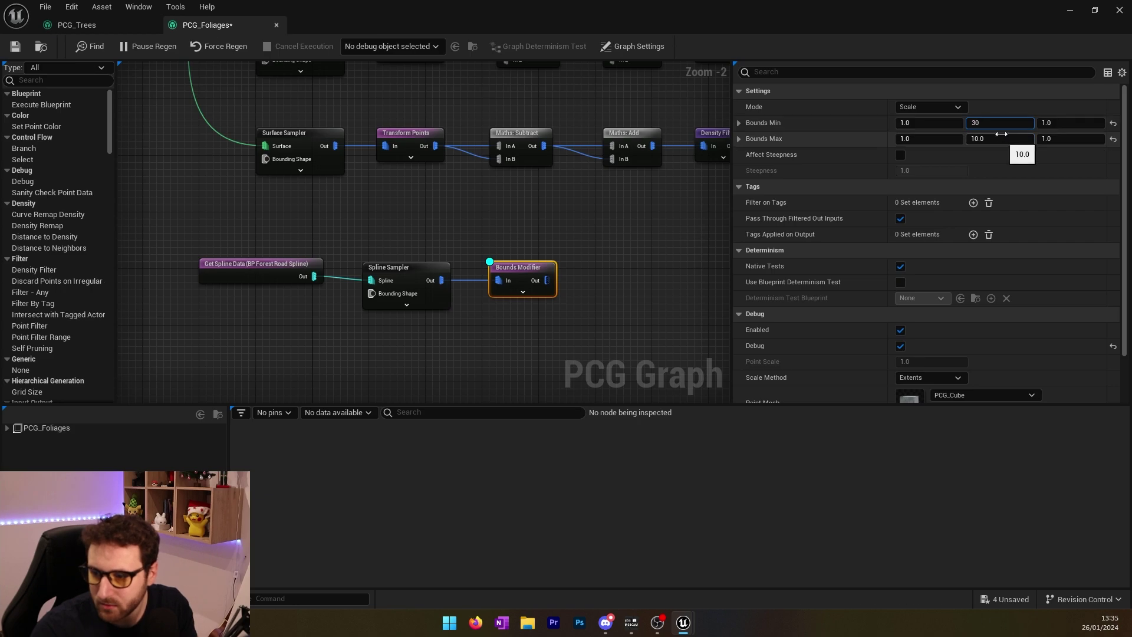
key(BackSpace)
key(BackSpace)
text(10)
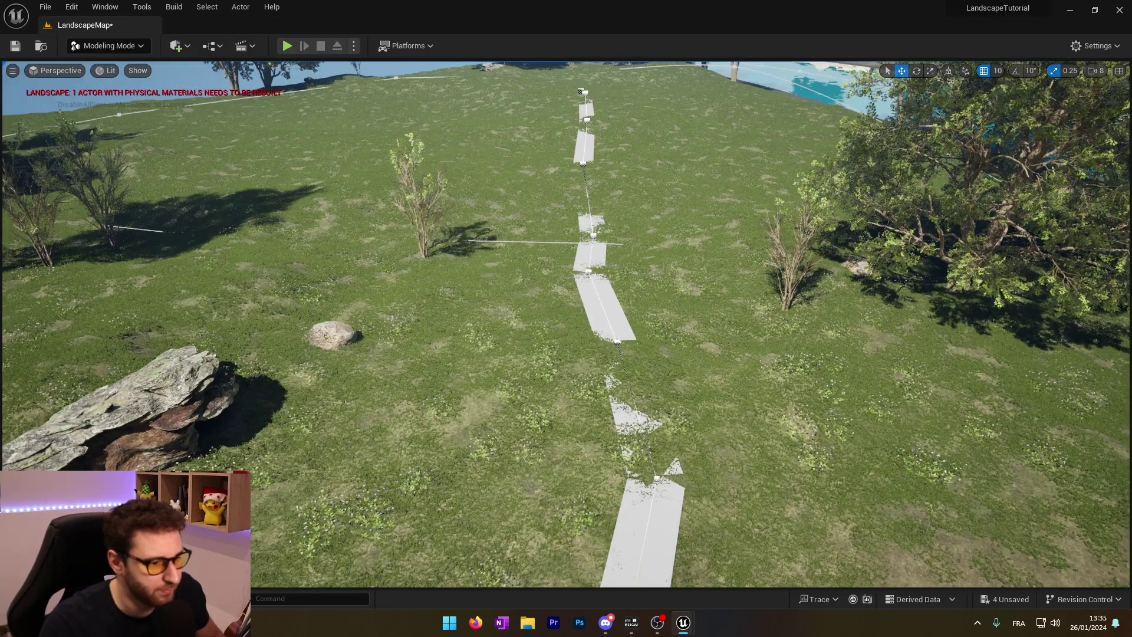
key(s)
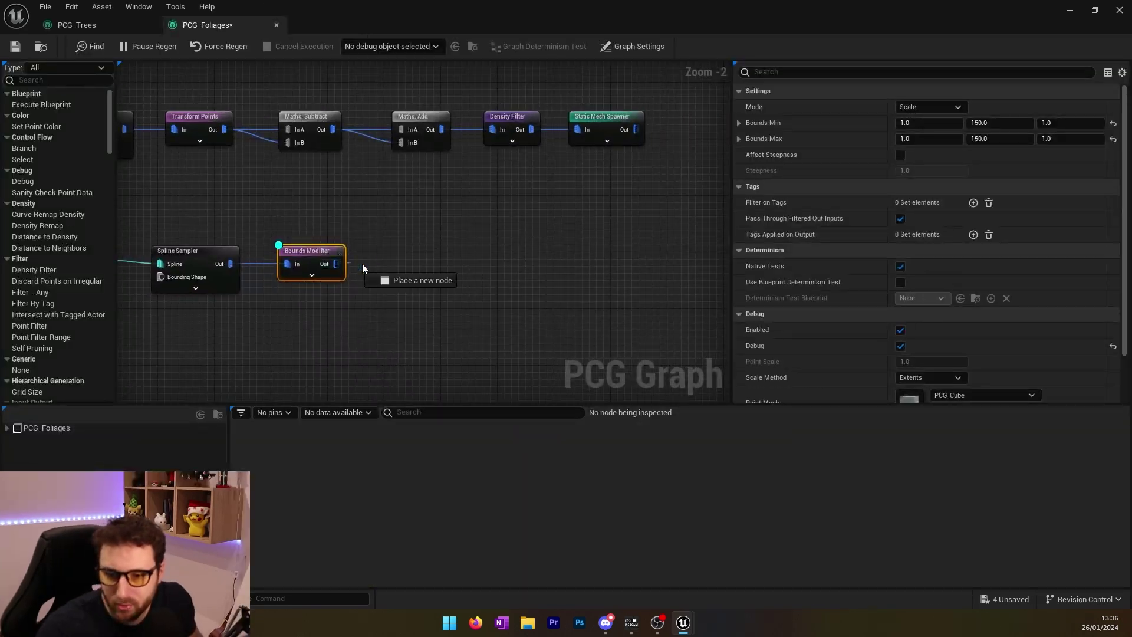
Add a Projection node after the Bounds Modifier and connect the surface source feeding the Surface Samplers to its Projection Target
drag(363, 269, 373, 266)
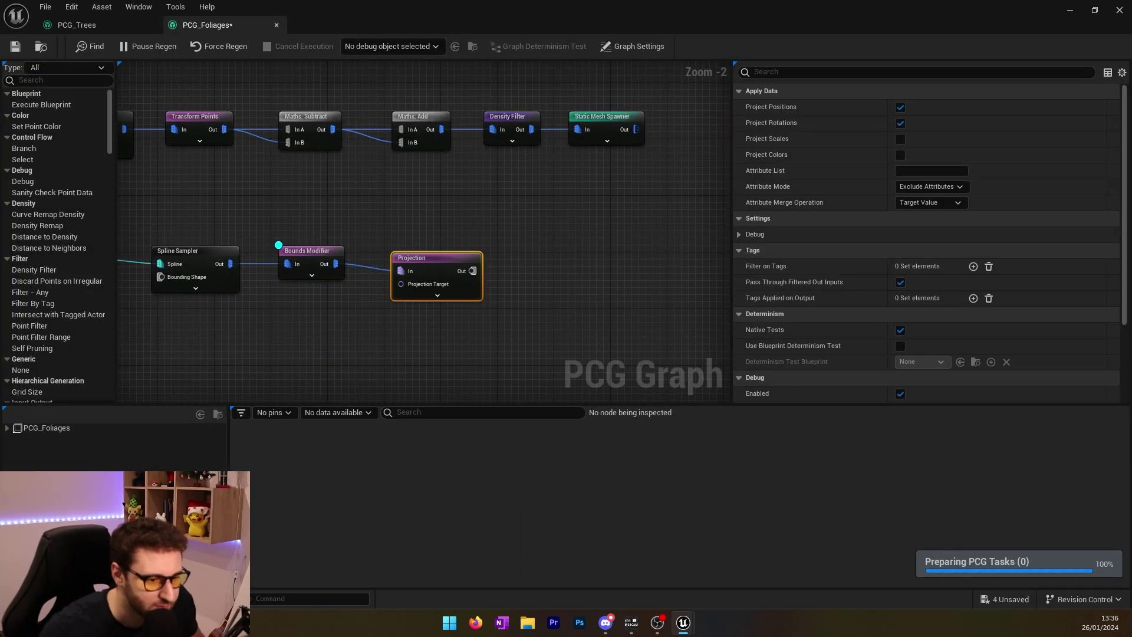
scroll(415, 194, down, 2)
right_drag(390, 218, 424, 278)
scroll(350, 263, down, 2)
right_drag(351, 263, 340, 312)
scroll(341, 313, up, 2)
drag(231, 144, 554, 306)
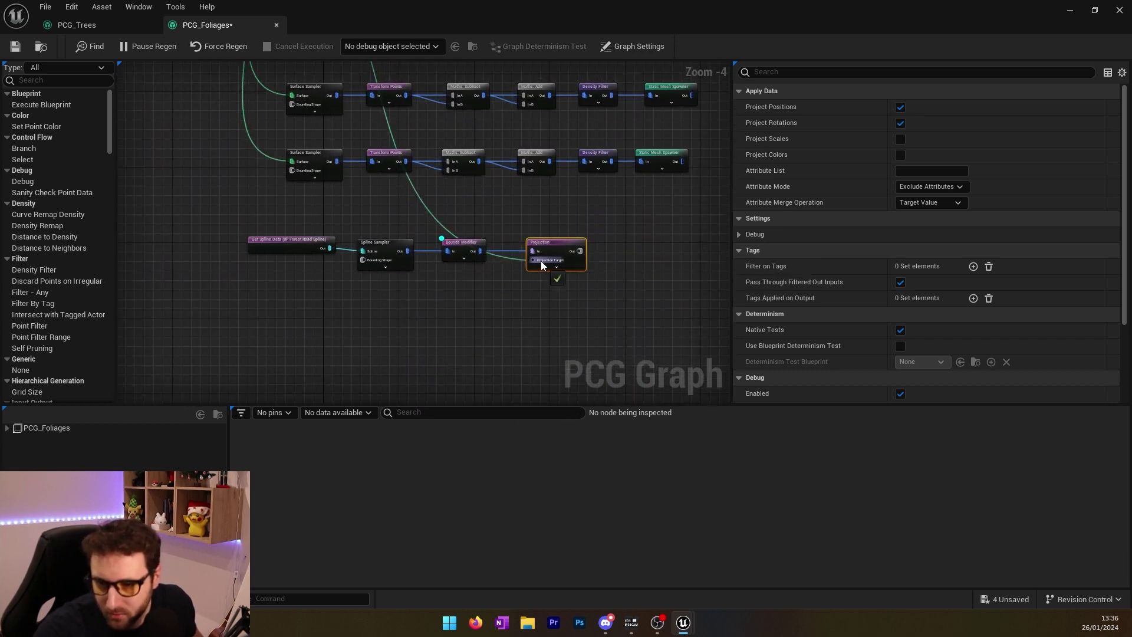
Switch the debug display from the Bounds Modifier to the Projection node and inspect the projected road strip in the level
click(465, 255)
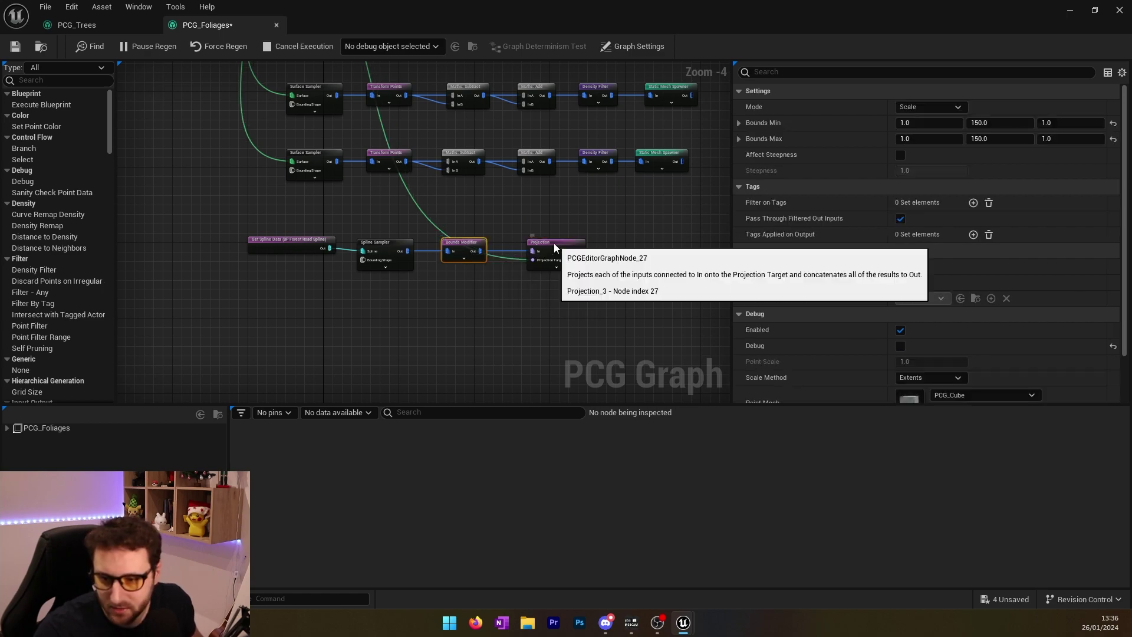
click(555, 244)
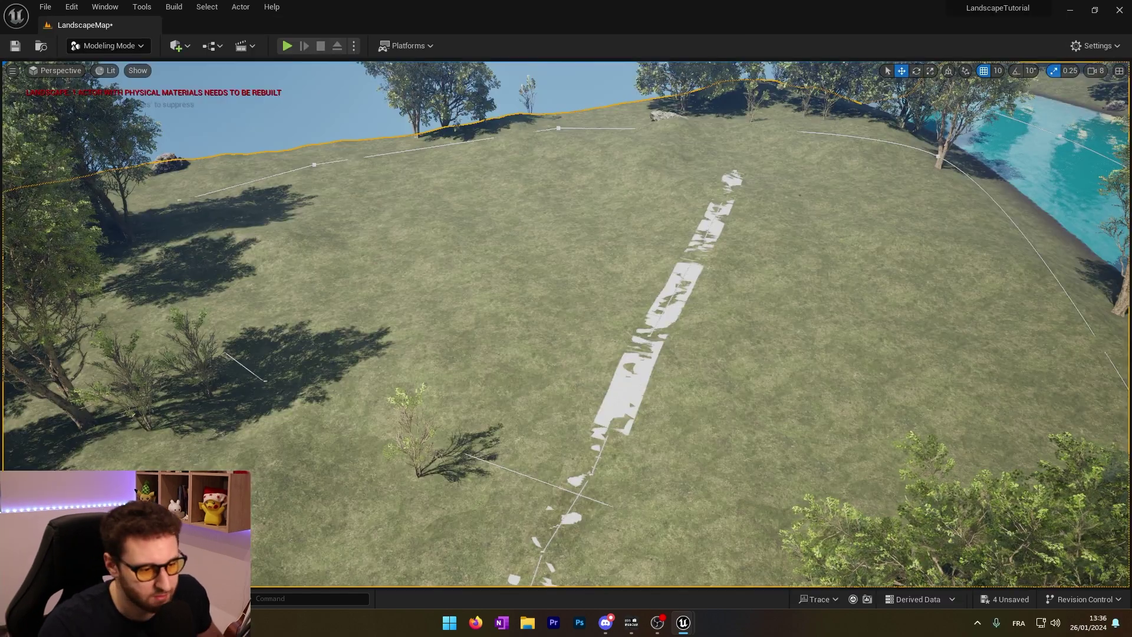
key(s)
right_drag(566, 324, 767, 377)
key(w)
key(w)
key(w)
key(w)
key(s)
right_drag(548, 383, 887, 313)
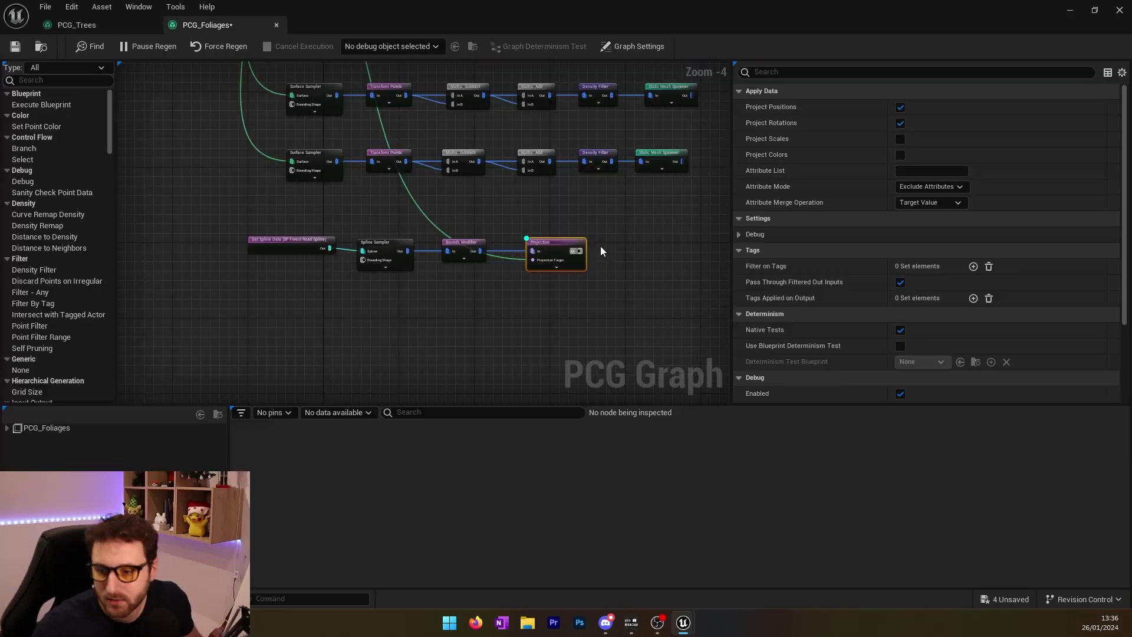
Move the Static Mesh Spawners of the upper foliage rows away from their Density Filters to make room for another node
right_drag(601, 252, 430, 272)
scroll(460, 301, down, 2)
scroll(509, 196, up, 2)
drag(440, 193, 486, 198)
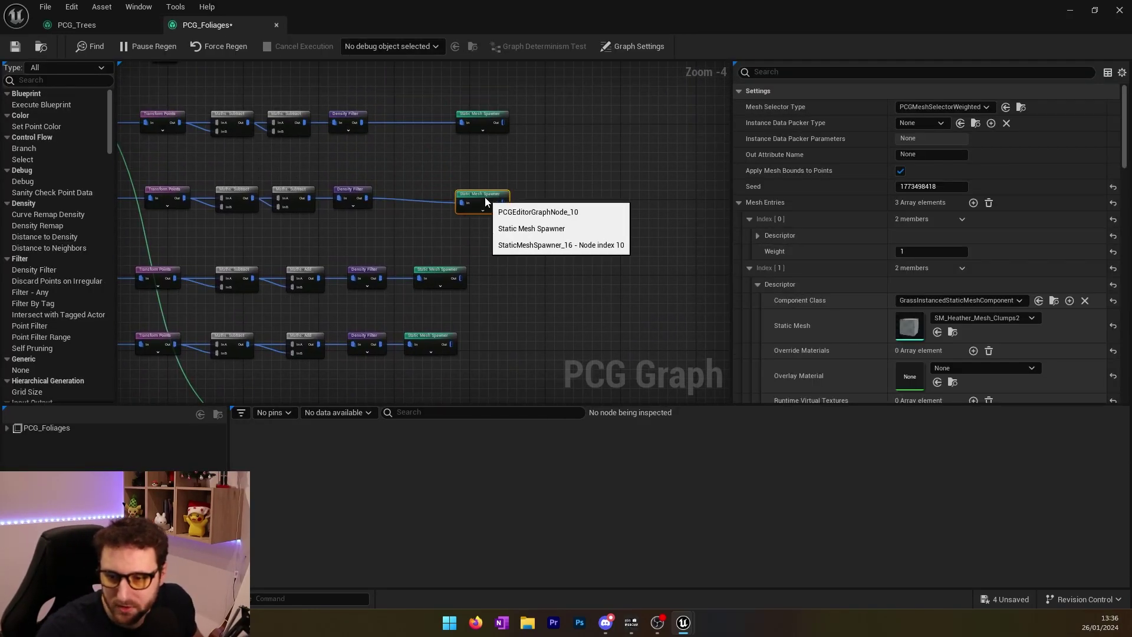
Insert a Difference node between the upper row's Density Filter and Static Mesh Spawner, with a To Point conversion, and space the nodes out
right_click(429, 231)
text(differe)
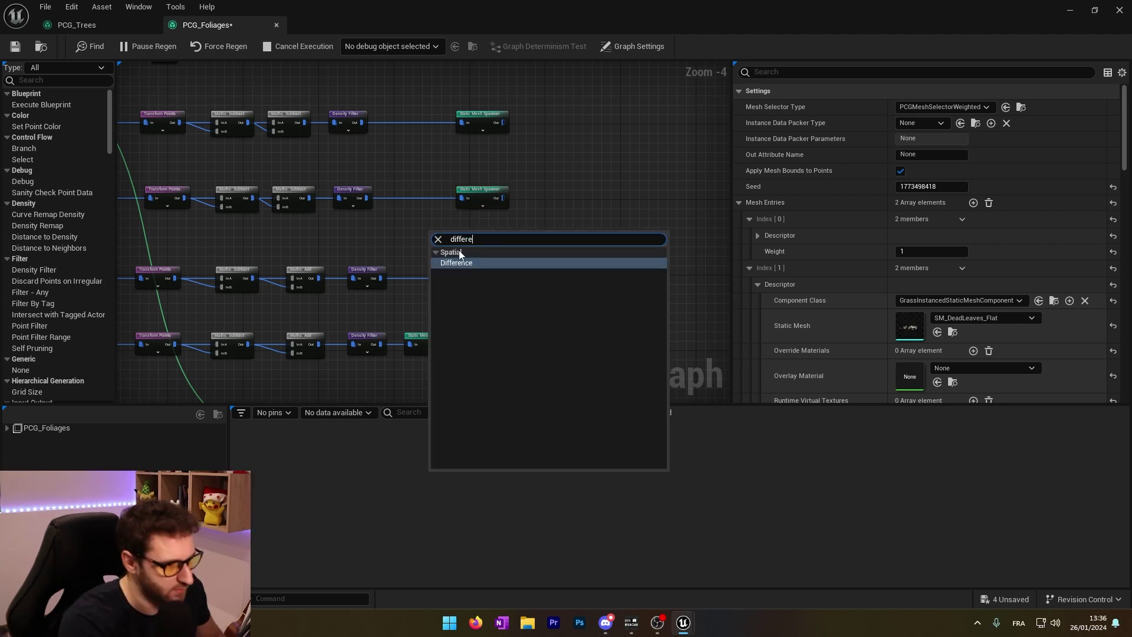
click(457, 263)
drag(450, 242, 404, 120)
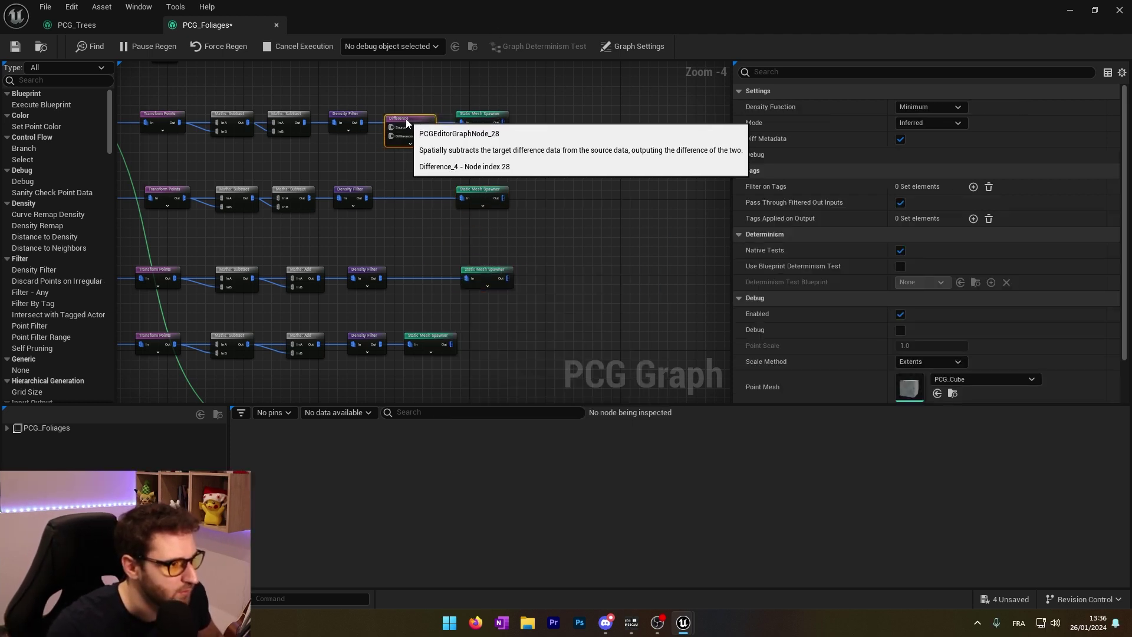
scroll(379, 122, up, 2)
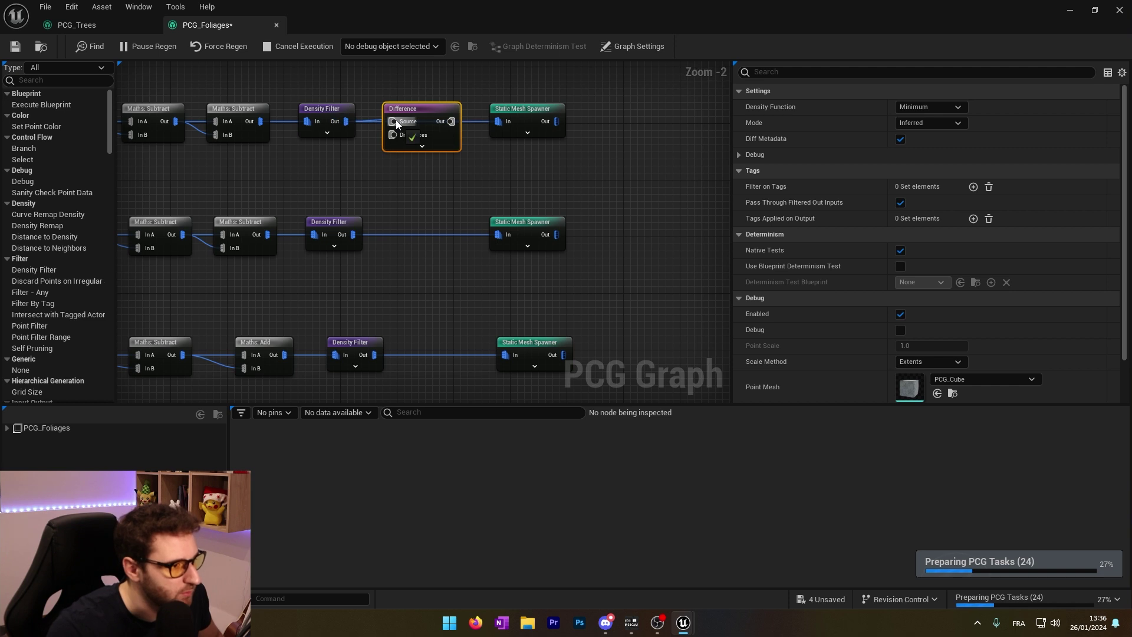
click(476, 120)
drag(451, 122, 547, 105)
shift+click(472, 110)
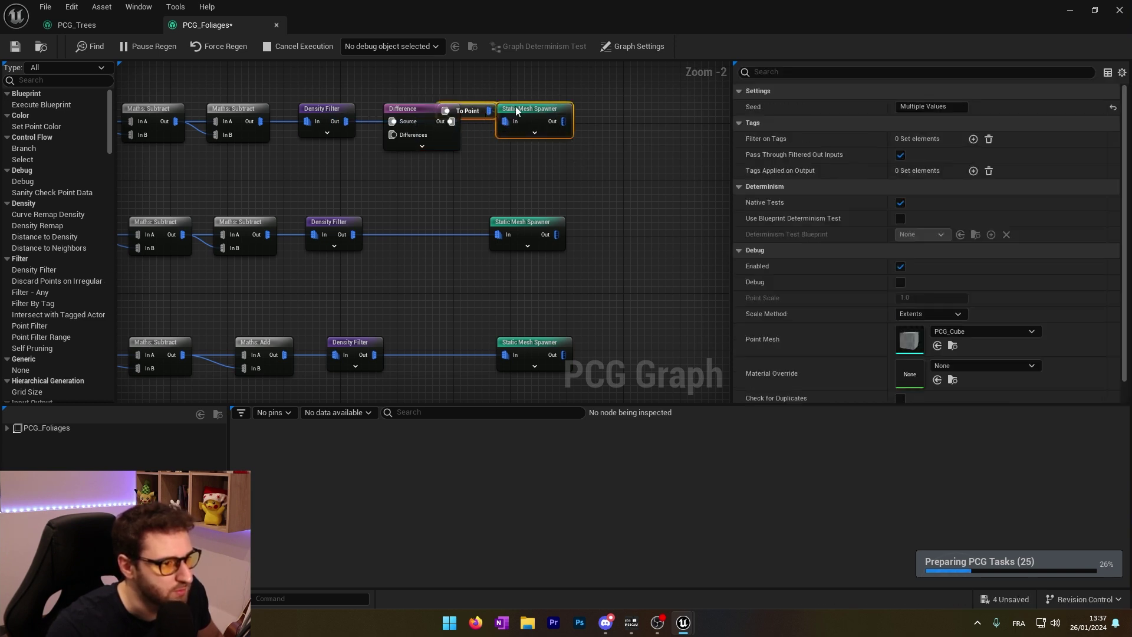
click(579, 105)
drag(576, 112, 598, 114)
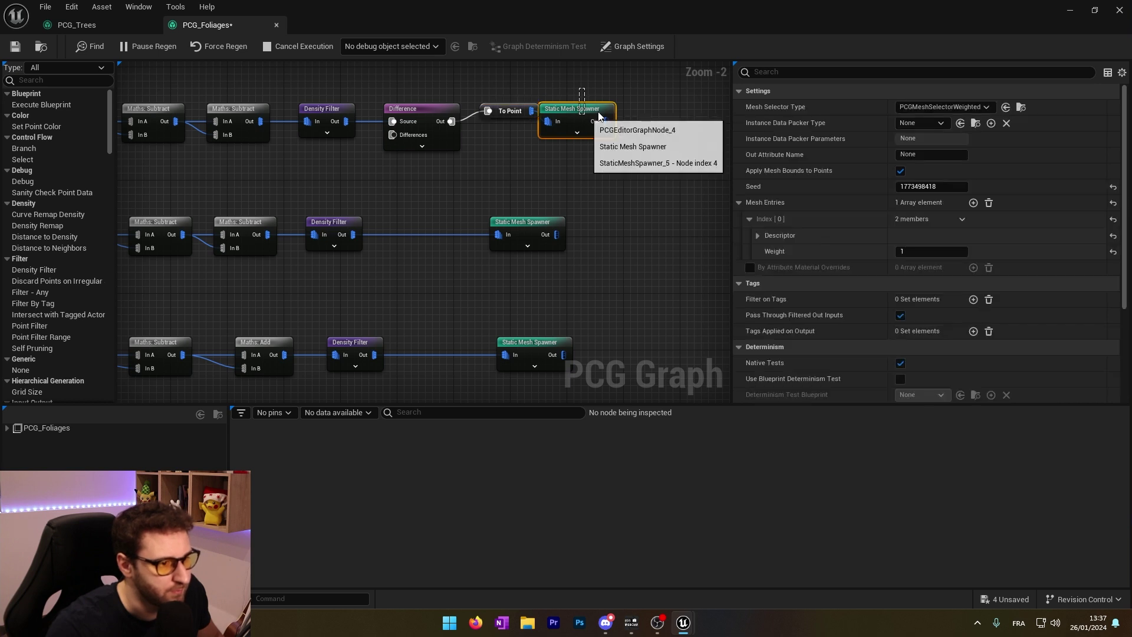
Set the Density Function of the upper row's Difference node to Binary
click(448, 141)
click(930, 106)
click(934, 141)
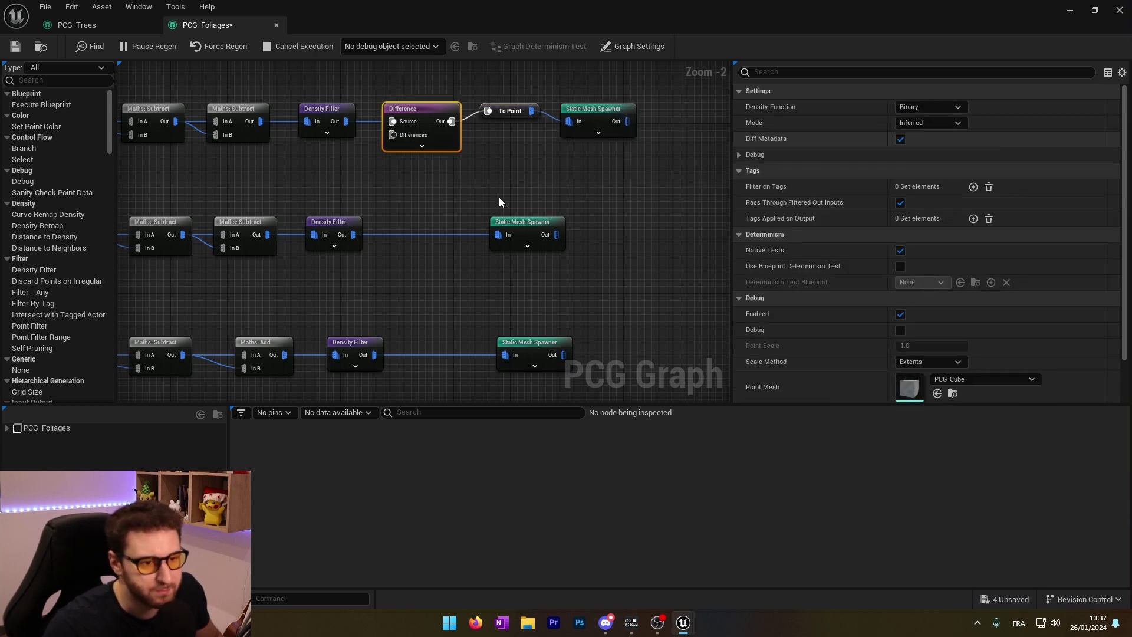
Copy the Binary Difference node into the second row and wire it from the Density Filter through To Point to the Static Mesh Spawner
right_drag(501, 200, 505, 190)
key(ctrl+c)
key(ctrl+v)
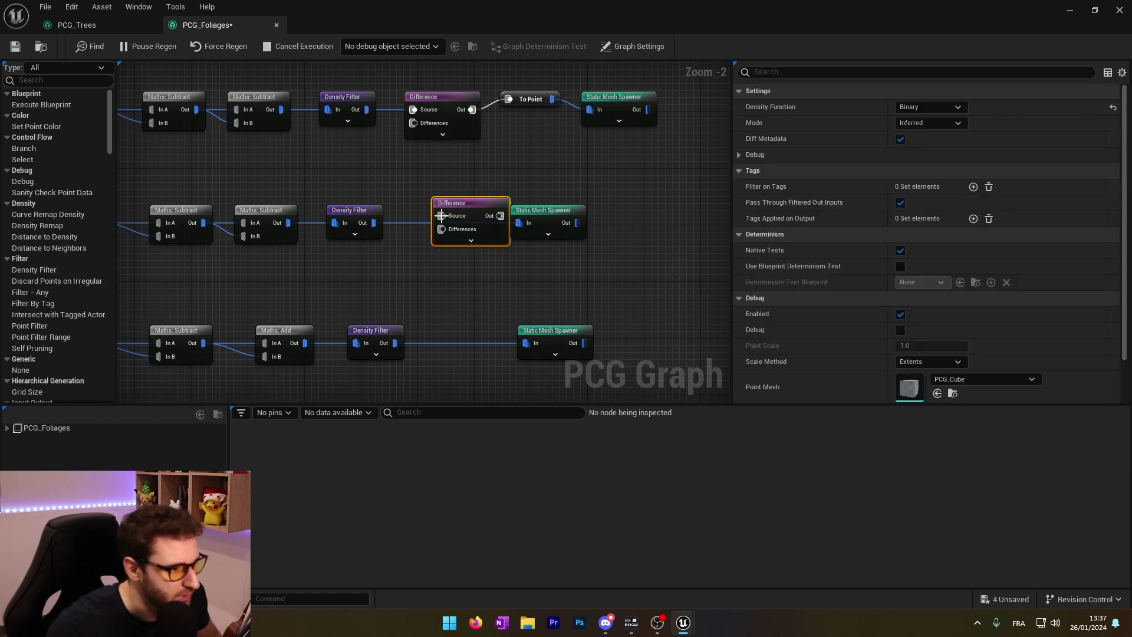
click(418, 223)
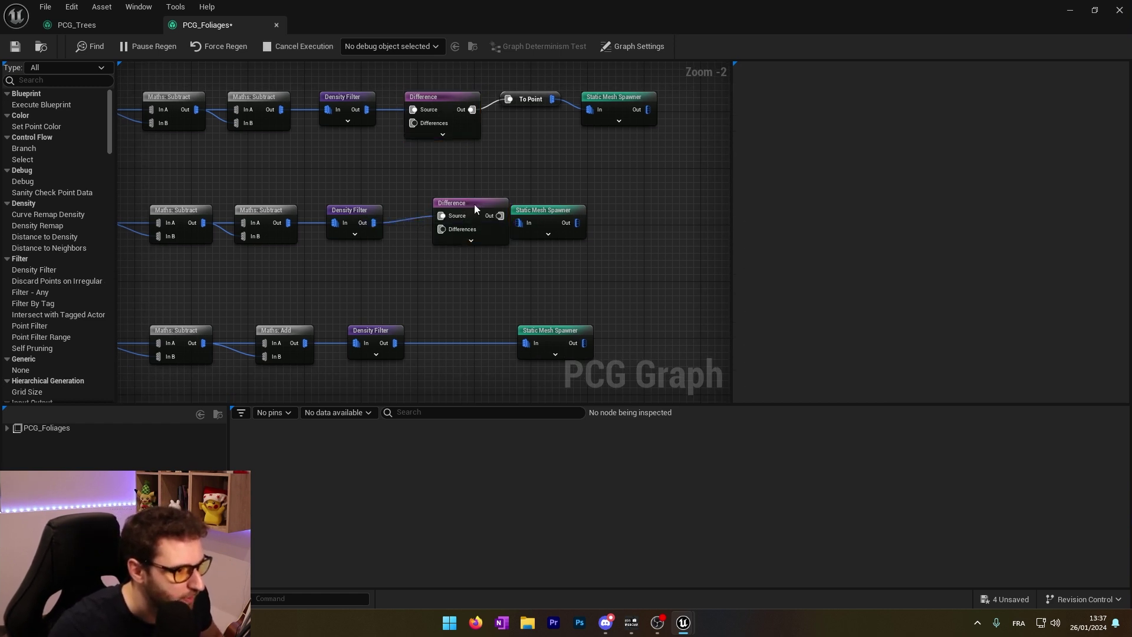
drag(474, 204, 446, 211)
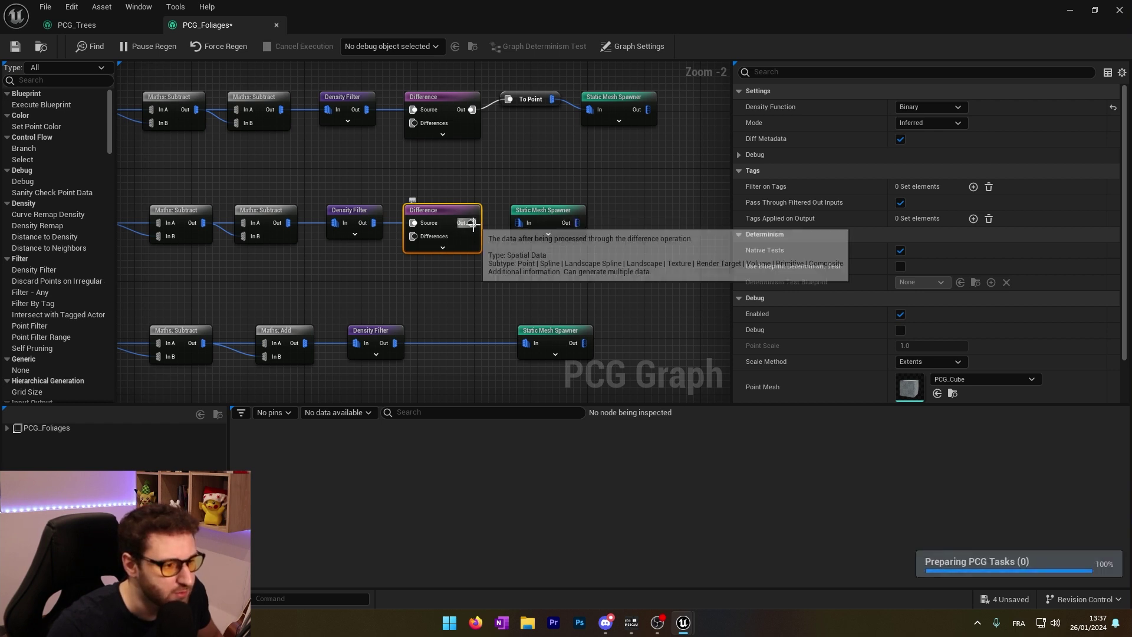
drag(472, 223, 519, 229)
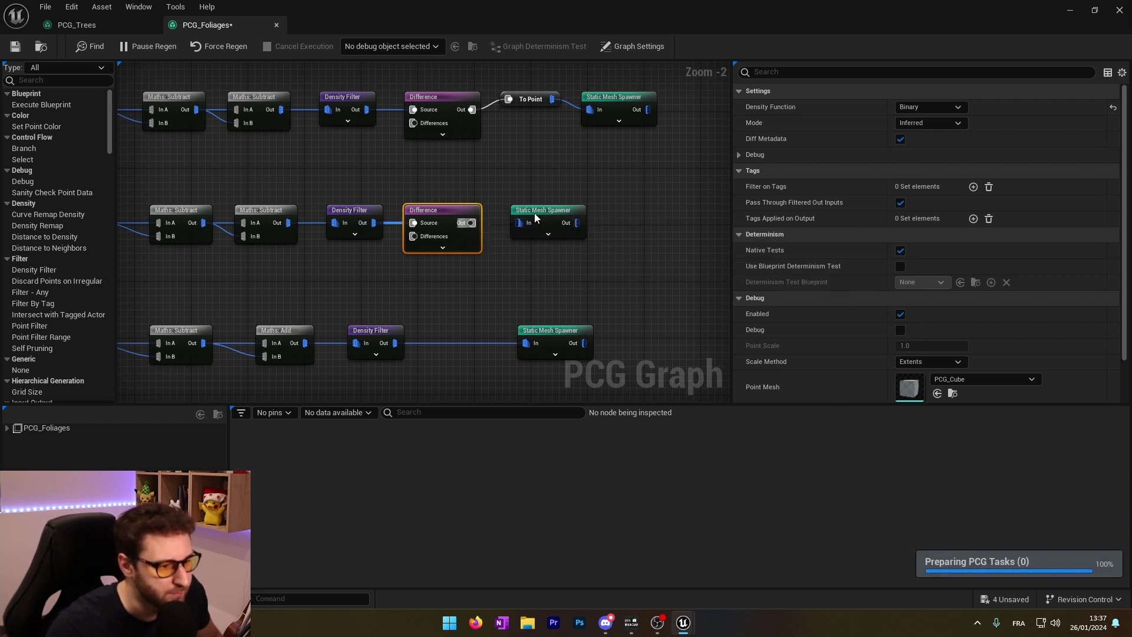
click(530, 201)
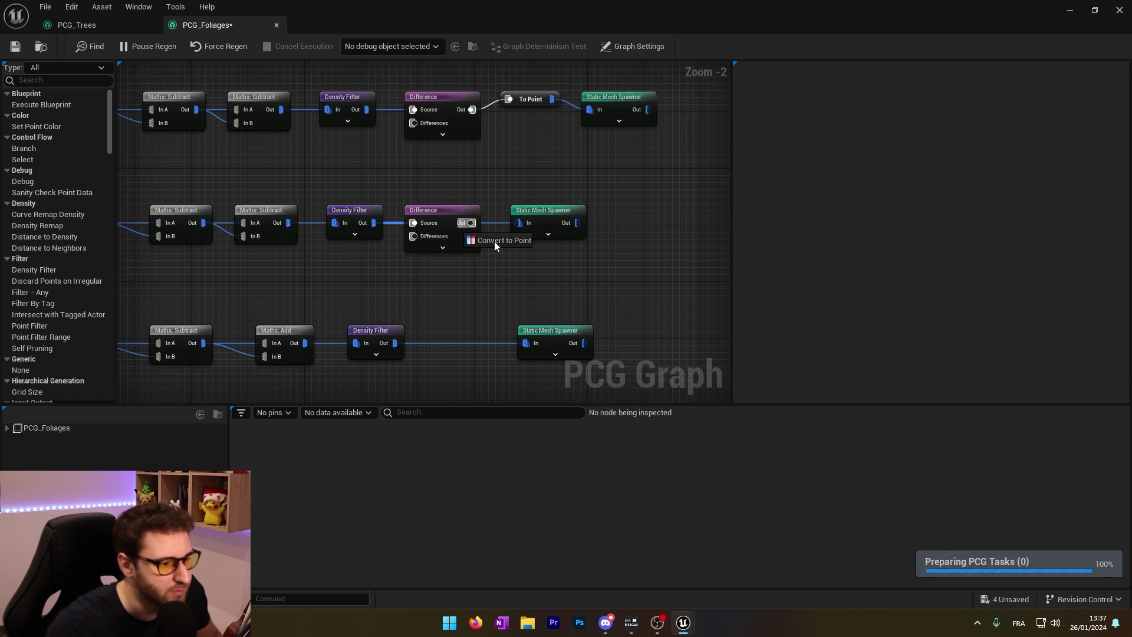
drag(486, 231, 472, 223)
drag(537, 171, 597, 218)
click(594, 184)
right_drag(512, 277, 514, 255)
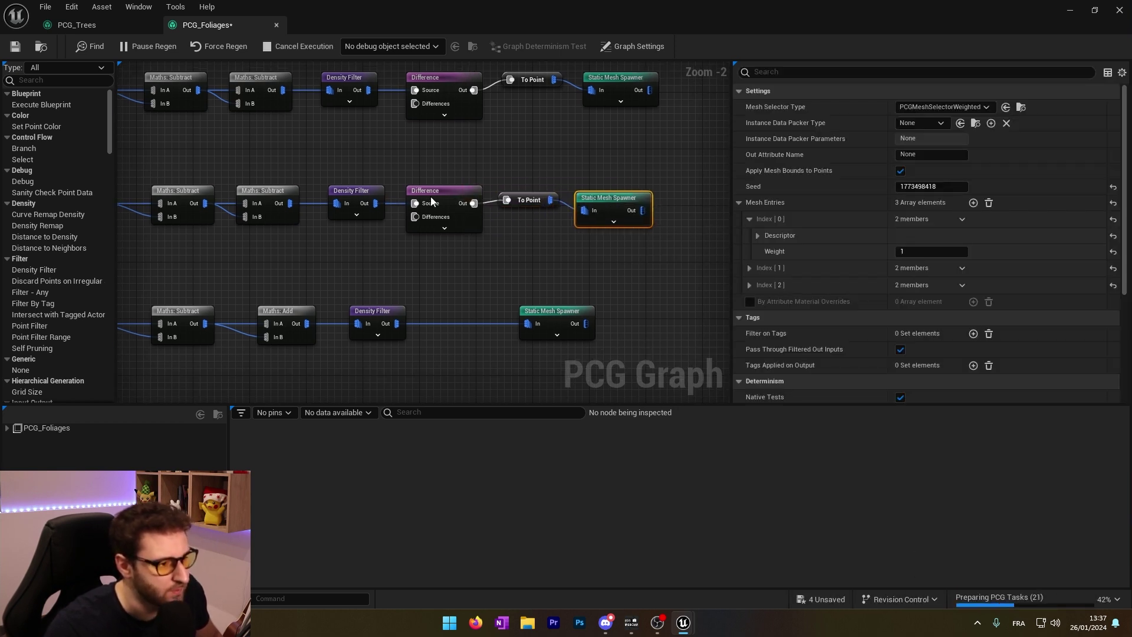
Duplicate the Difference node into the third row and wire it between the Density Filter and the Static Mesh Spawner via To Point
click(476, 227)
right_drag(497, 199, 486, 136)
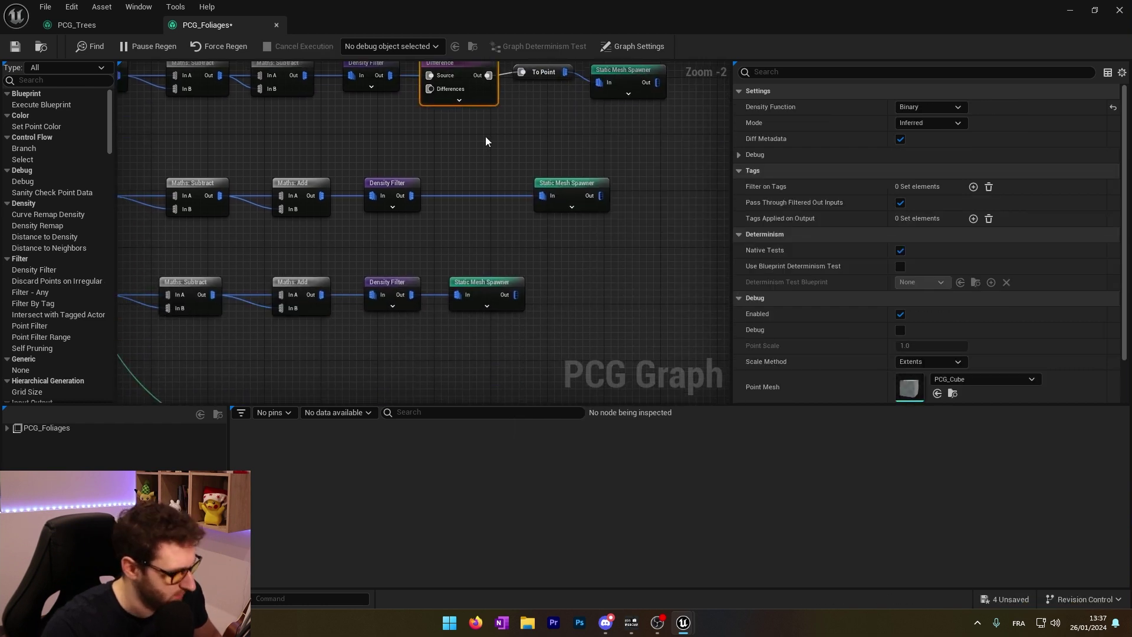
key(ctrl+d)
drag(507, 150, 448, 197)
alt+click(522, 196)
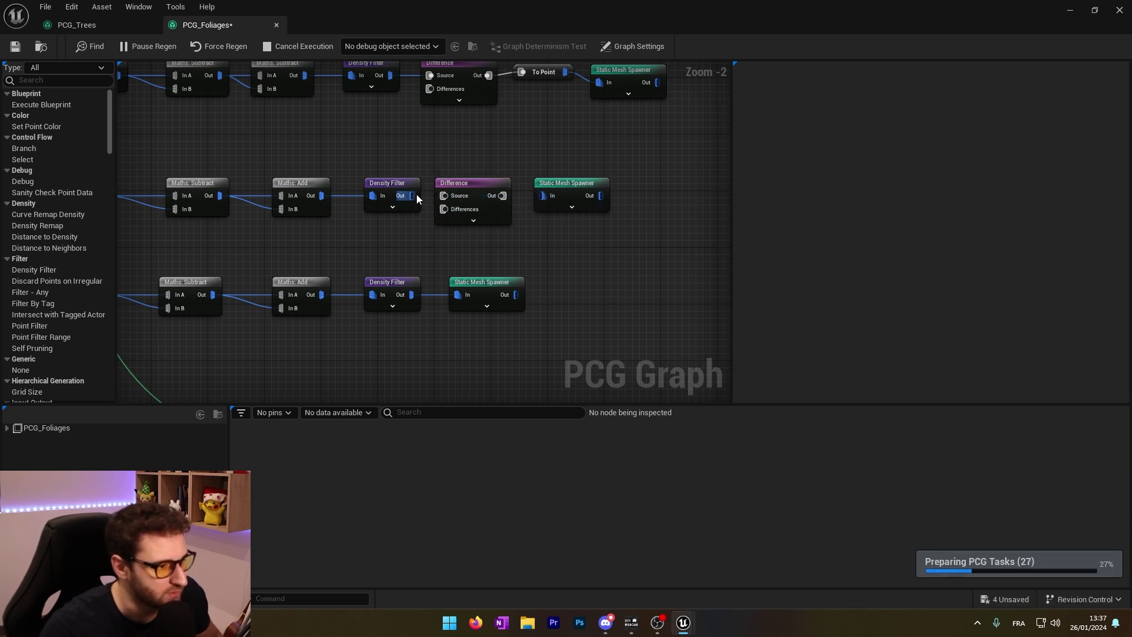
drag(502, 196, 550, 197)
click(606, 151)
drag(623, 189, 653, 185)
click(578, 249)
right_drag(578, 249, 601, 224)
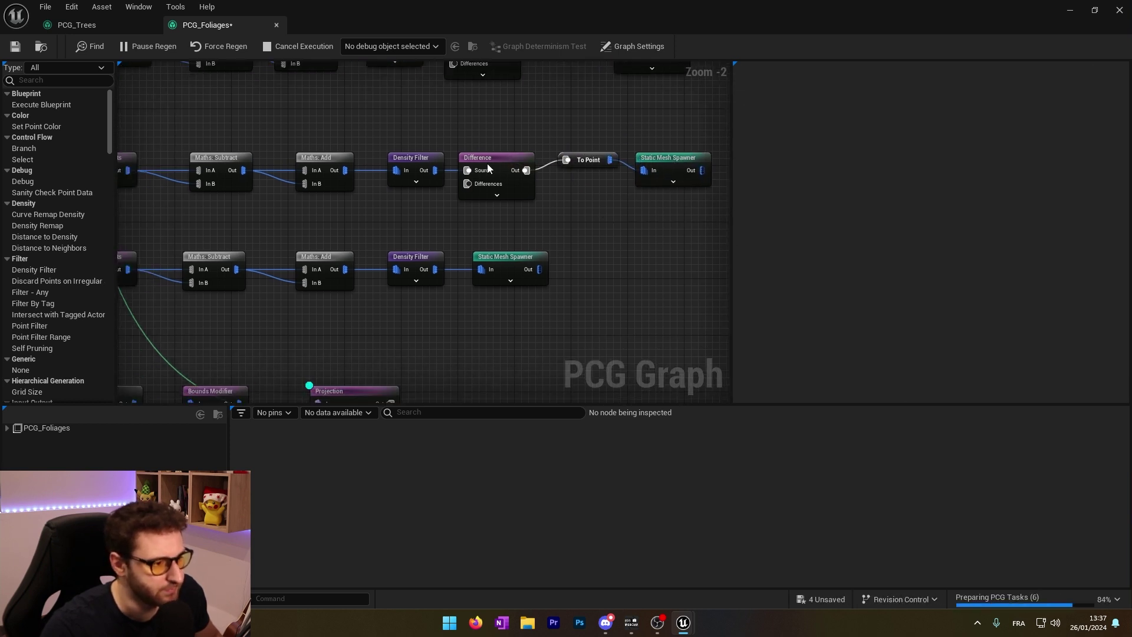
Add a copy of the Difference node to the bottom foliage row, linking Density Filter, Difference, To Point and Static Mesh Spawner
drag(487, 164, 497, 160)
right_drag(557, 226, 500, 205)
scroll(494, 233, down, 2)
click(469, 242)
drag(470, 242, 572, 241)
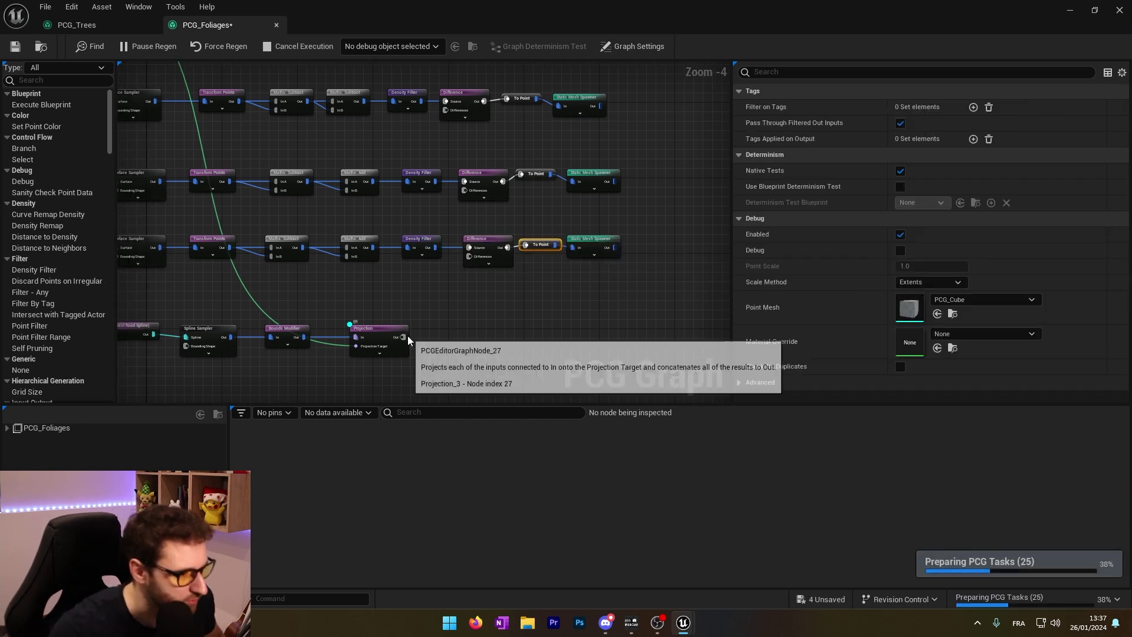
Connect the Projection output to the Differences input of every foliage row's Difference node and save PCG_Foliages
click(400, 339)
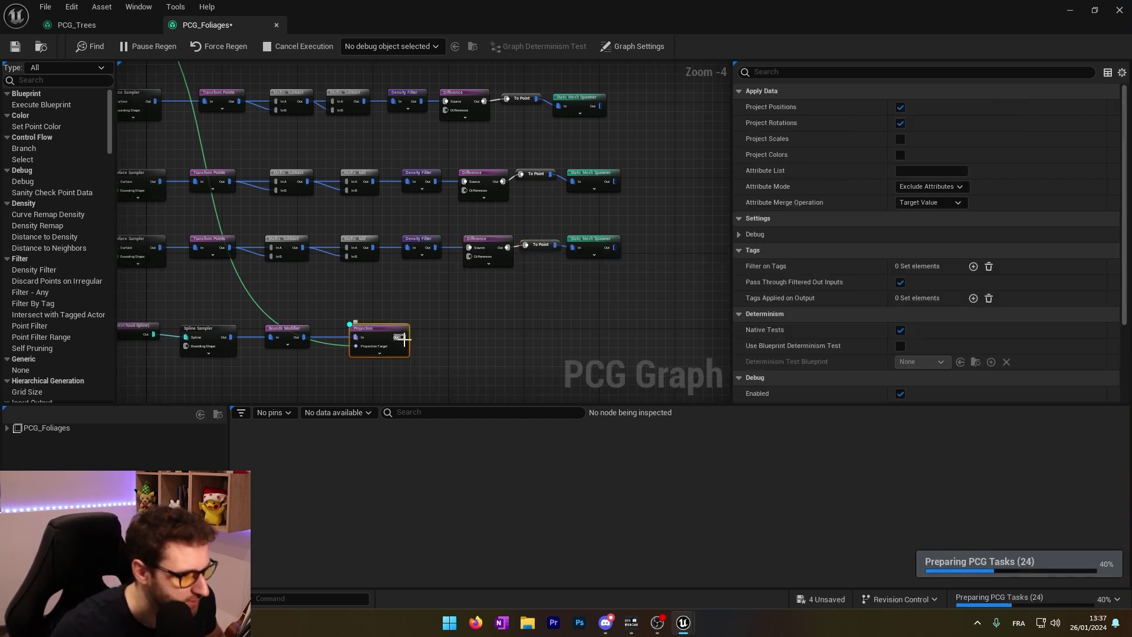
scroll(404, 339, up, 4)
scroll(405, 339, down, 1)
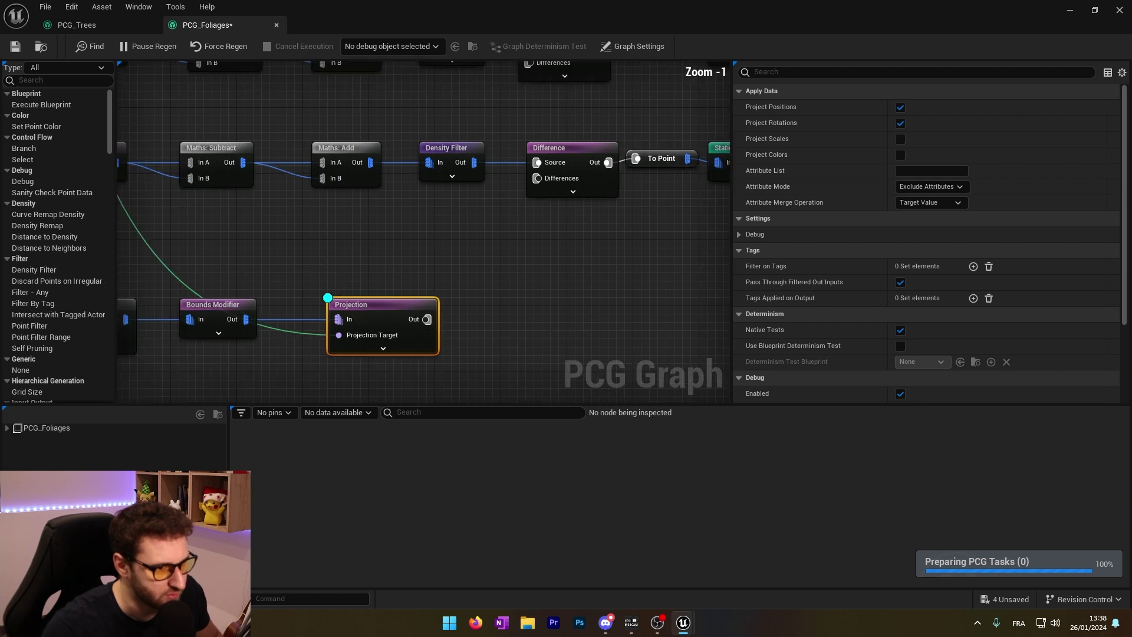
scroll(479, 270, down, 3)
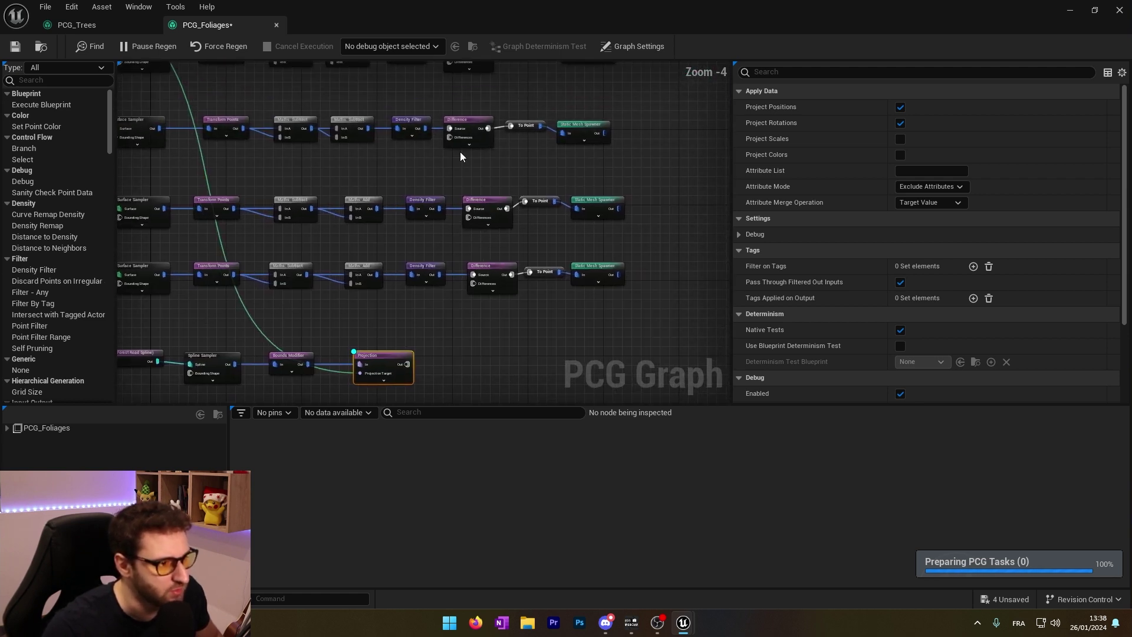
drag(407, 364, 477, 289)
drag(406, 364, 479, 220)
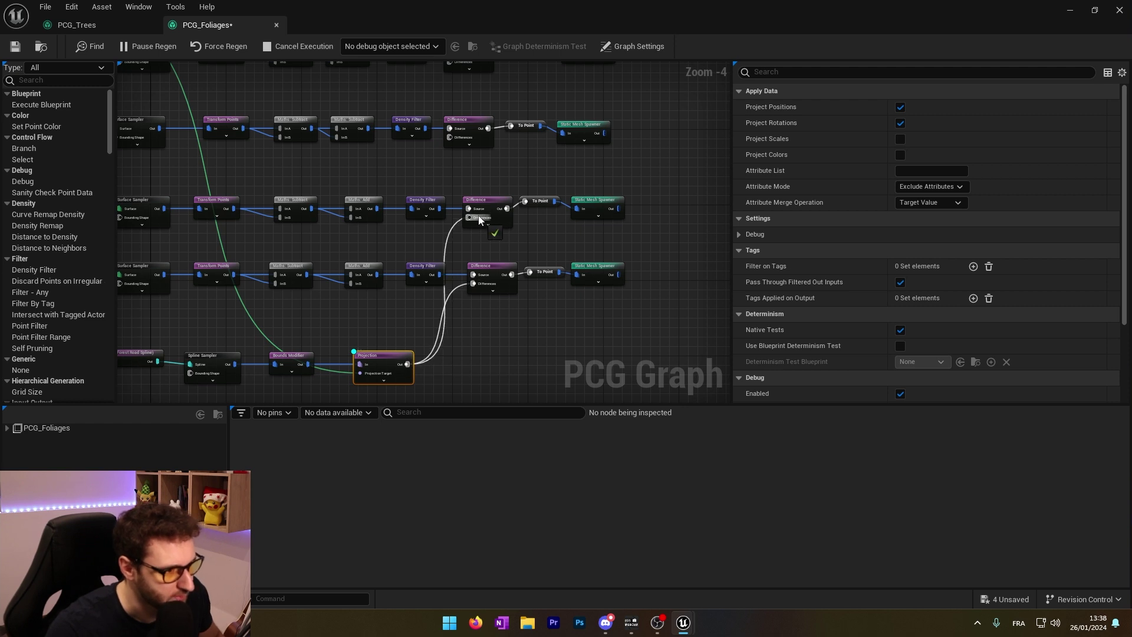
drag(407, 364, 450, 137)
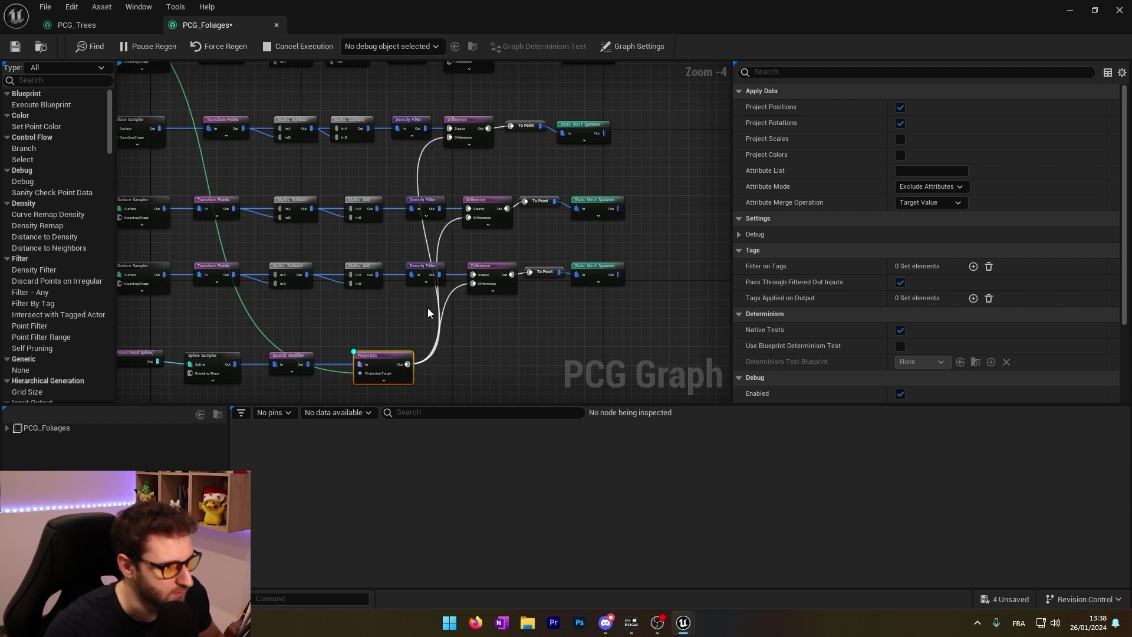
drag(406, 365, 450, 136)
click(16, 47)
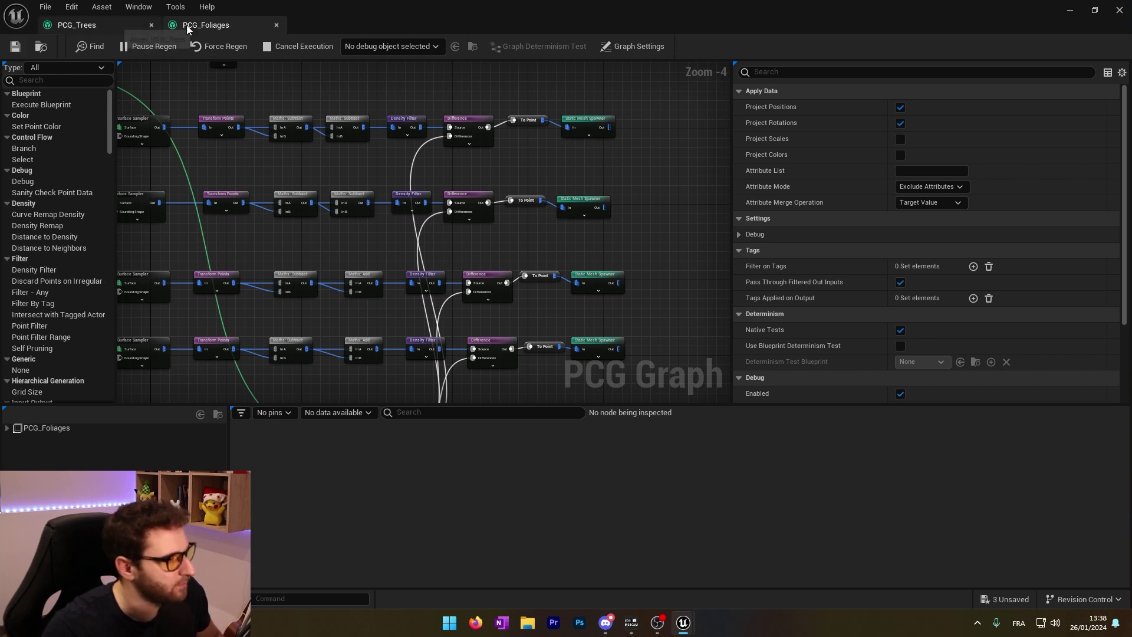
Play-test the level and run along the road to inspect the foliage clearing on the path
key(alt+Tab)
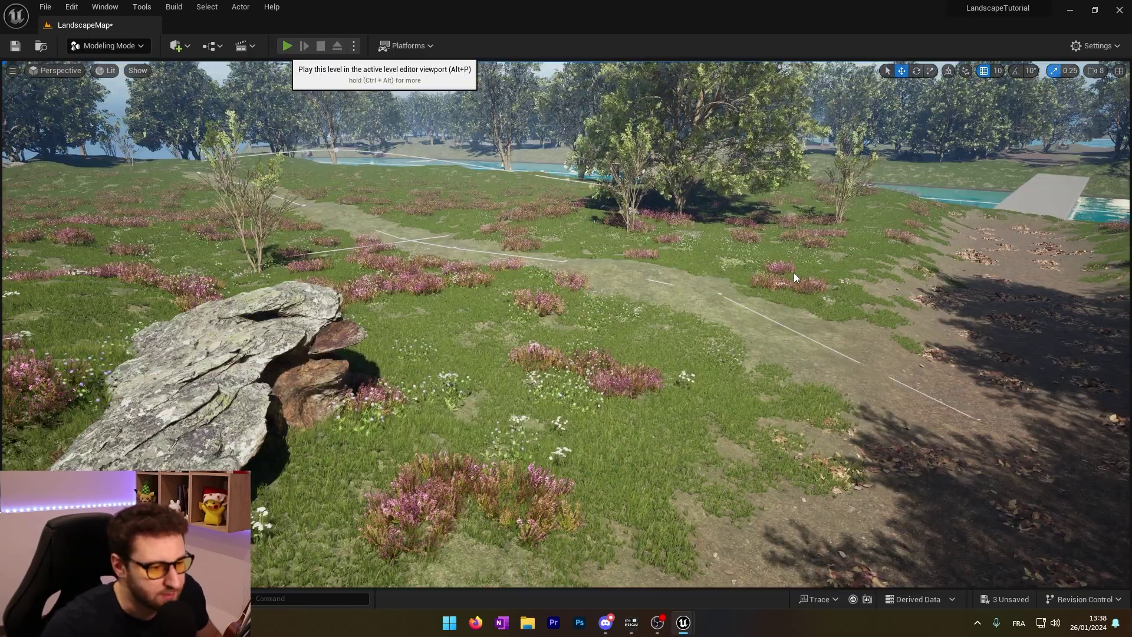
key(alt+p)
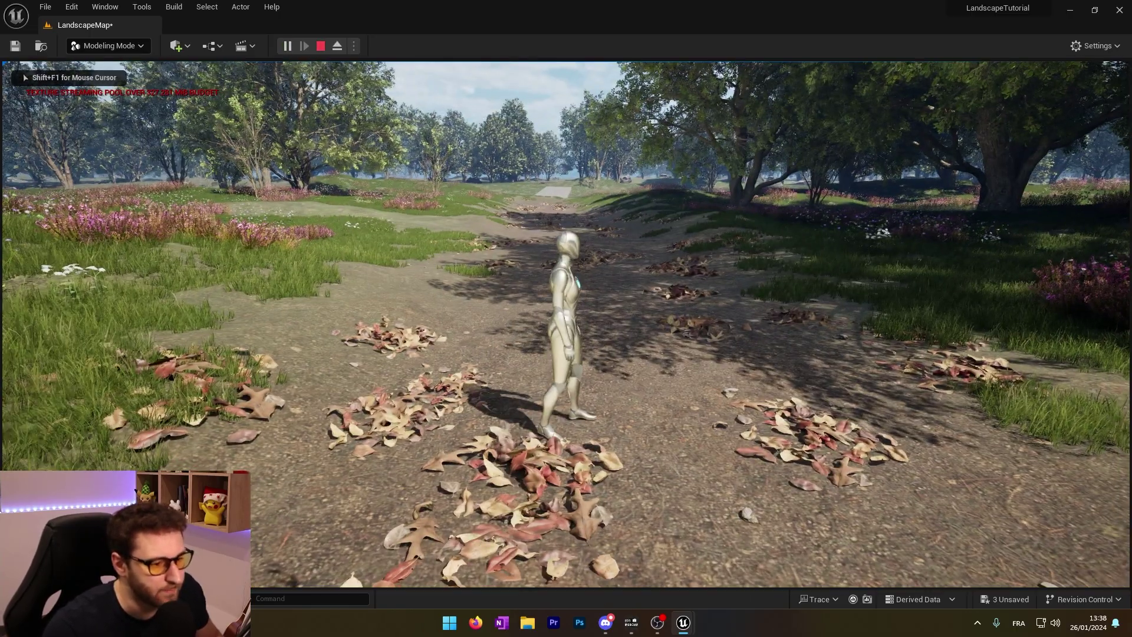
key(w)
key(d)
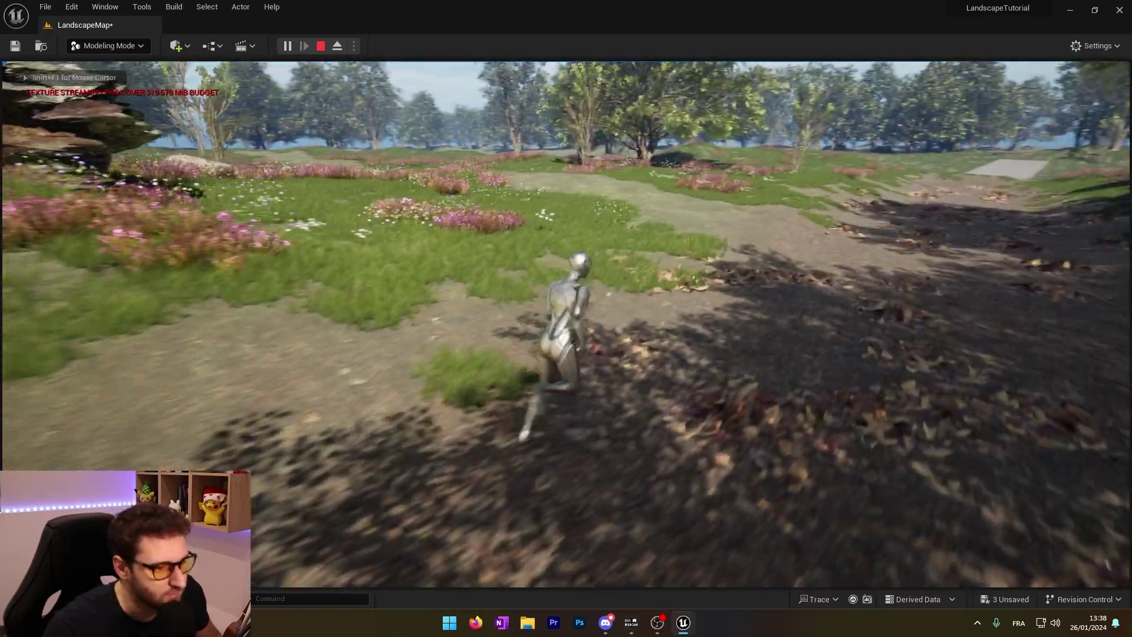
key(w)
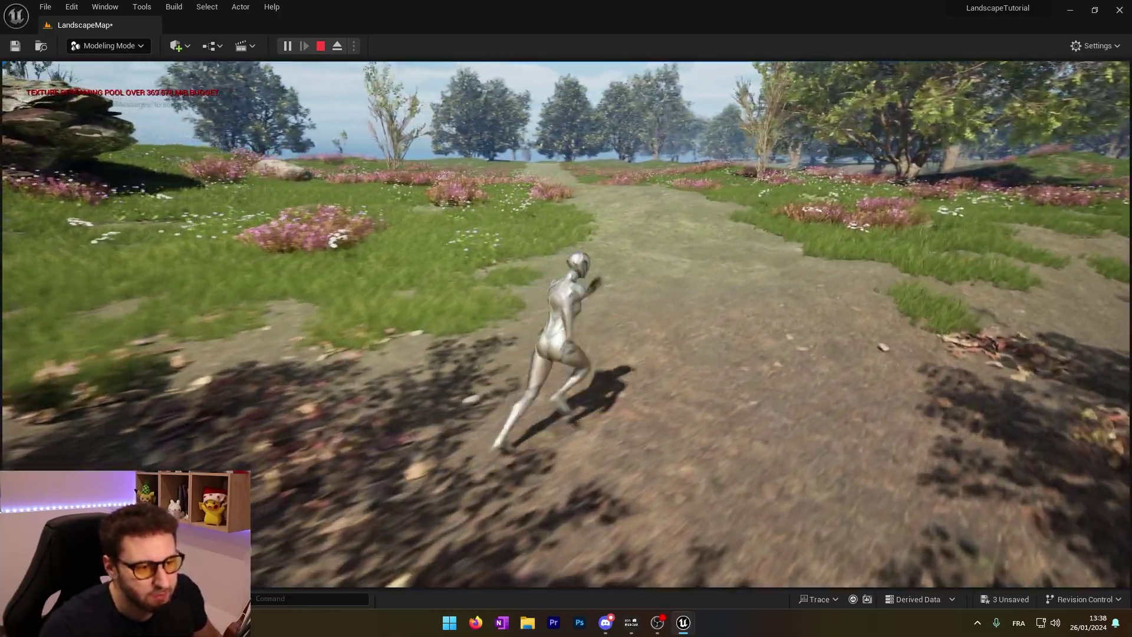
key(w)
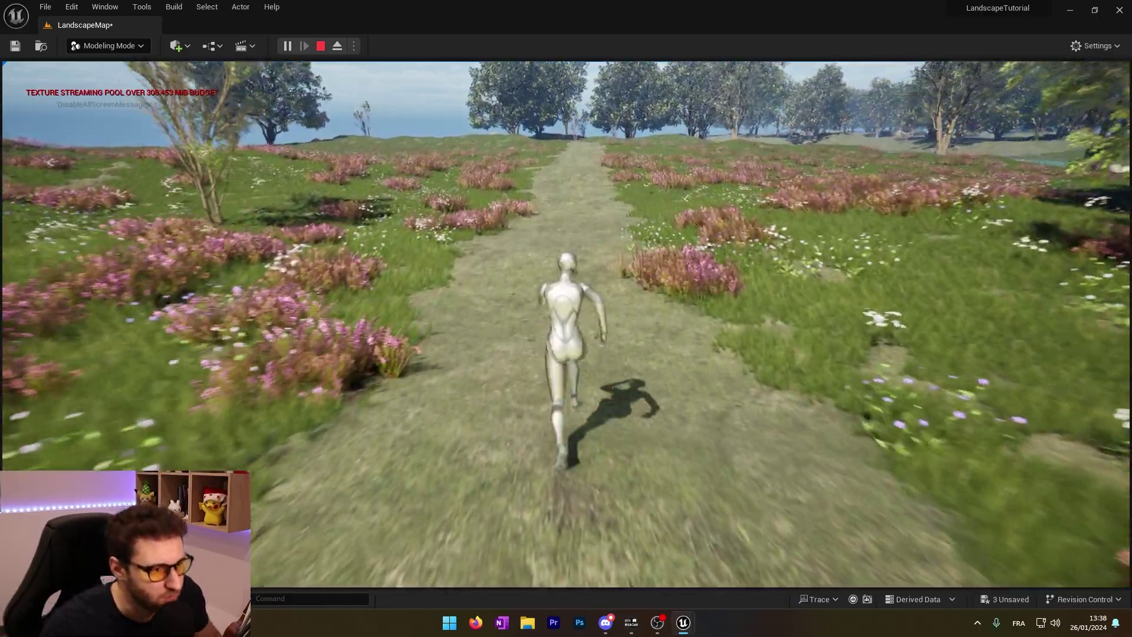
key(d)
key(w)
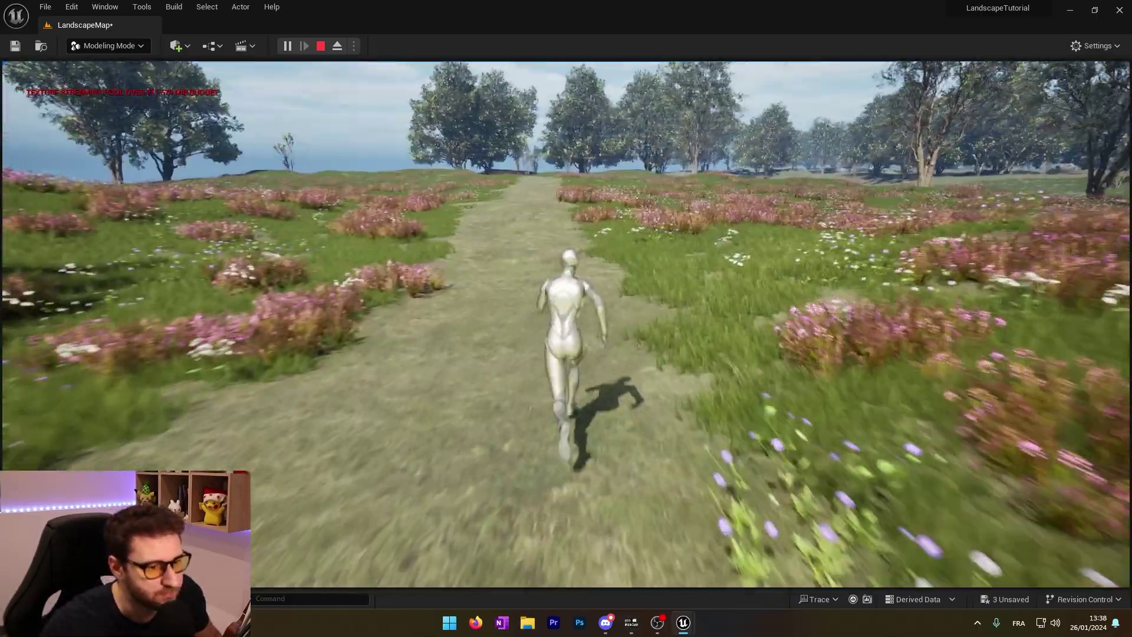
key(space)
key(w)
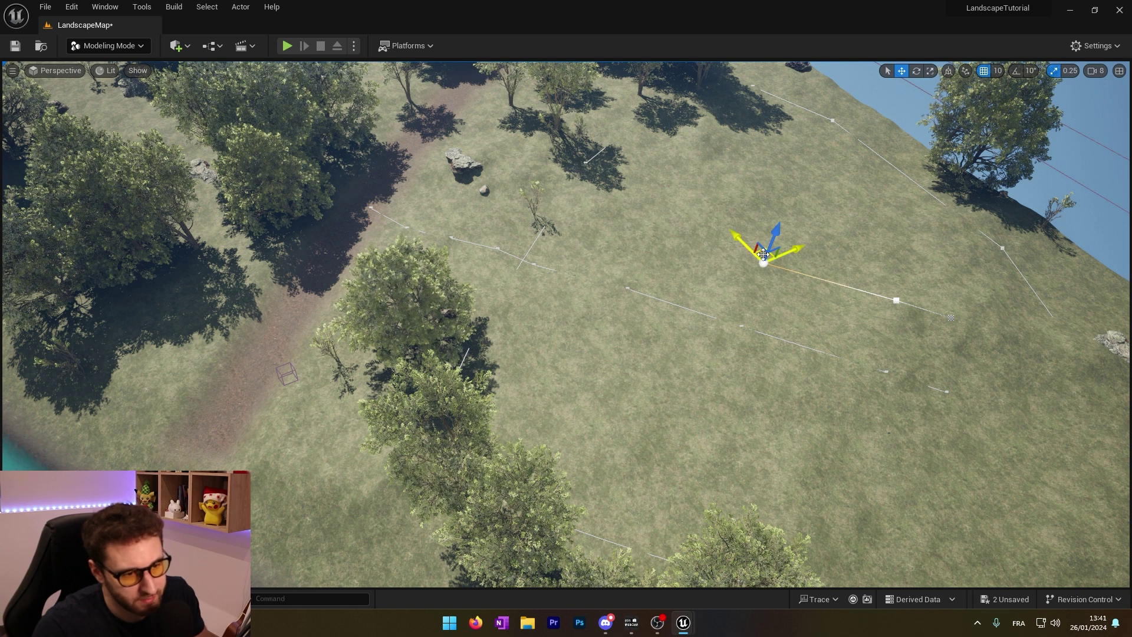
Move the selected road spline point across the meadow to reroute the path, and end the play test
drag(763, 254, 729, 339)
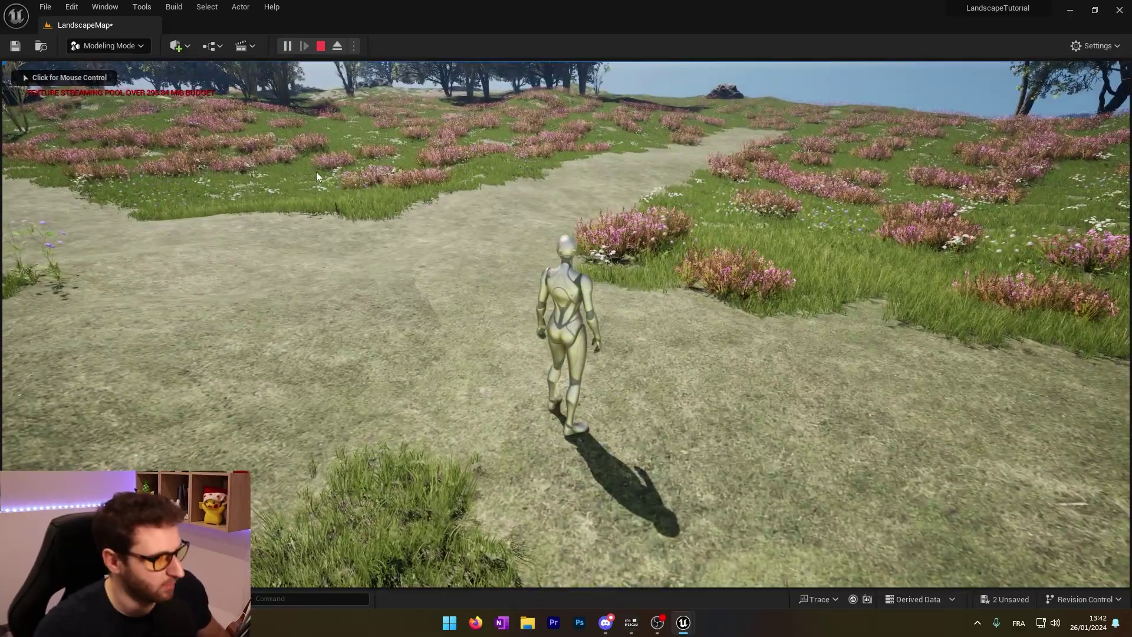
click(321, 46)
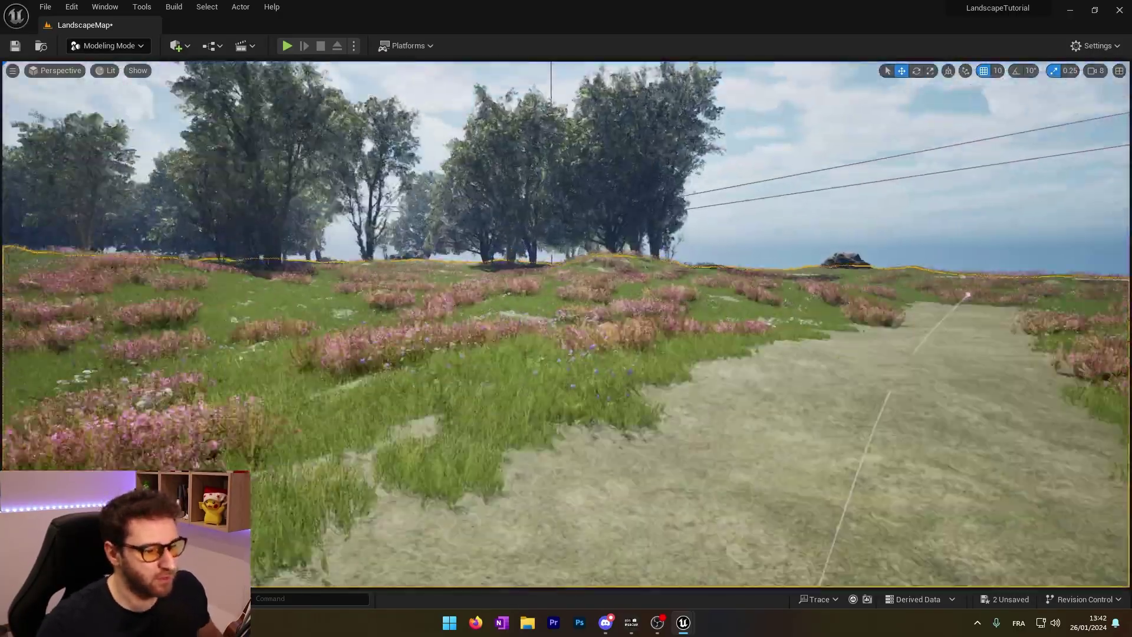
right_drag(566, 324, 625, 368)
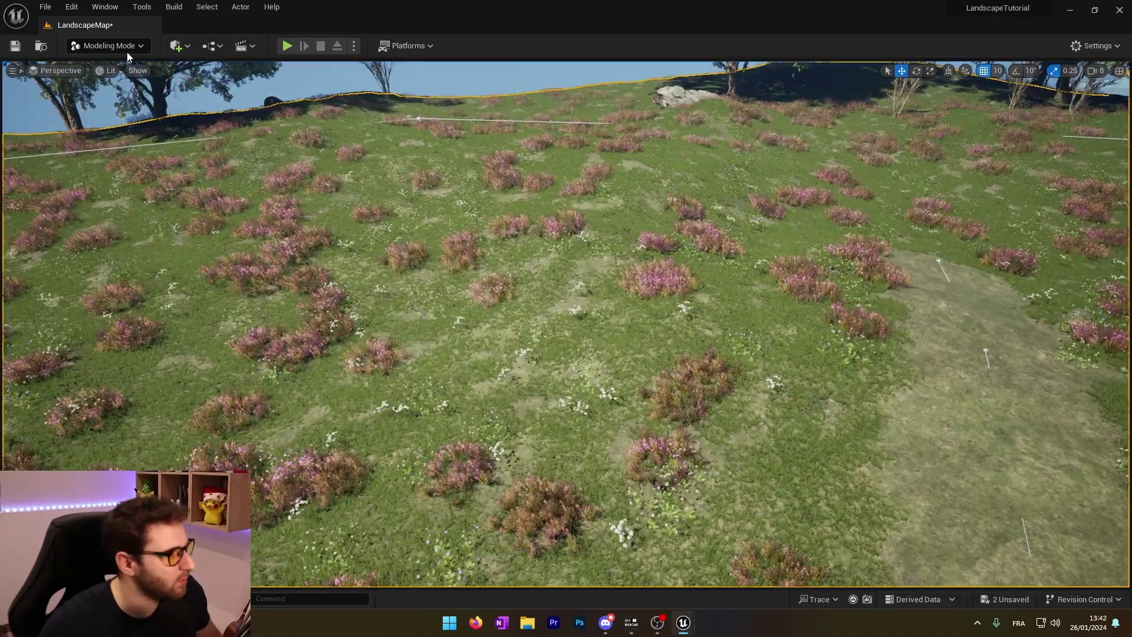
Switch the level editor to Modeling mode for blocking out a house with the Cube Grid tool
click(137, 51)
click(112, 114)
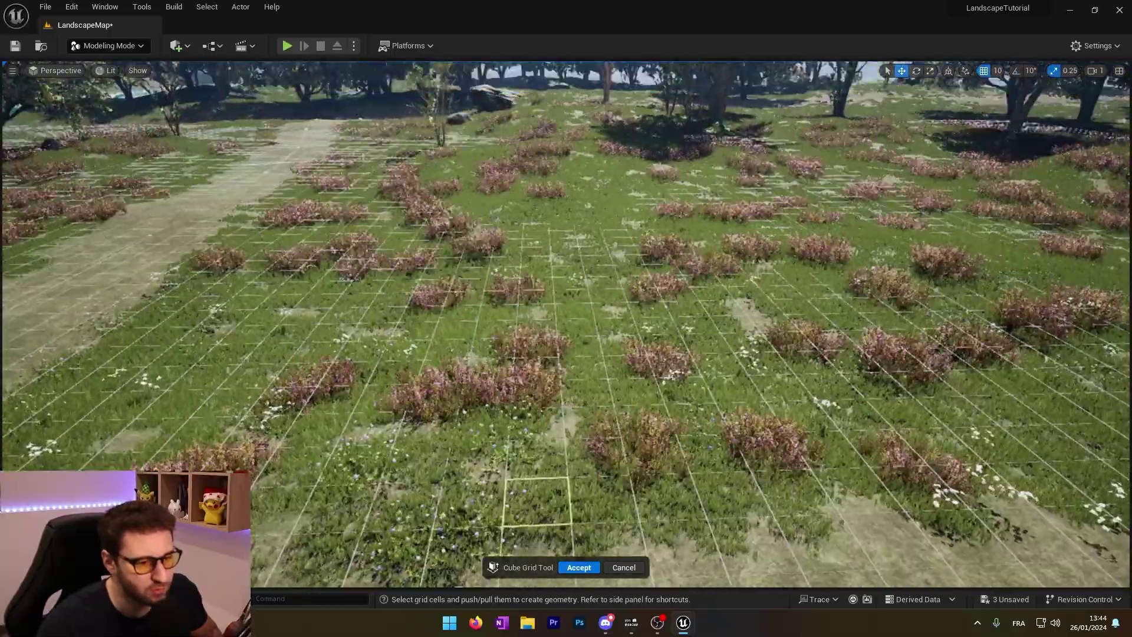
right_drag(549, 337, 537, 357)
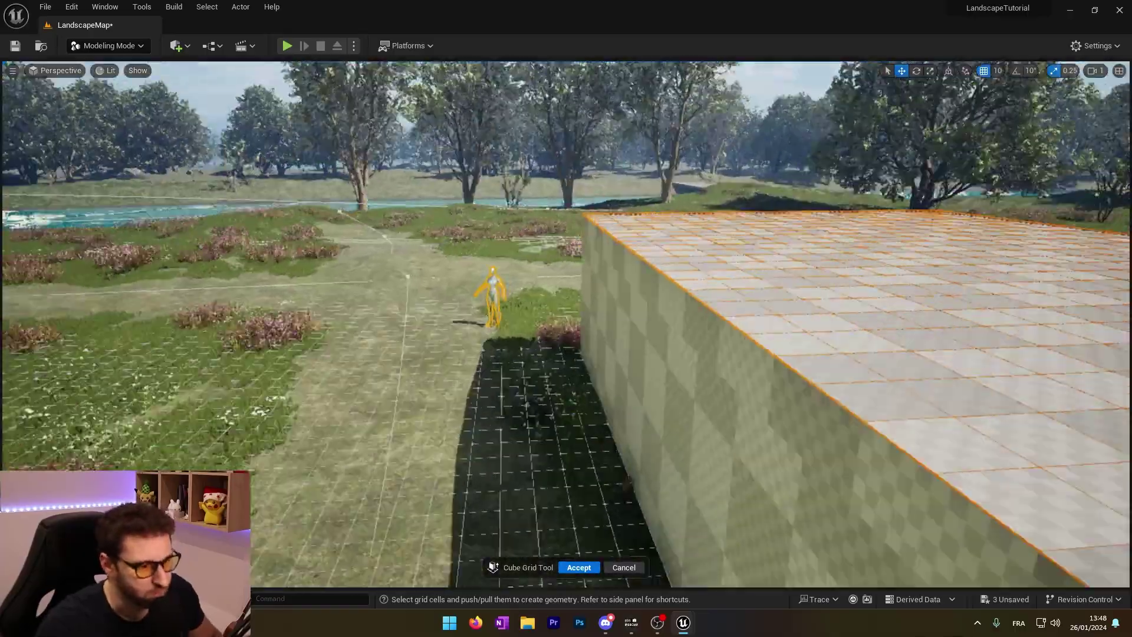
Raise a one-cell-wide wall five steps high along the short edge of the block nearest the road
right_drag(443, 261, 679, 261)
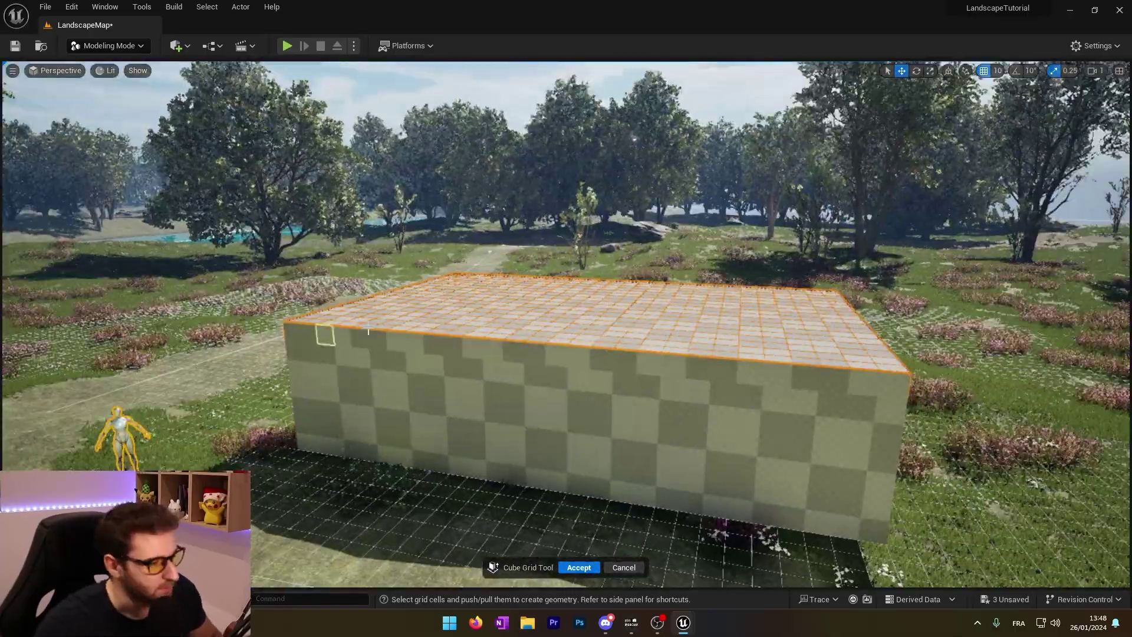
right_drag(343, 299, 413, 413)
drag(392, 143, 384, 390)
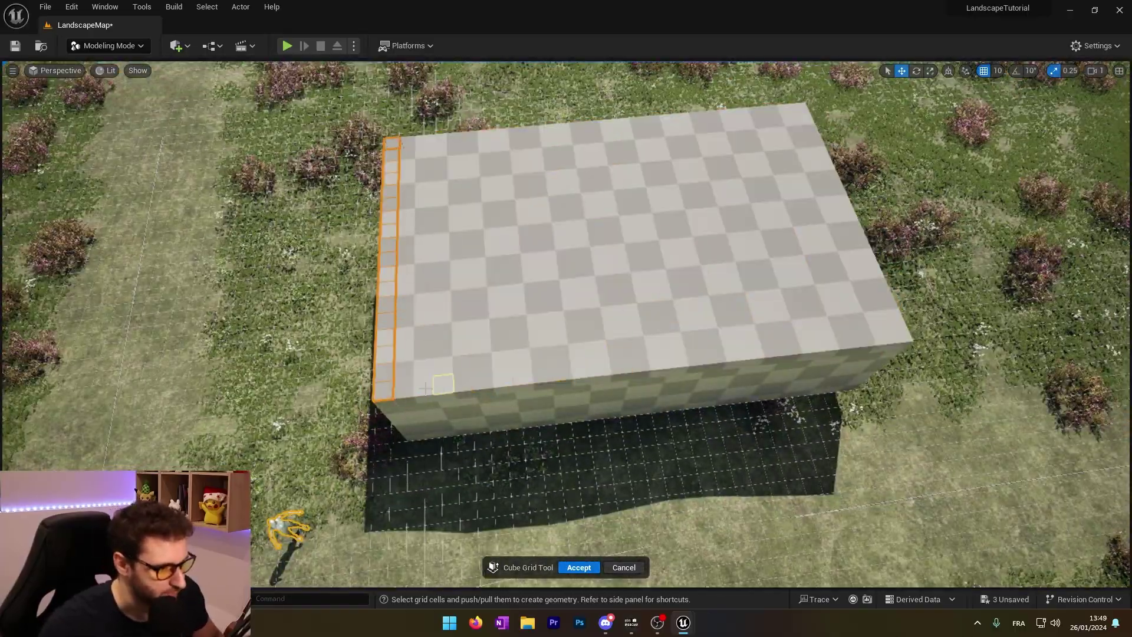
key(e)
key(e)
key(e)
key(e)
alt+drag(401, 144, 271, 89)
key(e)
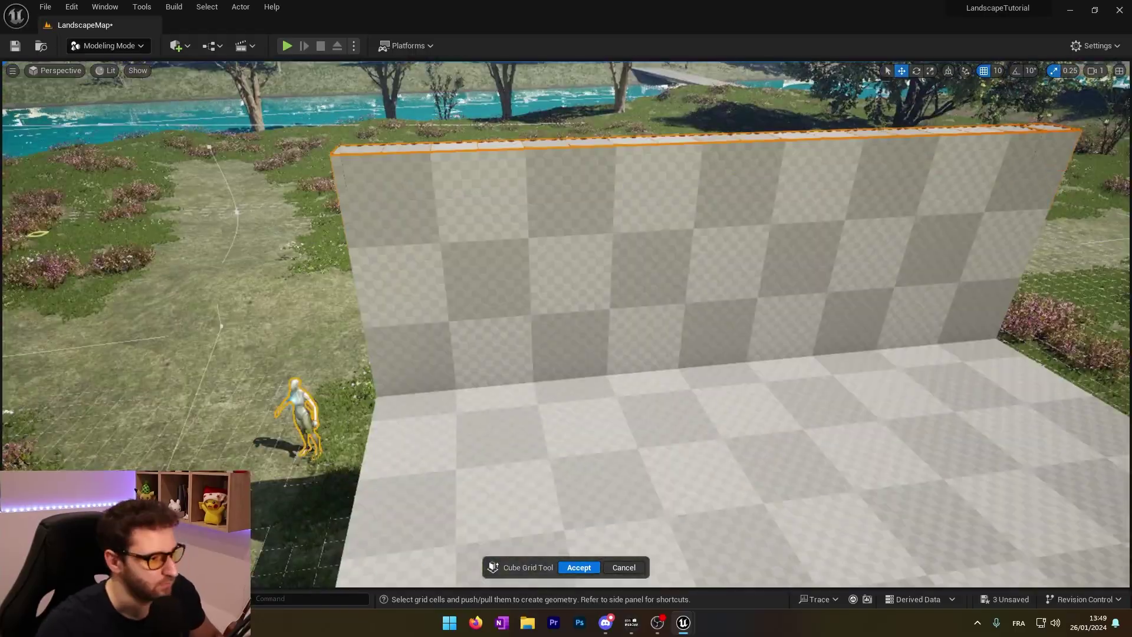
Pull up a second one-cell-wide wall along the adjoining long edge of the block, five steps high
alt+drag(401, 144, 501, 151)
right_drag(404, 364, 420, 383)
drag(404, 364, 1079, 404)
key(e)
key(e)
key(e)
key(e)
key(e)
Extrude the remaining short edge's row of cells five steps up as the third wall
right_drag(1079, 405, 826, 436)
drag(348, 413, 669, 471)
key(e)
key(e)
key(e)
key(e)
key(e)
Close the enclosure by extruding the cell row along the last open long edge five steps up
right_drag(669, 471, 413, 466)
drag(245, 450, 744, 305)
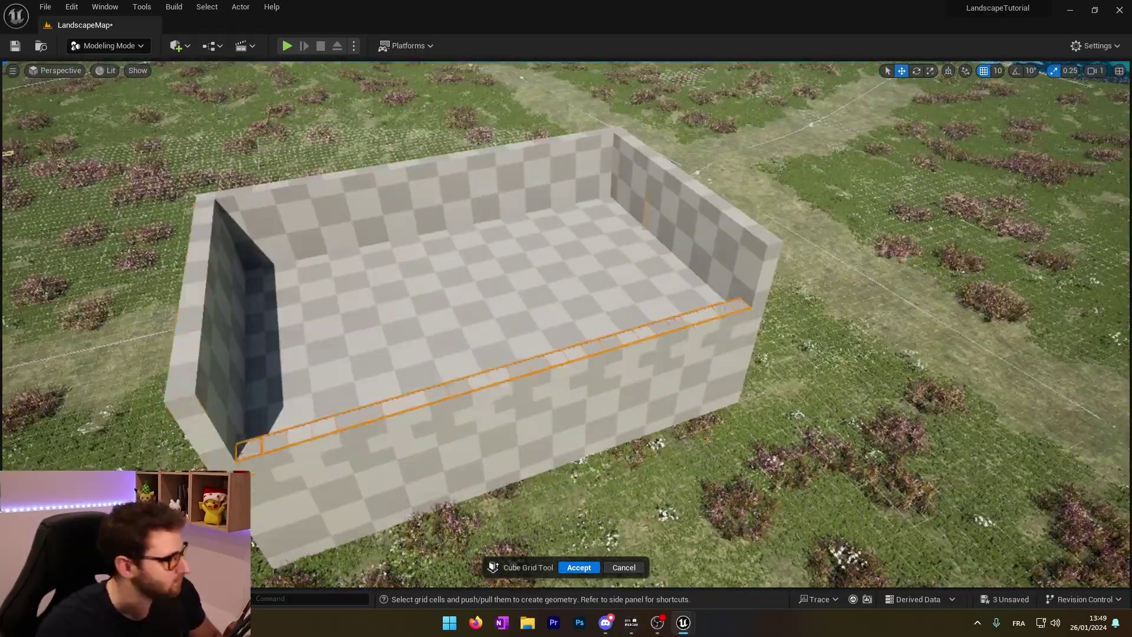
key(e)
key(e)
key(e)
key(e)
key(e)
Cover the walls with a flat roof by selecting the top cells corner to corner and extruding one step
click(616, 129)
drag(613, 131, 184, 386)
key(e)
Cut a doorway in the front wall by selecting cells three wide and five high and pushing them in two steps
mouse_move(448, 316)
alt+mouse_down()
mouse_move(649, 260)
mouse_move(767, 318)
mouse_move(737, 259)
alt+mouse_up()
right_drag(482, 323, 508, 296)
key(s)
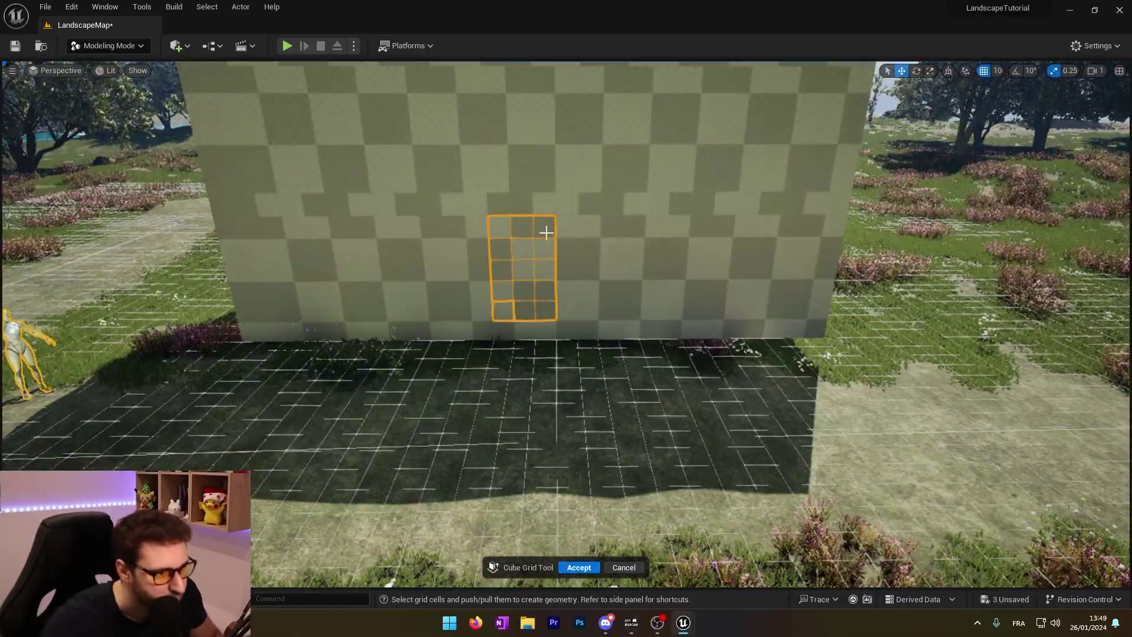
key(q)
key(q)
Play-test the level to check the house and doorway against the character's size, then end the session
key(w)
mouse_move(657, 297)
right_down()
mouse_move(590, 283)
mouse_move(767, 295)
mouse_move(531, 300)
mouse_move(657, 297)
right_up()
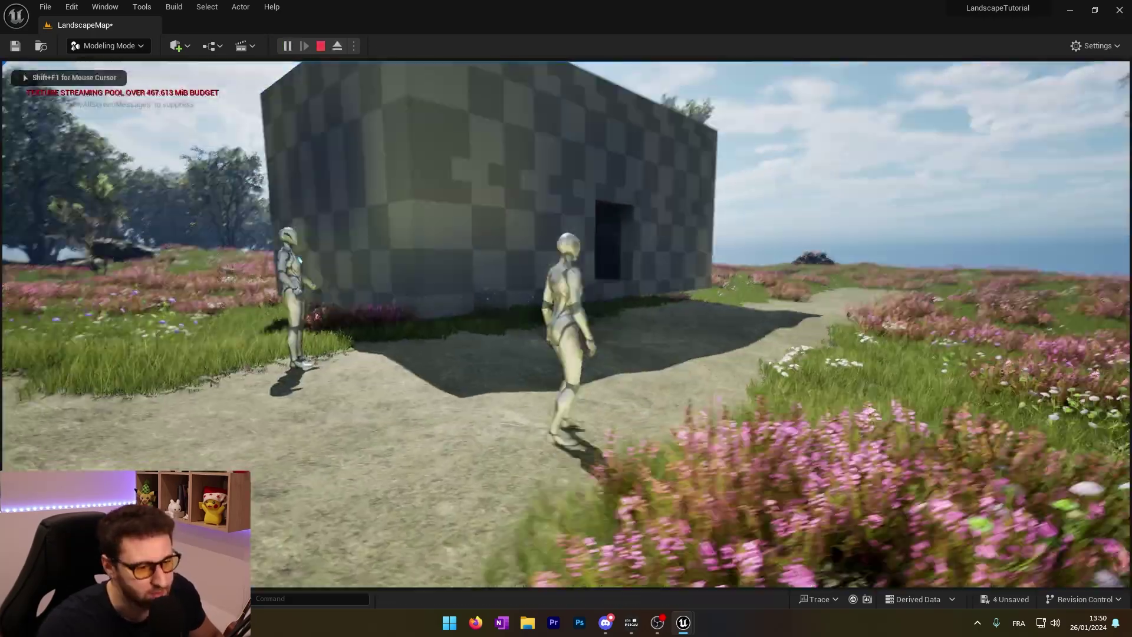
key(w)
key(shift+F1)
click(320, 46)
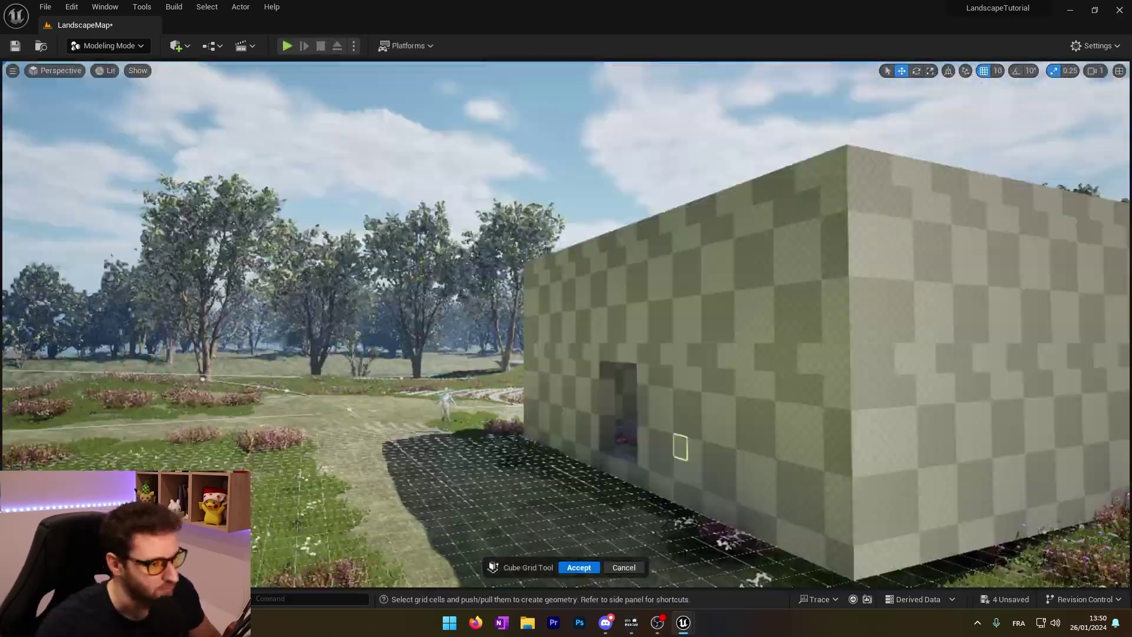
Push two window openings two steps deep into the front wall, one on each side of the doorway
right_drag(680, 447, 978, 435)
drag(401, 290, 495, 380)
key(q)
key(q)
right_drag(495, 380, 619, 380)
drag(560, 321, 657, 408)
key(q)
key(q)
Push a wide rectangular group of cells one step into the house wall for a window
right_drag(656, 408, 560, 409)
drag(375, 305, 656, 424)
key(q)
Select a large rectangular area of cells on the house and push it in three steps
right_drag(384, 403, 412, 339)
drag(699, 341, 71, 112)
right_drag(566, 318, 531, 354)
key(q)
right_drag(566, 318, 625, 283)
key(q)
key(q)
Push another wide window opening one step into the next wall of the house
right_drag(874, 317, 468, 288)
drag(460, 295, 755, 383)
key(q)
Carve window-sized openings into the remaining wall and accept the Cube Grid geometry
right_drag(284, 277, 448, 283)
drag(367, 244, 453, 346)
right_drag(452, 347, 566, 345)
drag(637, 255, 538, 336)
right_drag(538, 336, 638, 308)
key(e)
key(q)
key(q)
key(e)
click(579, 567)
Play-test the level and walk through the house to inspect its interior, doorway and windows
right_drag(712, 321, 712, 320)
click(286, 46)
key(w)
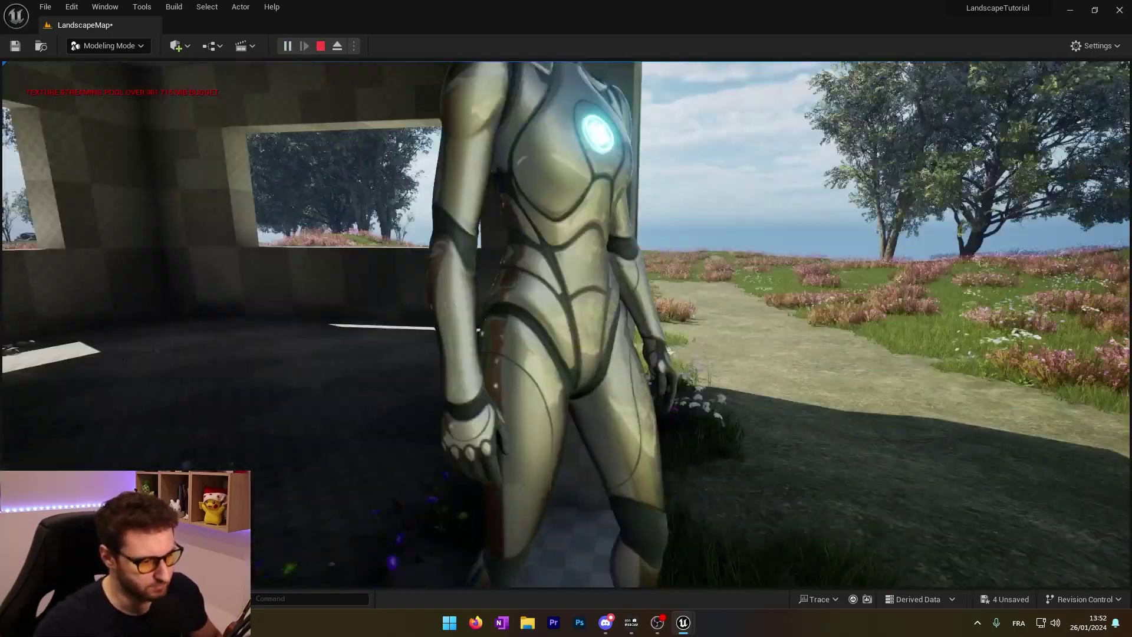
key(w)
key(s)
key(Escape)
Adjust the threshold cells at the base of the doorway and accept the Cube Grid geometry
right_drag(655, 270, 655, 270)
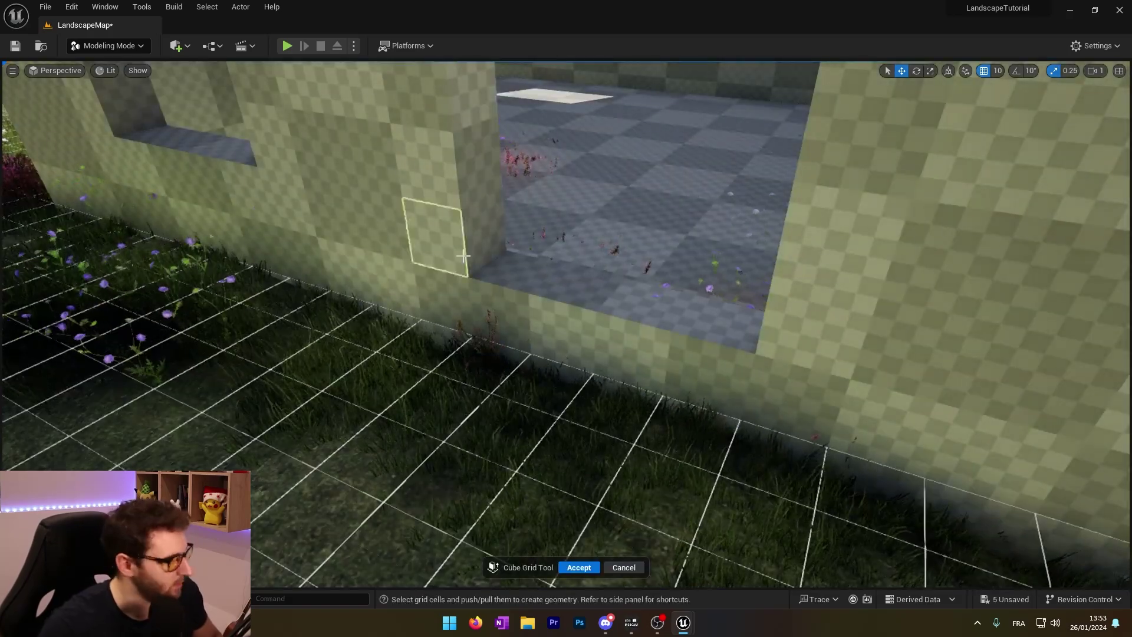
right_drag(566, 323, 649, 436)
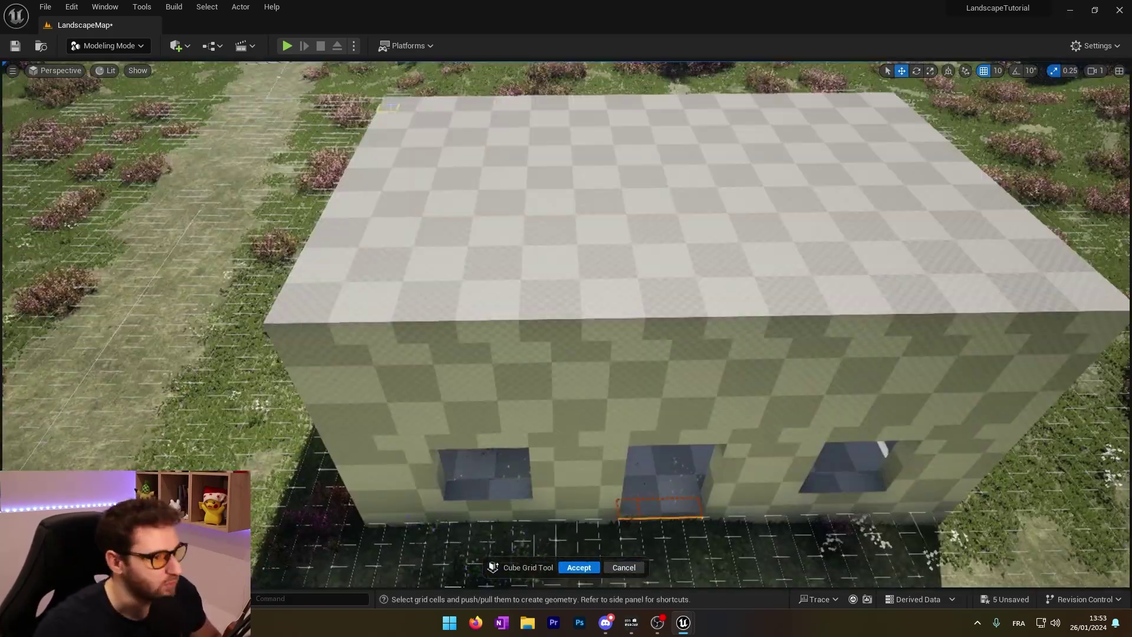
key(z)
right_drag(648, 436, 529, 402)
right_drag(531, 185, 331, 330)
right_drag(407, 331, 22, 90)
click(580, 568)
Try to raise a one-cell strip along one edge of the flat roof
click(439, 343)
key(e)
key(ctrl+z)
key(ctrl+z)
key(ctrl+z)
click(443, 330)
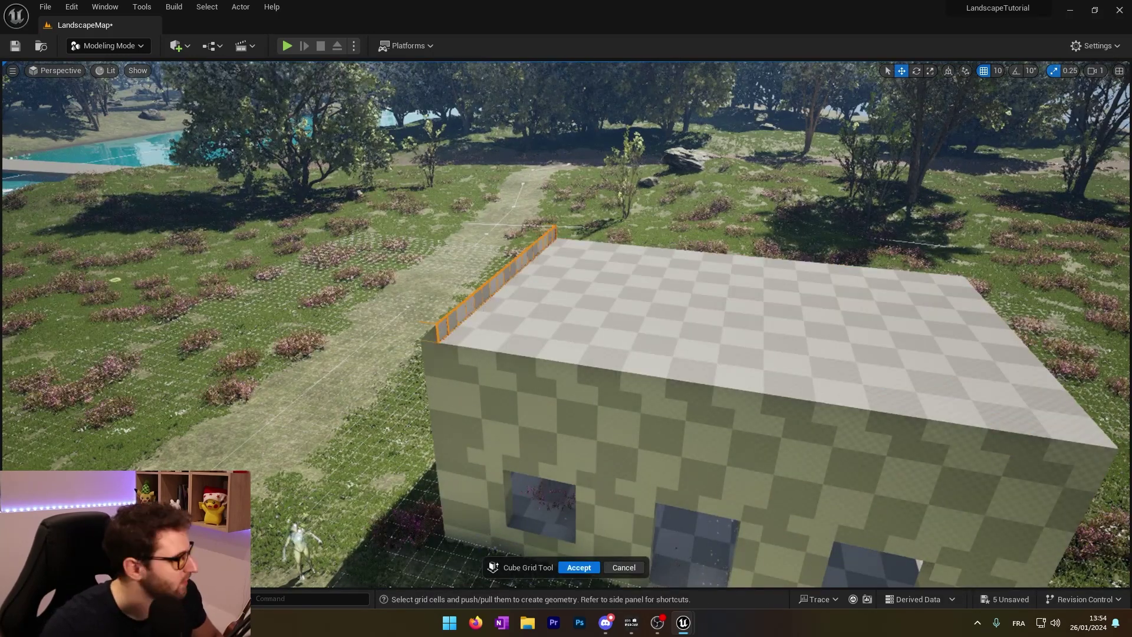
key(ctrl+z)
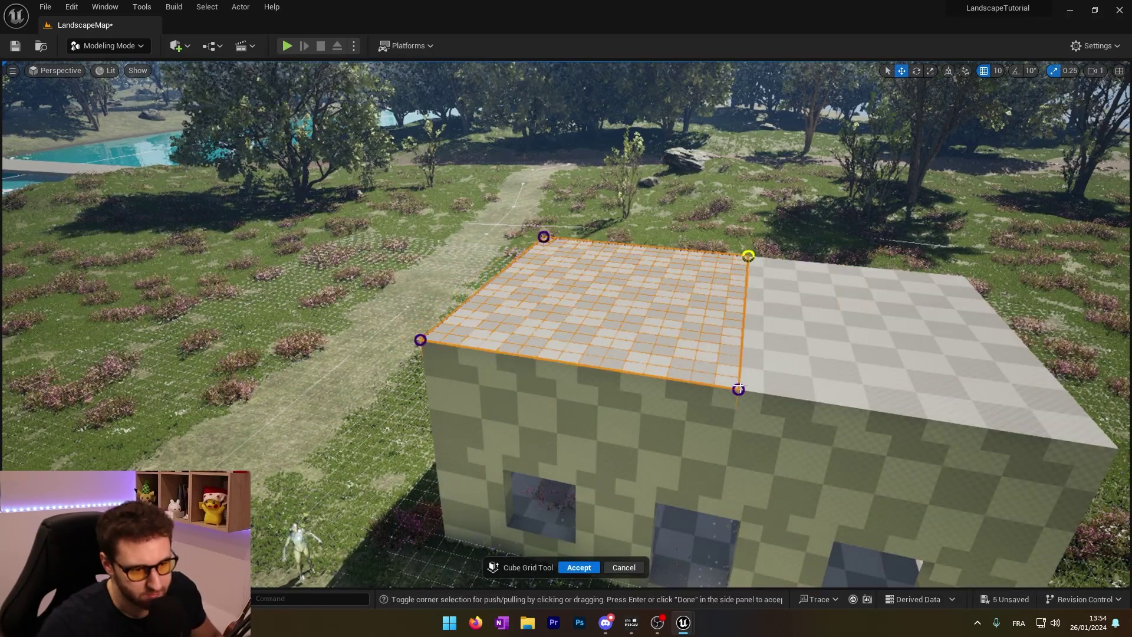
Slope the first half of the flat roof by raising its two corners along the centre line in corner mode
key(e)
right_drag(744, 218, 613, 242)
key(ctrl+z)
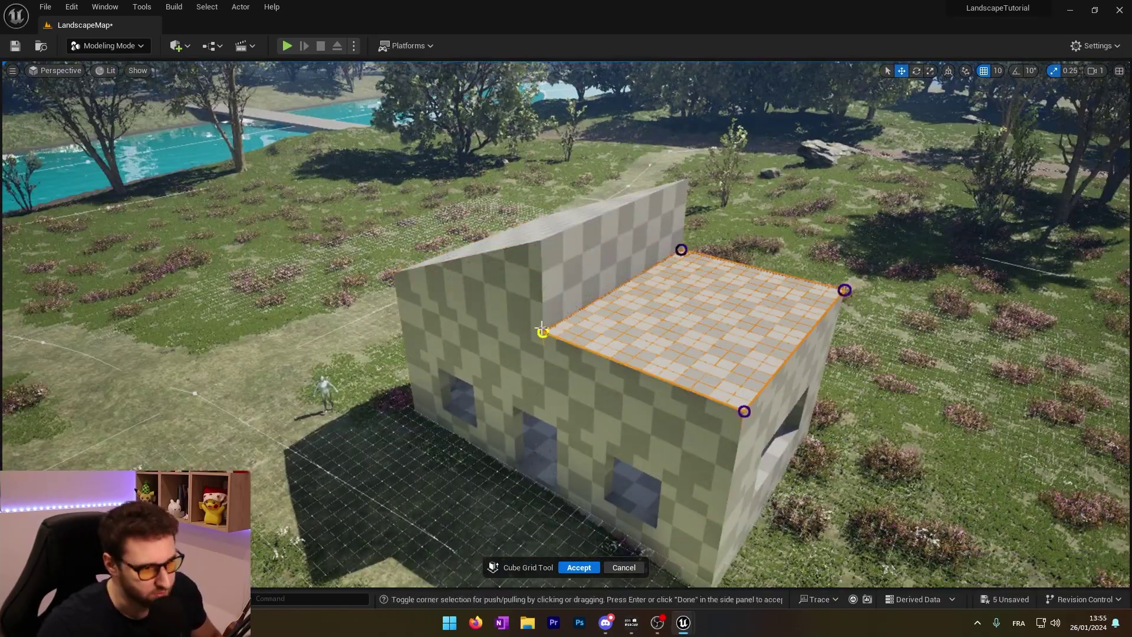
Raise the centre-line corners of the second roof half to complete the gable
right_drag(708, 158, 436, 310)
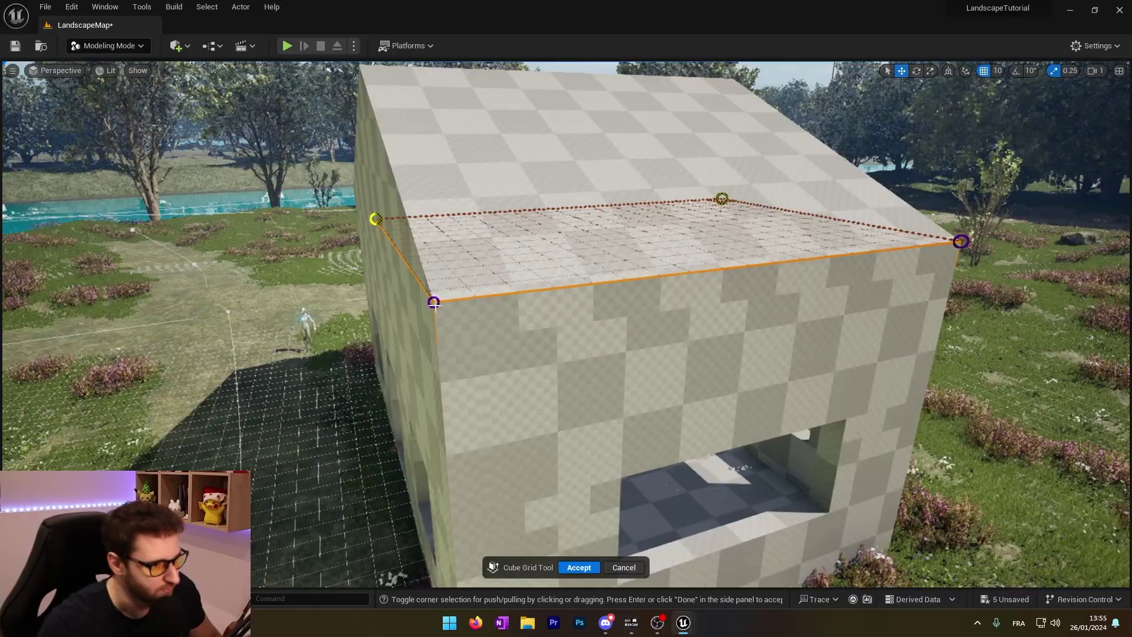
mouse_move(566, 319)
right_down()
mouse_move(666, 330)
mouse_move(554, 318)
mouse_move(531, 295)
mouse_move(484, 313)
right_up()
key(z)
Choose the corners of the cells at one roof edge to shape a sloped overhang, and finish corner mode
click(666, 137)
click(664, 160)
click(445, 355)
click(551, 243)
mouse_move(551, 243)
right_down()
mouse_move(436, 260)
mouse_move(448, 294)
mouse_move(566, 318)
mouse_move(548, 300)
right_up()
key(Return)
Shape a matching sloped overhang along the opposite roof edge and select the finished house
click(540, 311)
drag(545, 312, 804, 265)
key(z)
click(533, 331)
right_drag(533, 331, 460, 280)
click(460, 279)
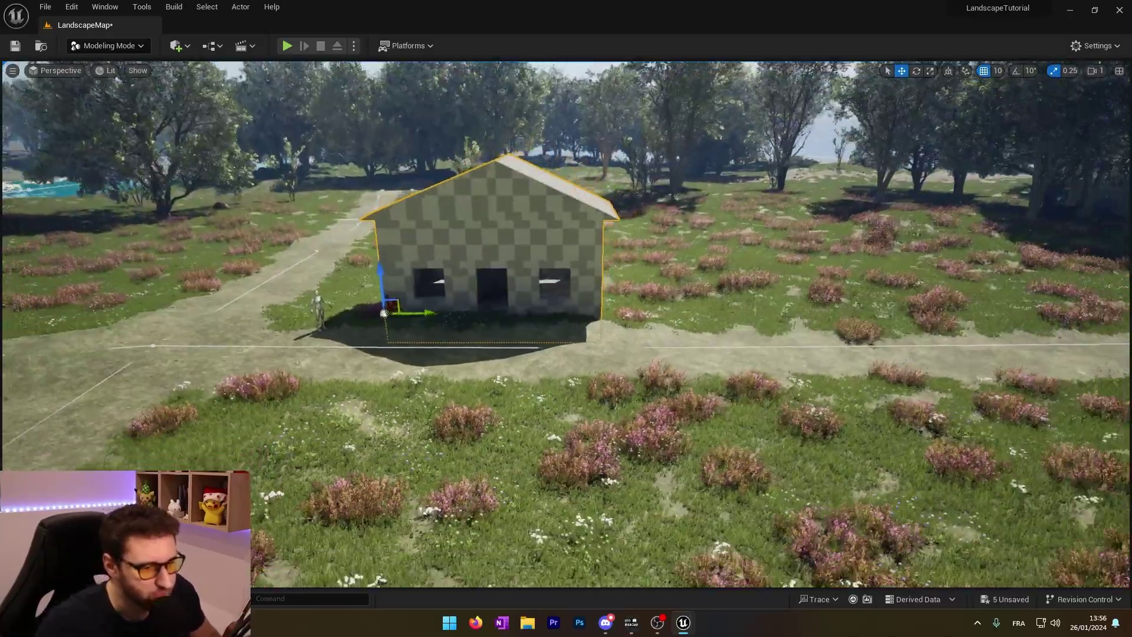
Locate the house's generated CubeGridToolOutput static mesh in the user subfolder of Maps/_GENERATED
right_drag(566, 325, 437, 304)
key(f)
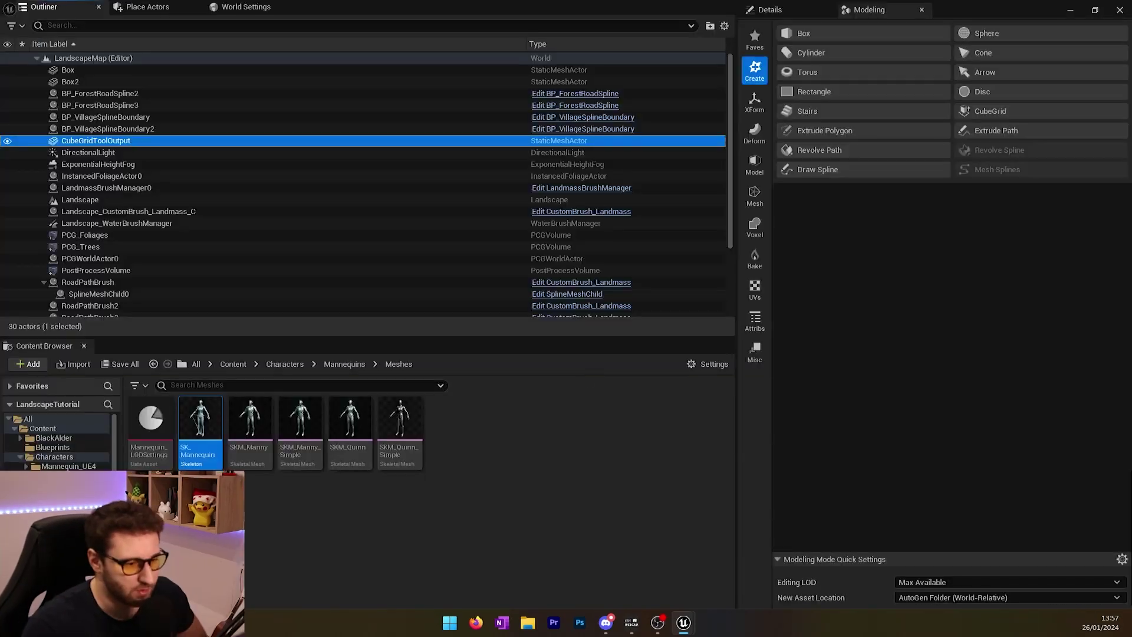
click(50, 507)
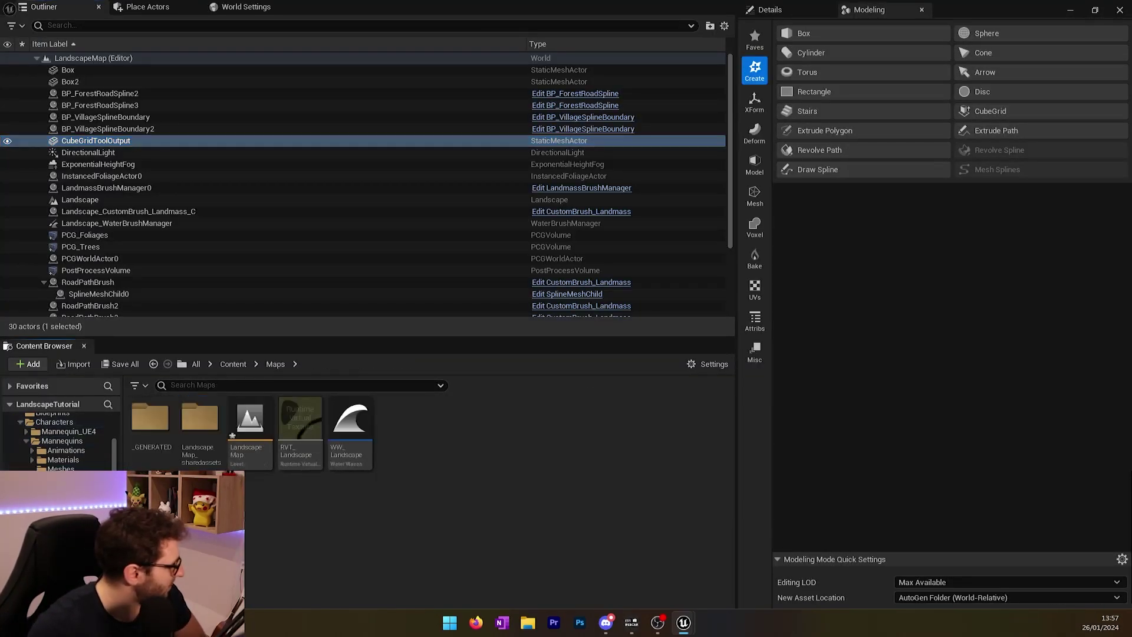
double_click(156, 434)
click(164, 439)
double_click(164, 439)
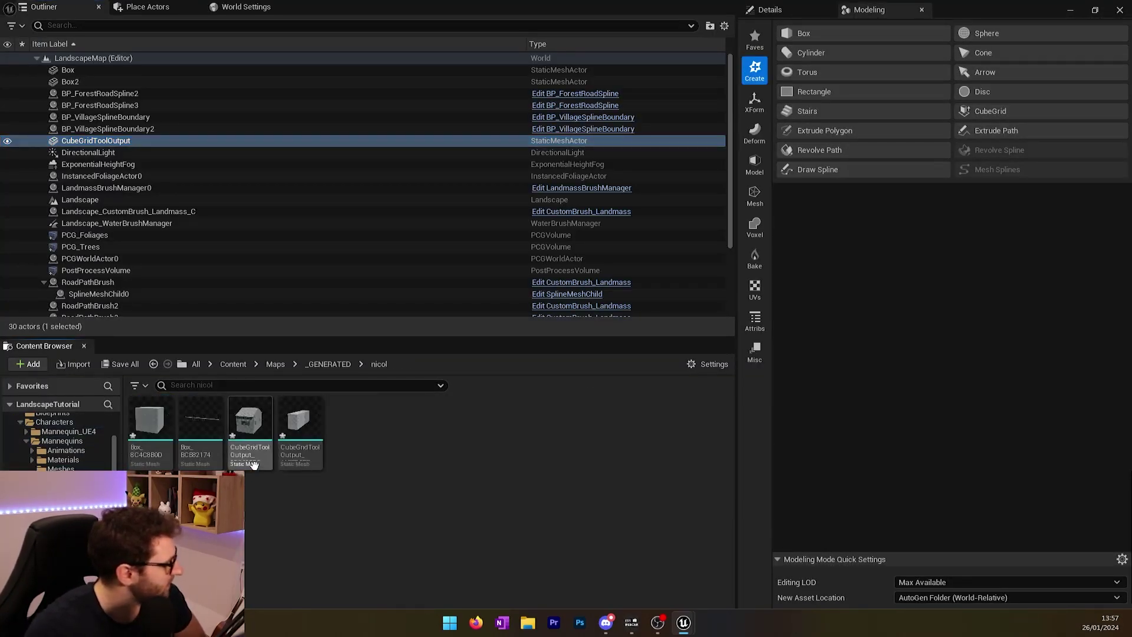
drag(260, 429, 1131, 348)
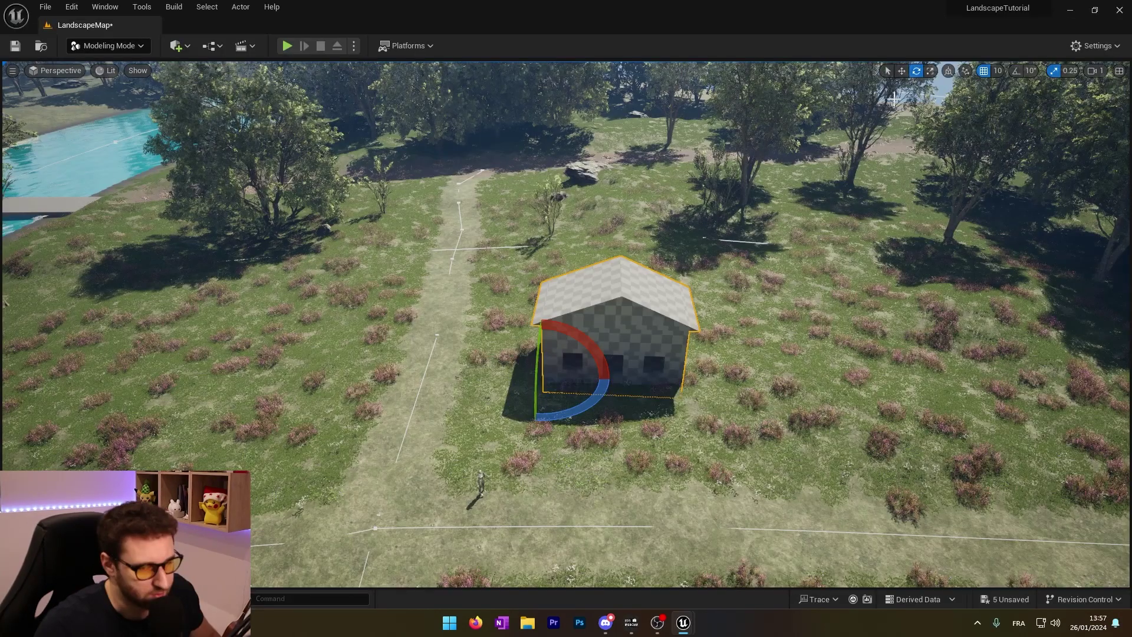
Move the house's pivot to the bottom of its bounding box with Edit Pivot and accept the change
click(902, 71)
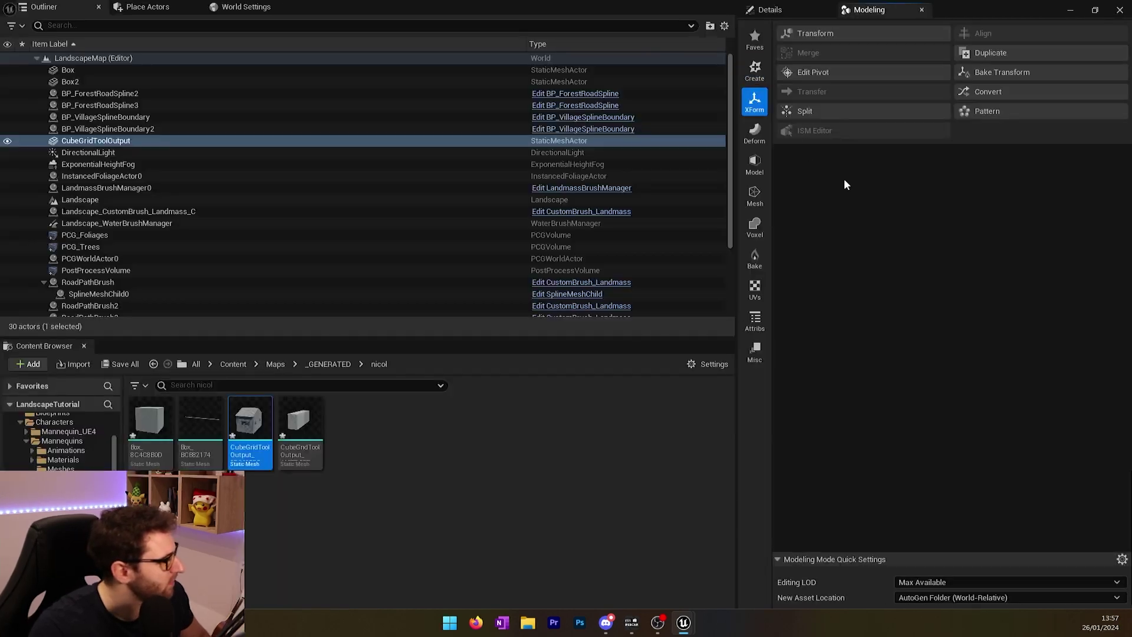
click(805, 72)
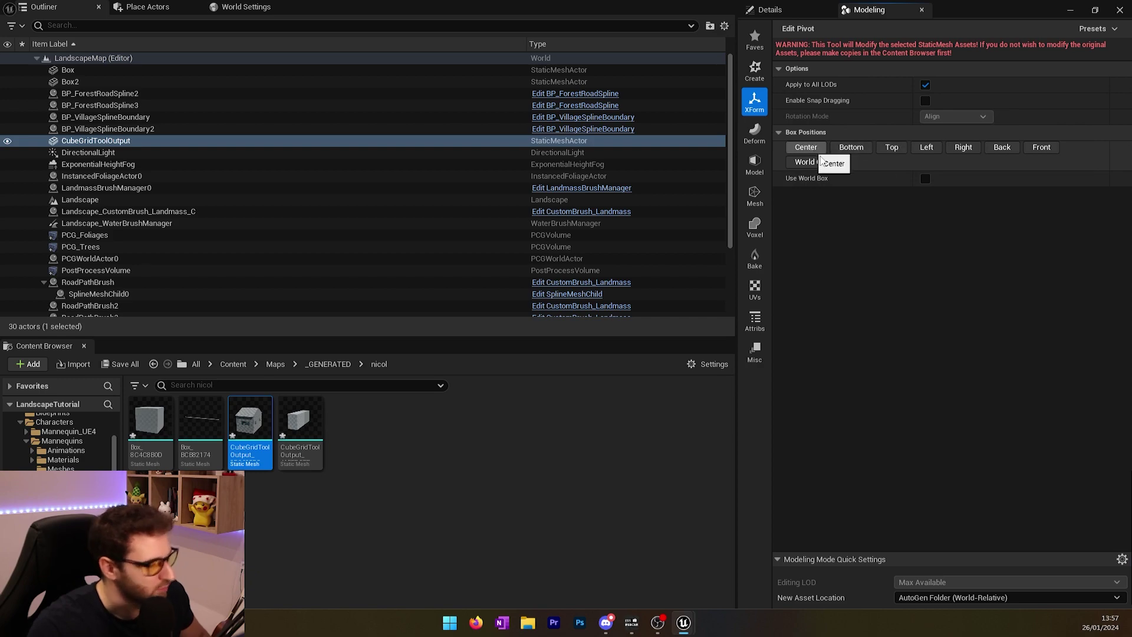
click(849, 148)
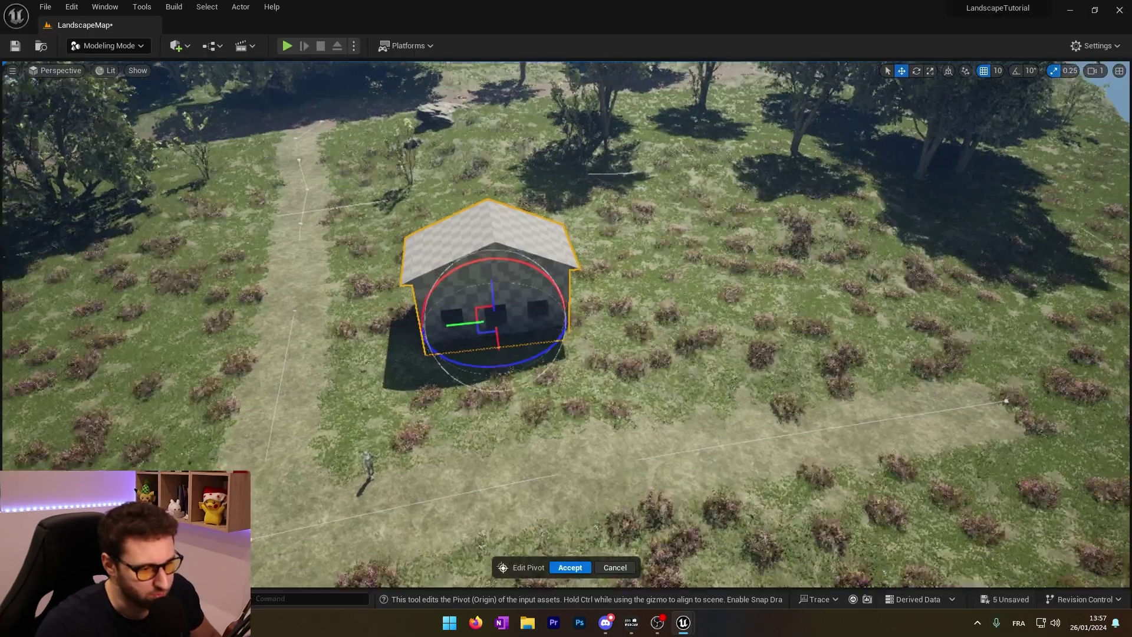
scroll(566, 324, up, 5)
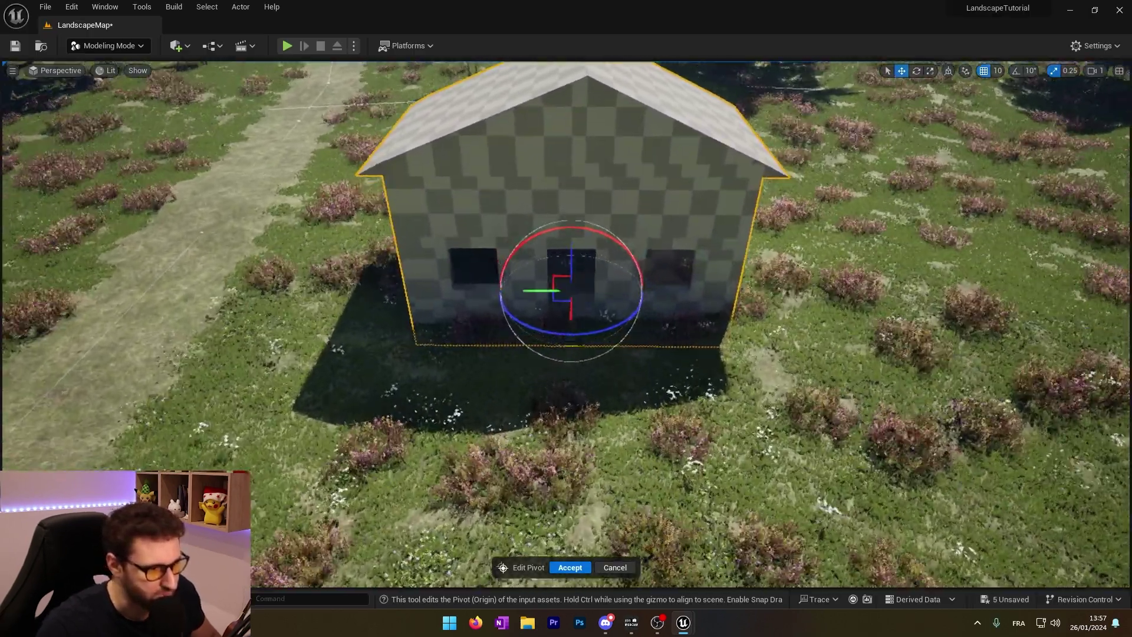
key(w)
right_drag(458, 546, 458, 503)
key(s)
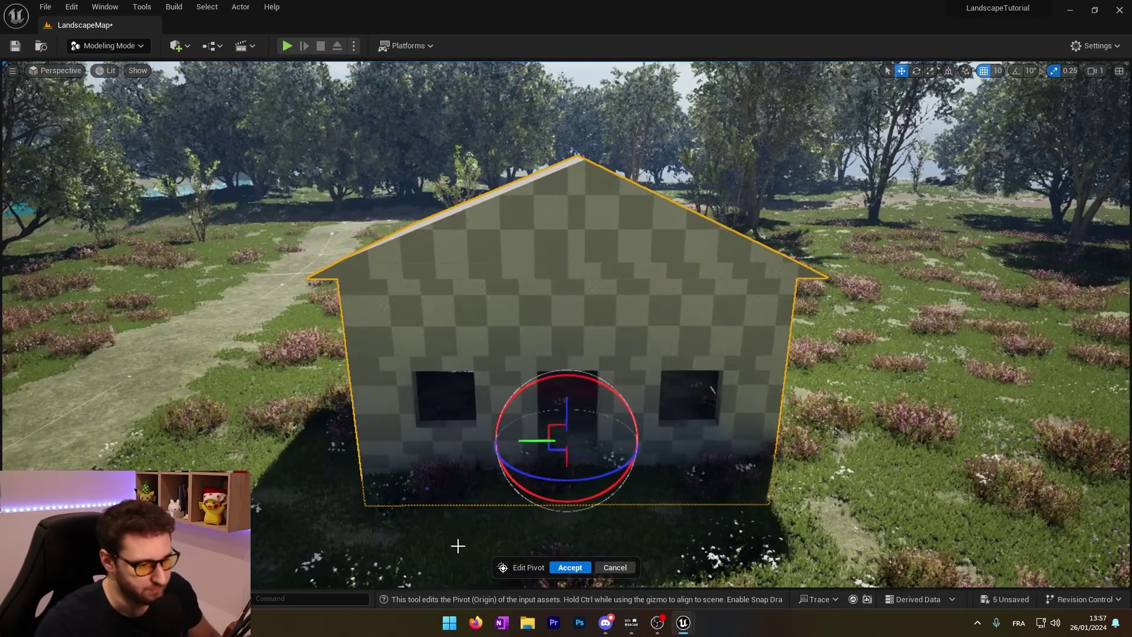
click(570, 568)
scroll(560, 349, down, 3)
drag(560, 349, 561, 362)
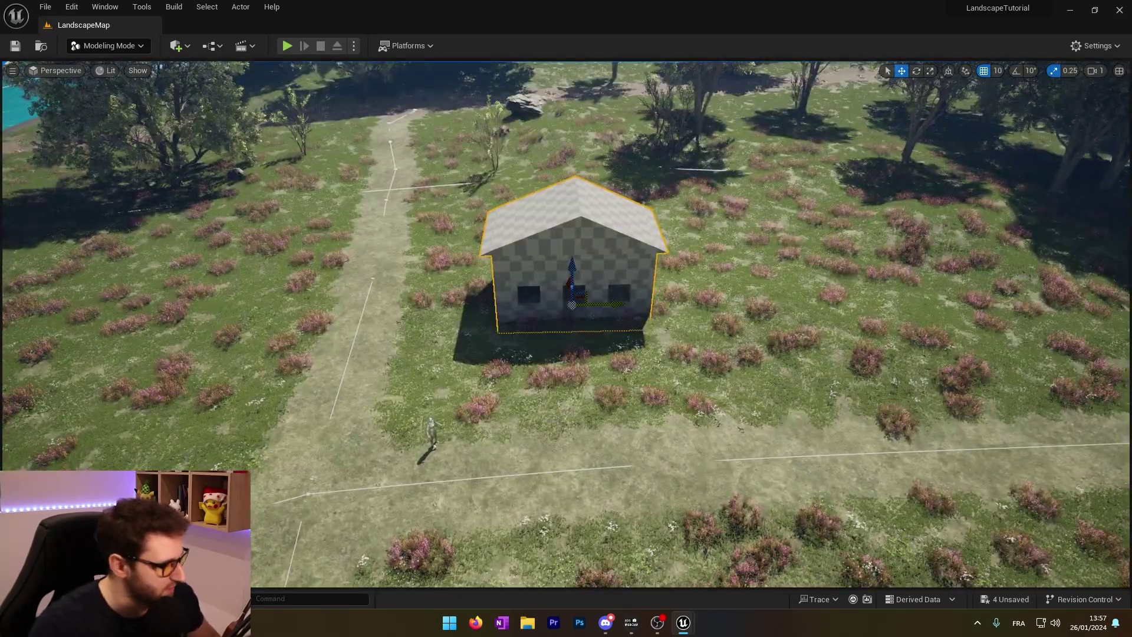
Create a PCG graph named PCG_Village in the PCG content folder and open it for editing
key(ctrl+space)
right_click(335, 470)
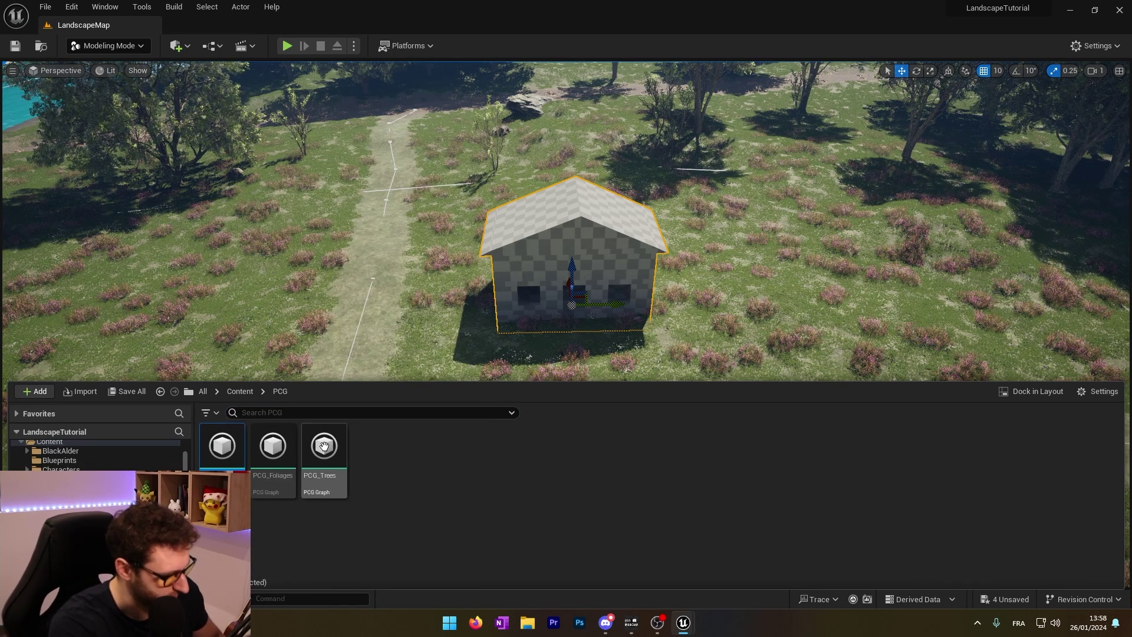
double_click(222, 446)
Add a Get Spline Data node below the Input node of the village graph
right_click(352, 288)
text(get p)
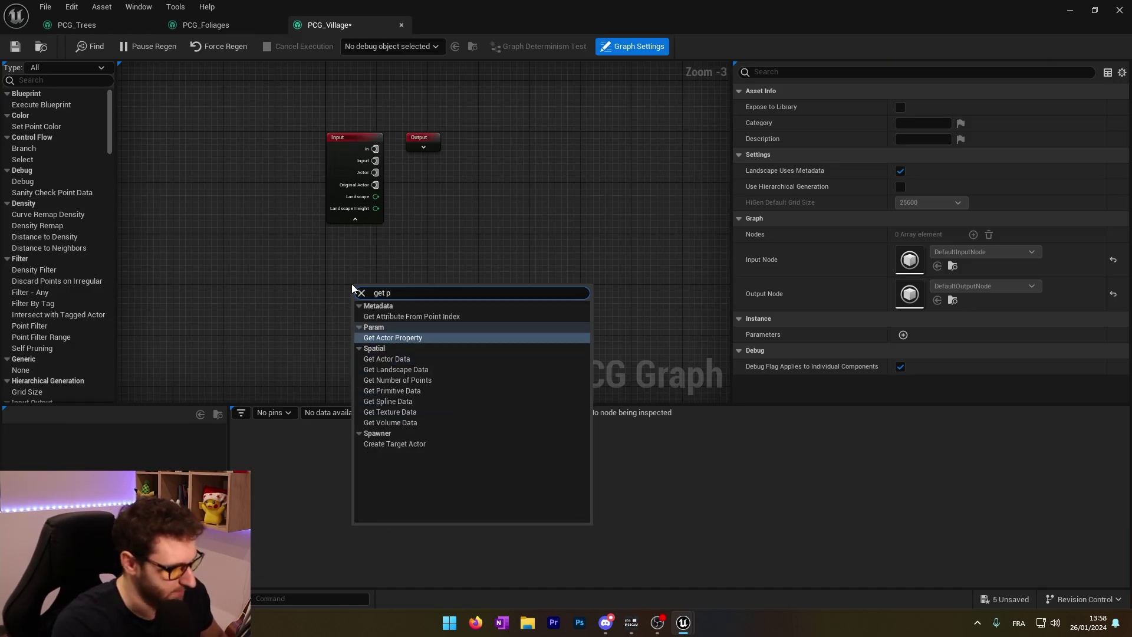
text(lin)
key(Return)
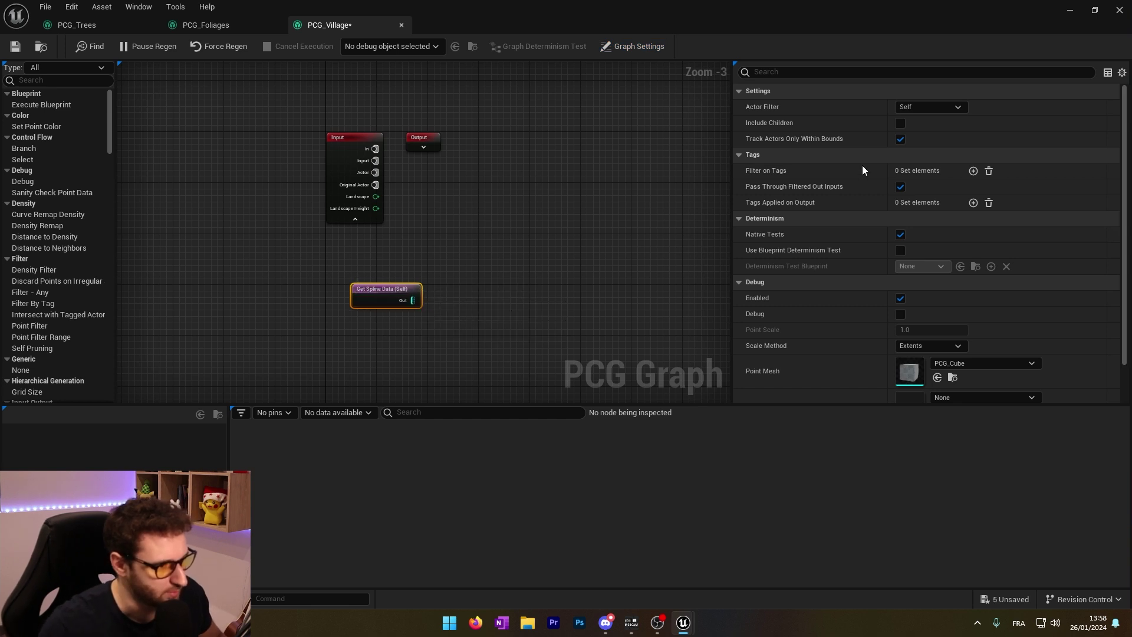
Set Get Spline Data to filter All World Actors by class BP_VillageSplineBoundary and enable Select Multiple
click(934, 108)
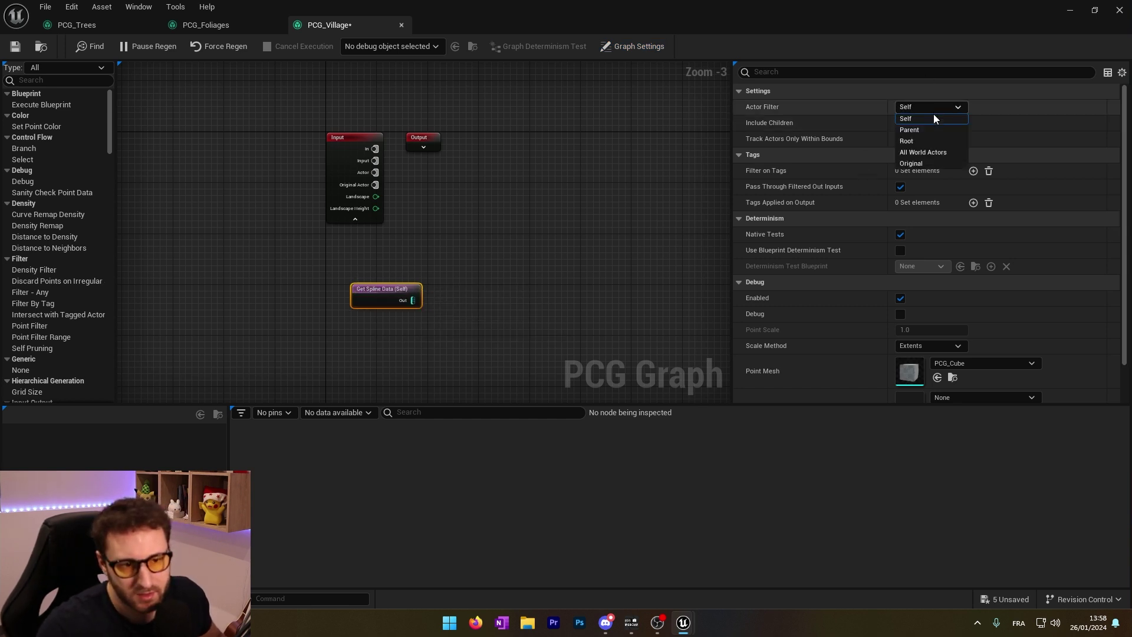
click(928, 152)
click(930, 140)
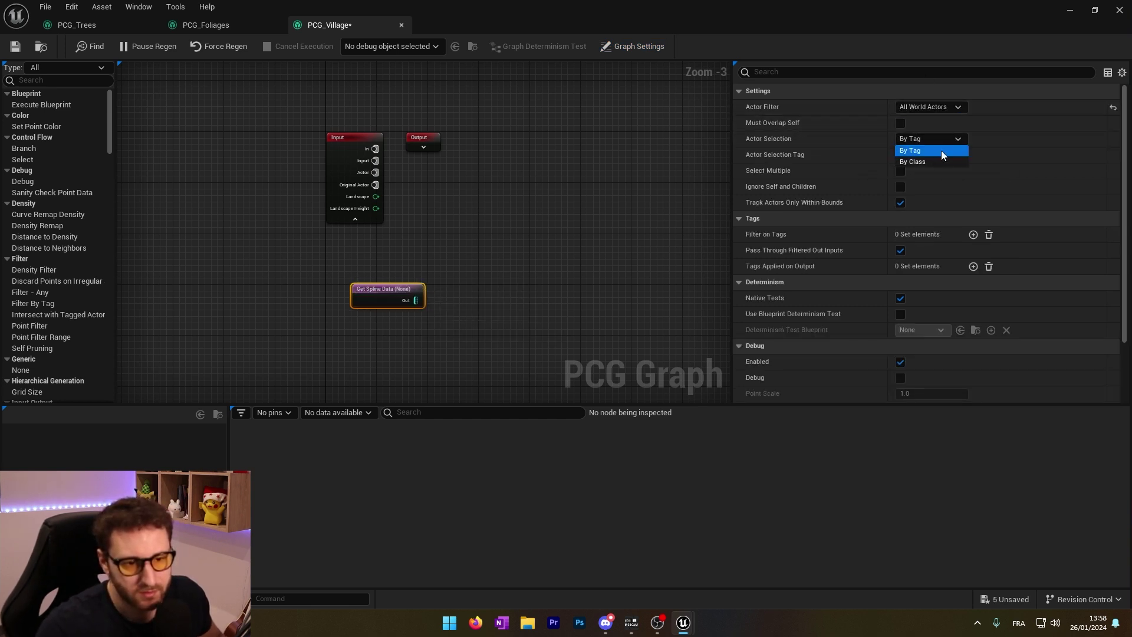
click(929, 162)
click(926, 155)
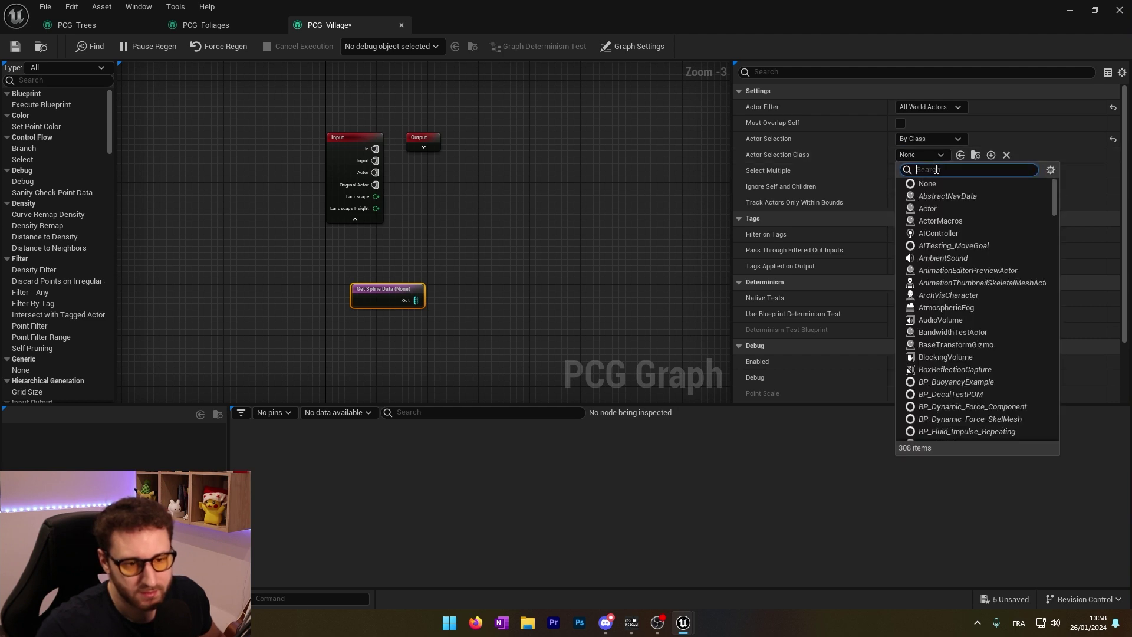
text(bp_v)
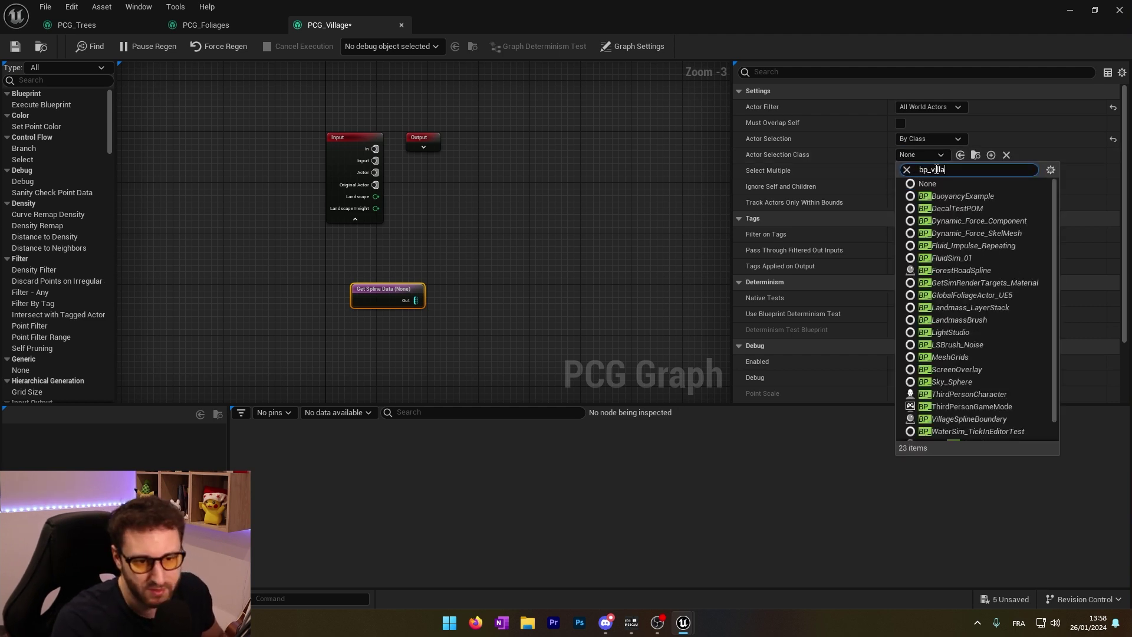
text(illa)
click(967, 196)
click(902, 171)
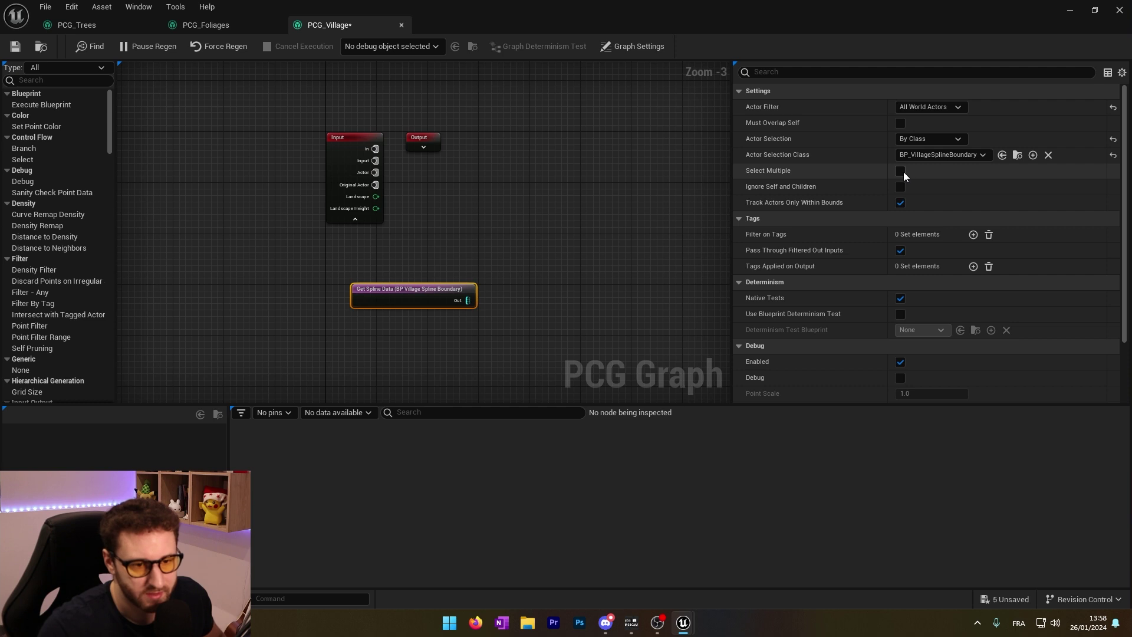
Connect a Spline Sampler to the village spline data with its dimension set to On Interior, and save the graph
text(spline)
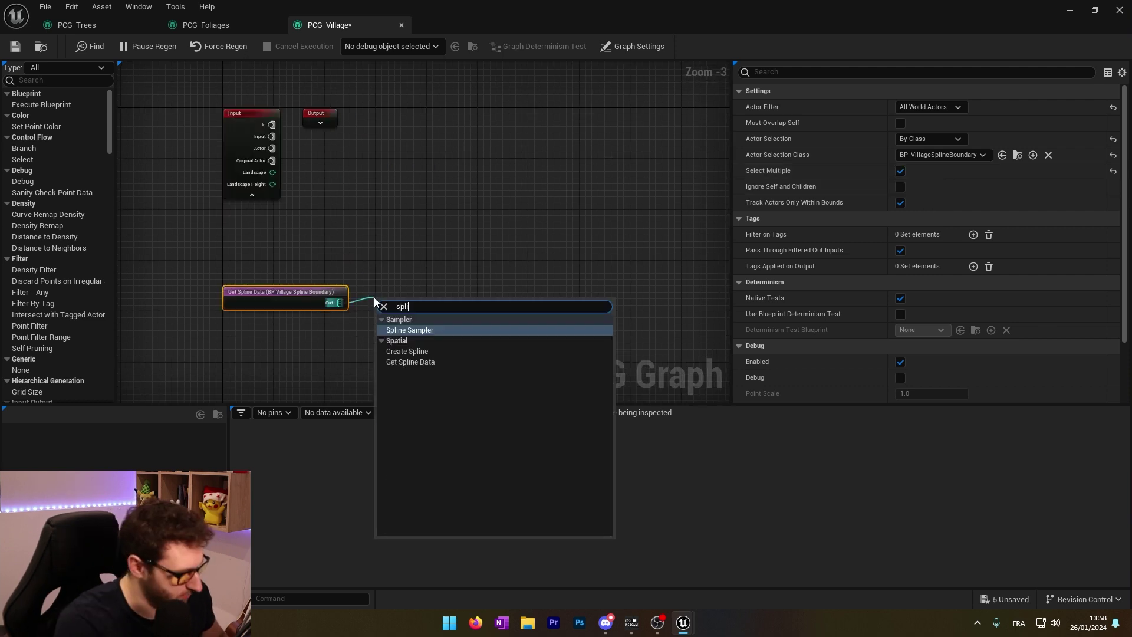
key(Return)
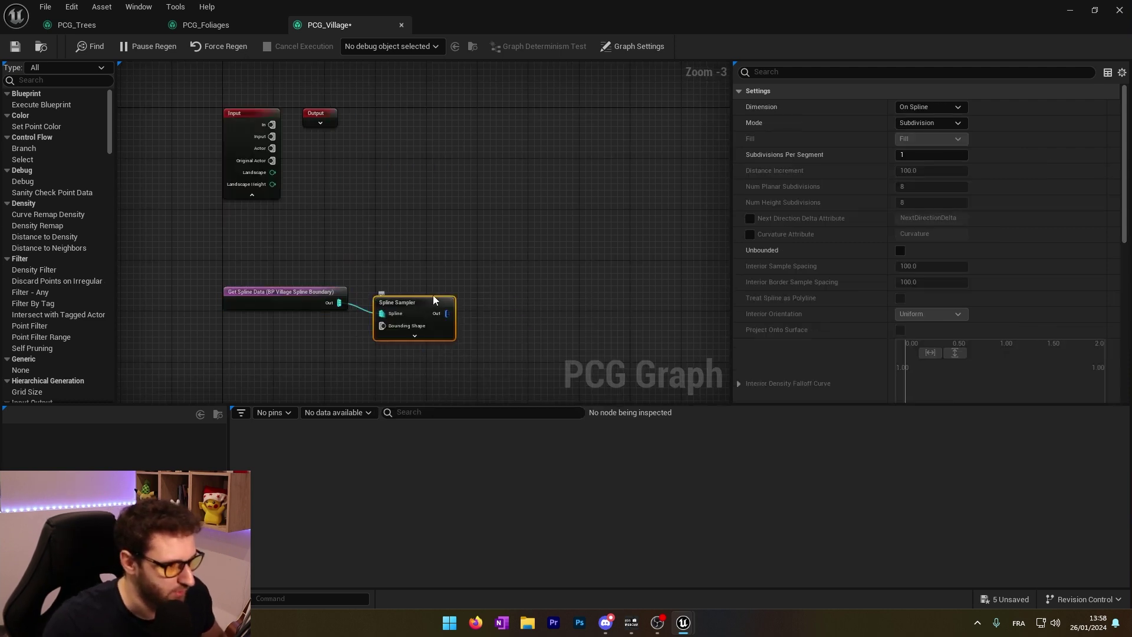
click(930, 107)
click(929, 152)
click(927, 108)
click(927, 164)
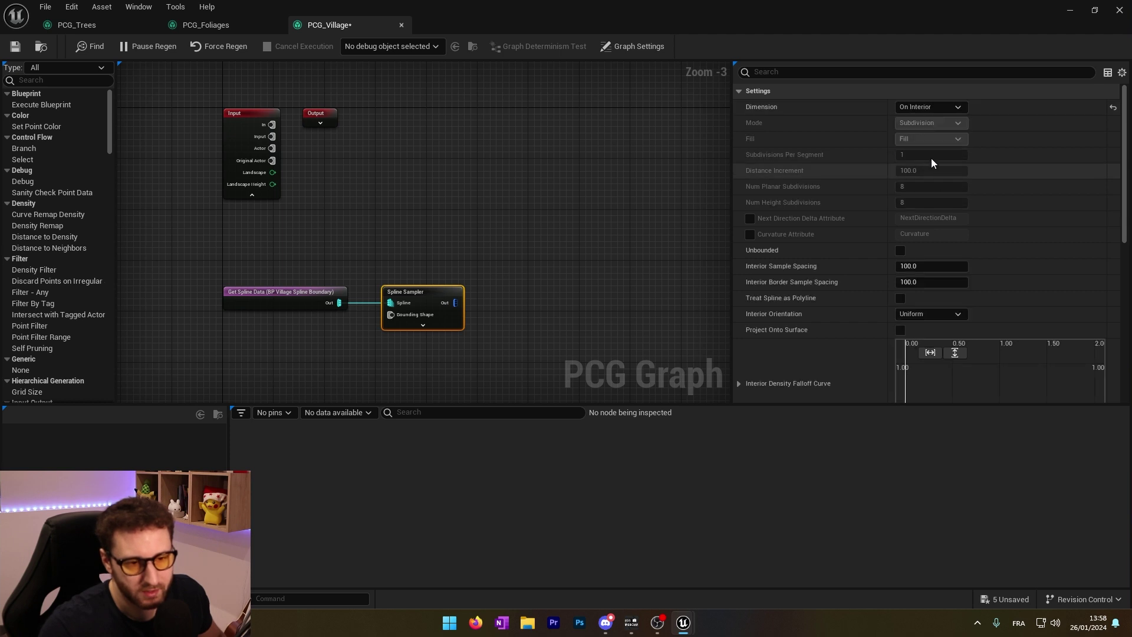
click(15, 46)
Add a Projection node after the Spline Sampler, connect the Landscape input as its projection target, and tidy the node layout
right_drag(348, 223, 389, 196)
drag(499, 276, 529, 281)
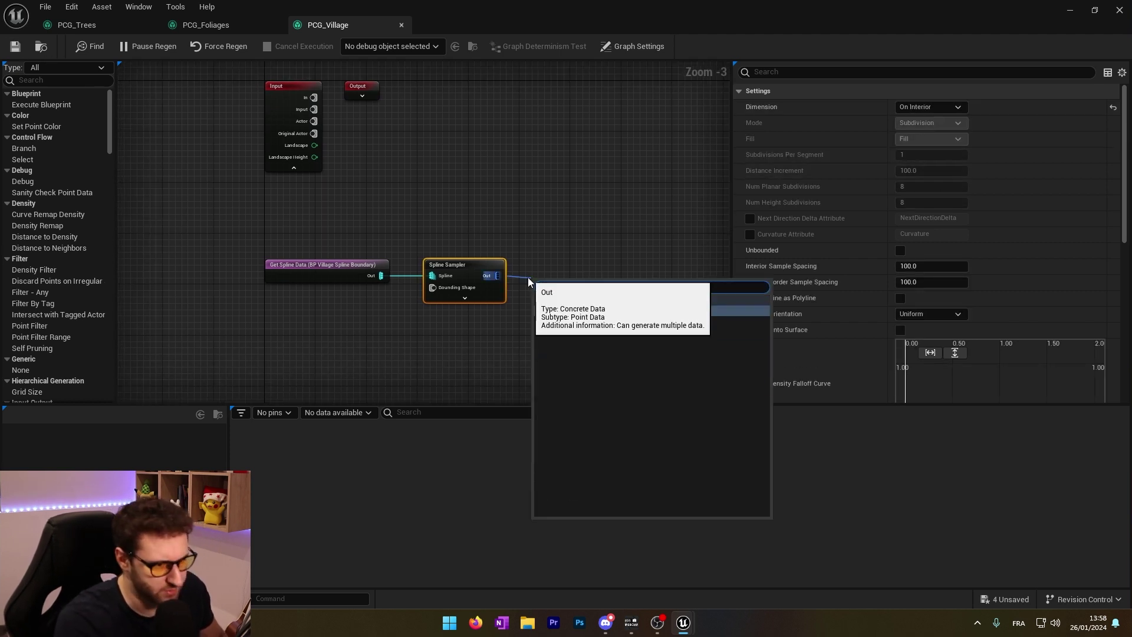
text(project)
click(589, 309)
drag(593, 271, 314, 145)
drag(563, 223, 144, 329)
scroll(434, 303, down, 3)
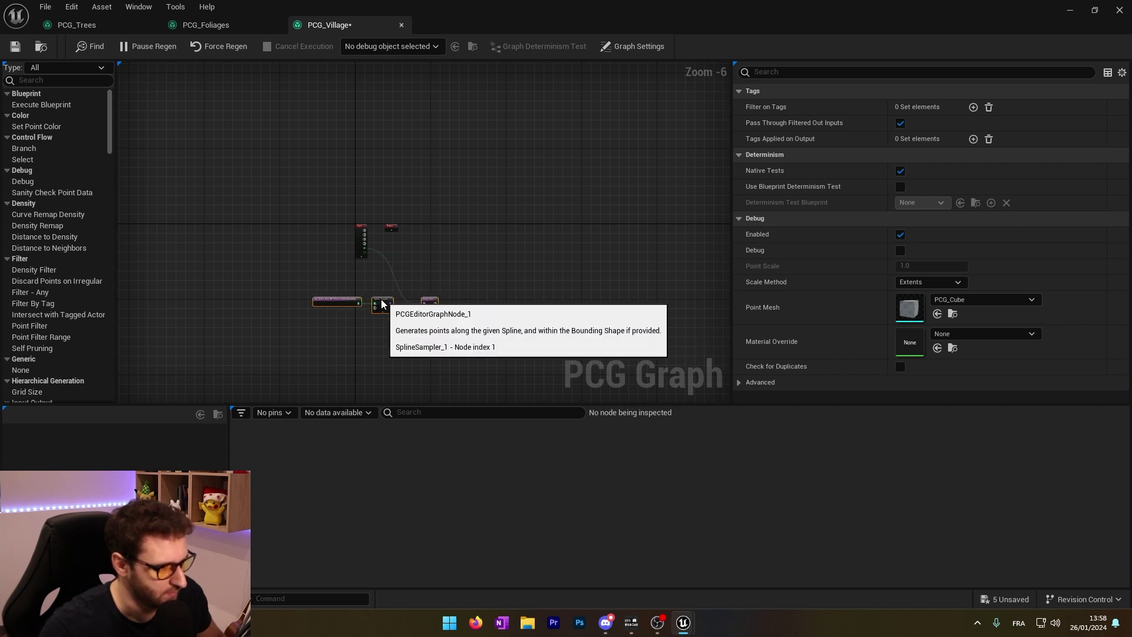
scroll(375, 274, up, 4)
right_drag(389, 247, 301, 194)
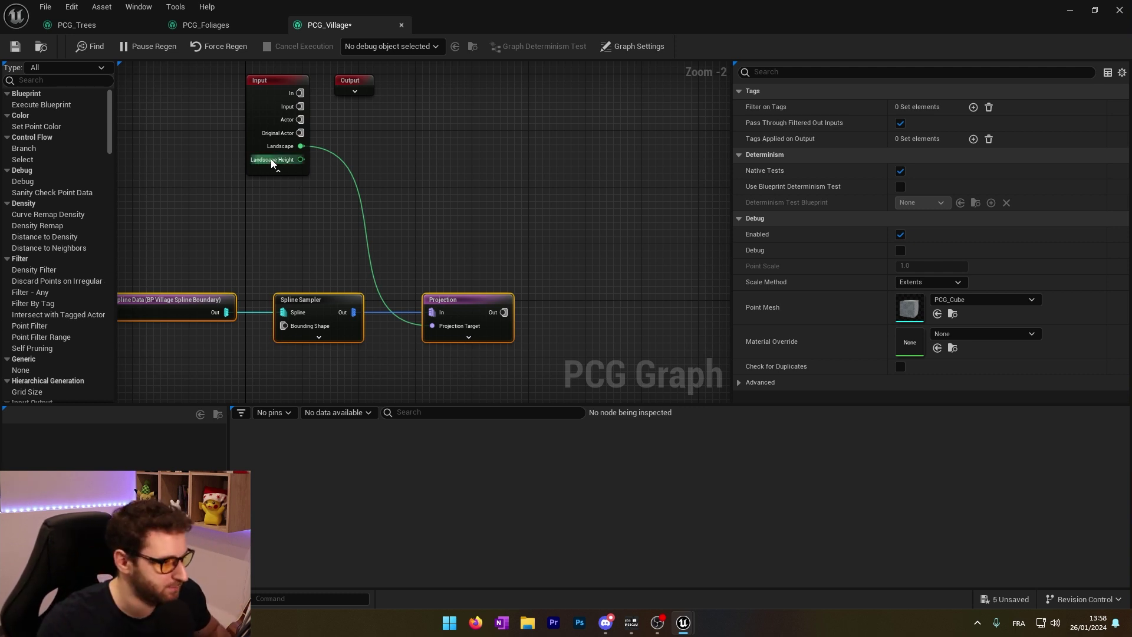
right_drag(300, 193, 303, 218)
drag(479, 325, 535, 302)
click(352, 169)
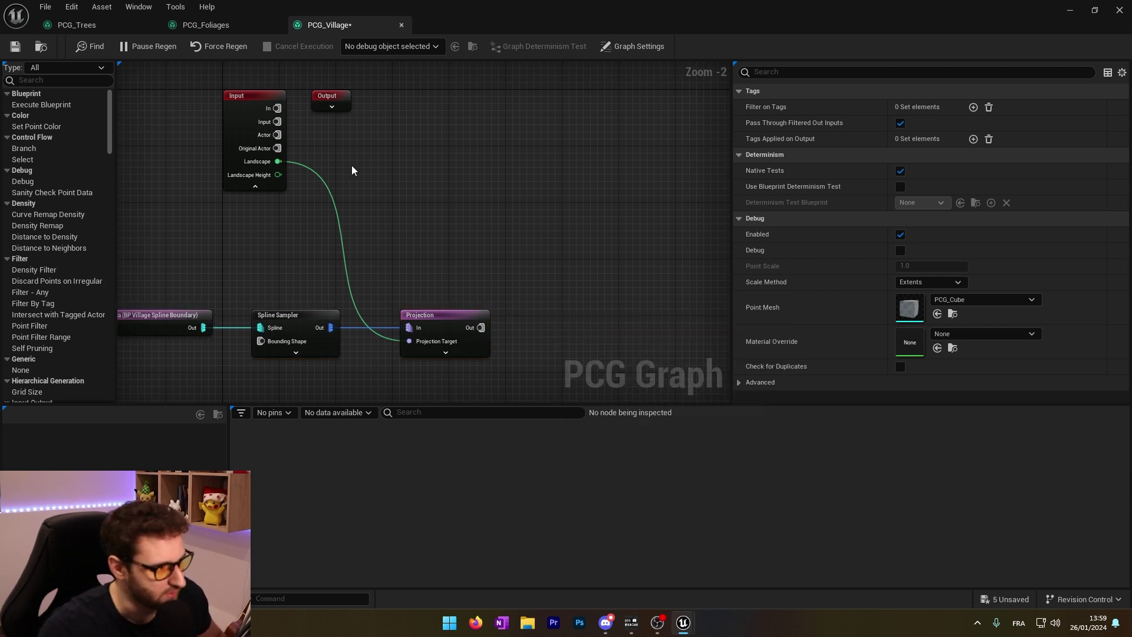
Add a Surface Sampler fed by the Landscape input and connect the Projection output to its Bounding Shape
drag(278, 161, 388, 185)
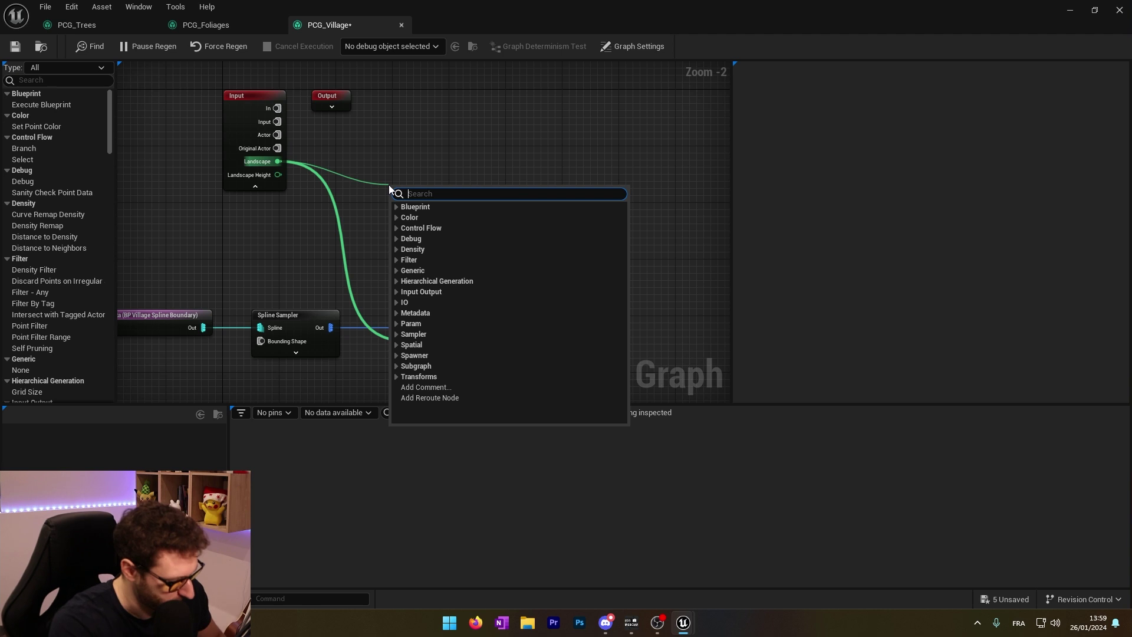
text(sur)
key(Return)
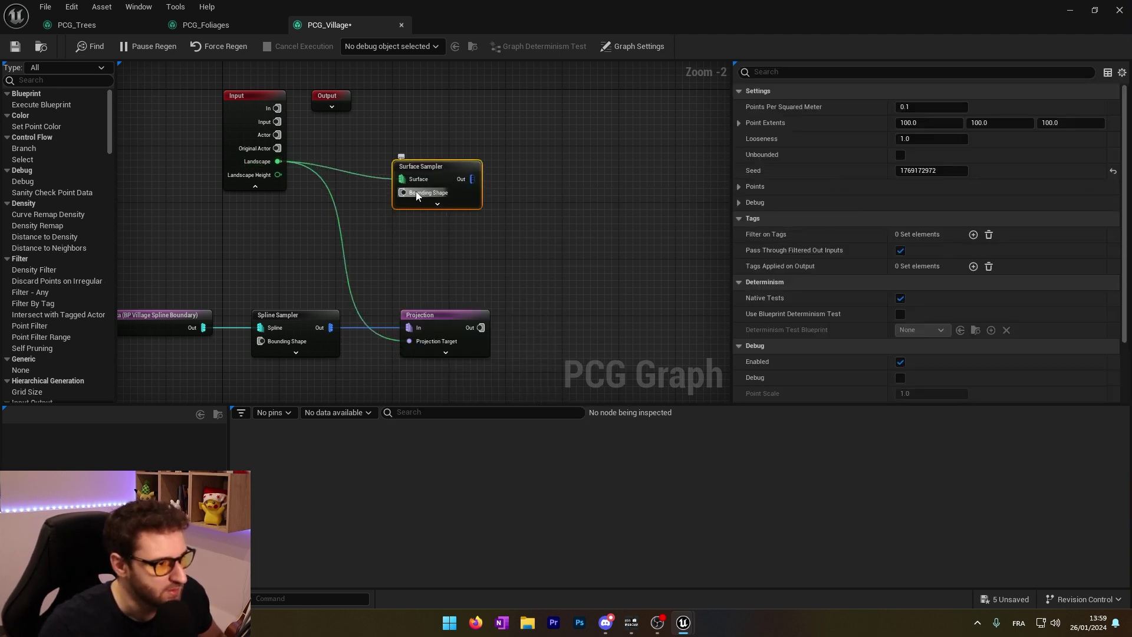
mouse_move(417, 195)
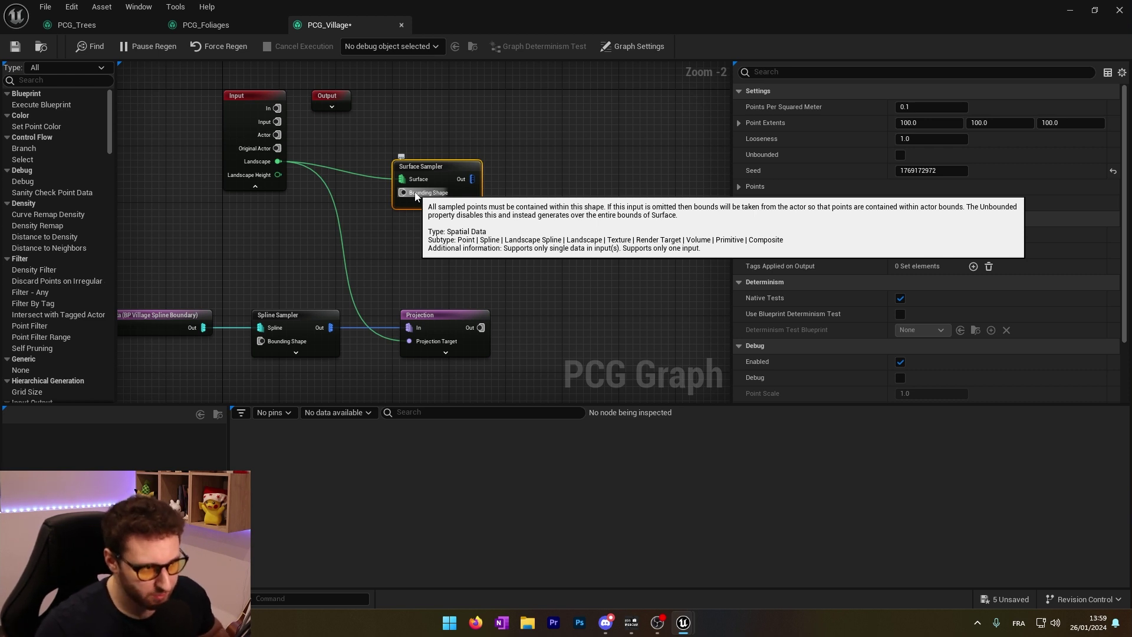
drag(481, 327, 440, 175)
right_drag(552, 180, 594, 219)
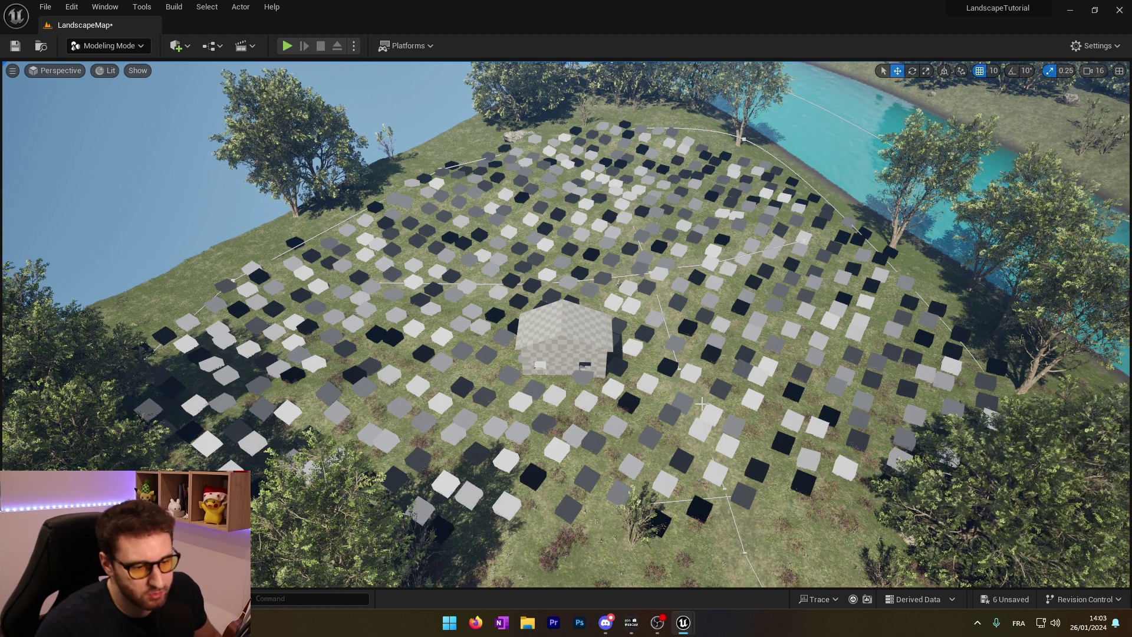
Inspect the points sampled inside the village boundary and the placement of the spawned houses in the level
right_drag(667, 366, 696, 307)
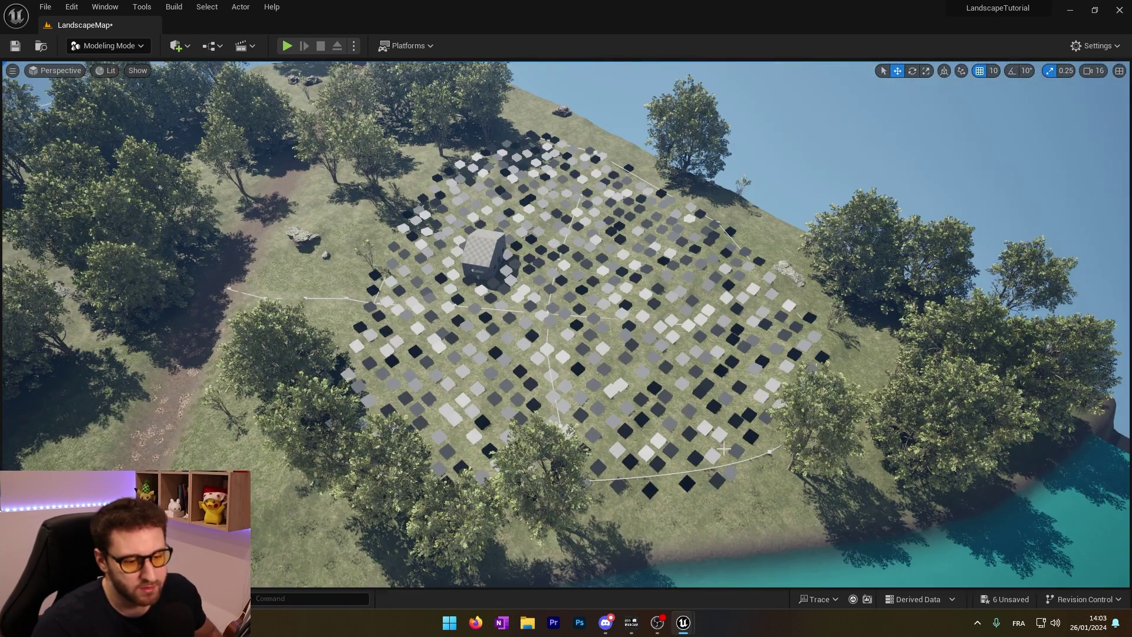
right_drag(526, 394, 543, 454)
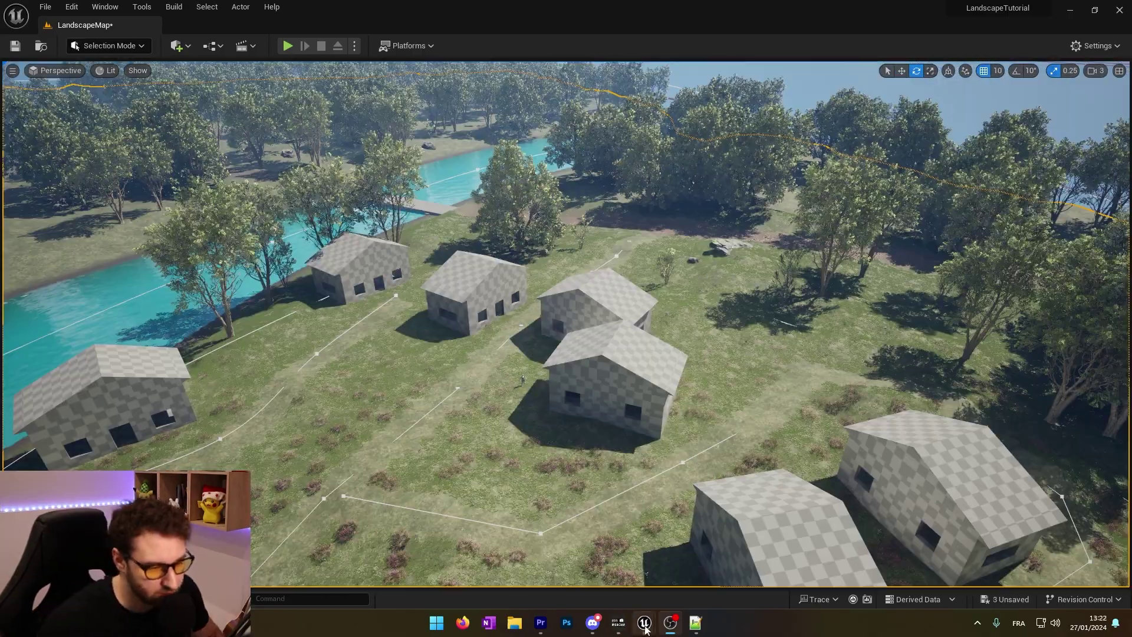
mouse_move(645, 624)
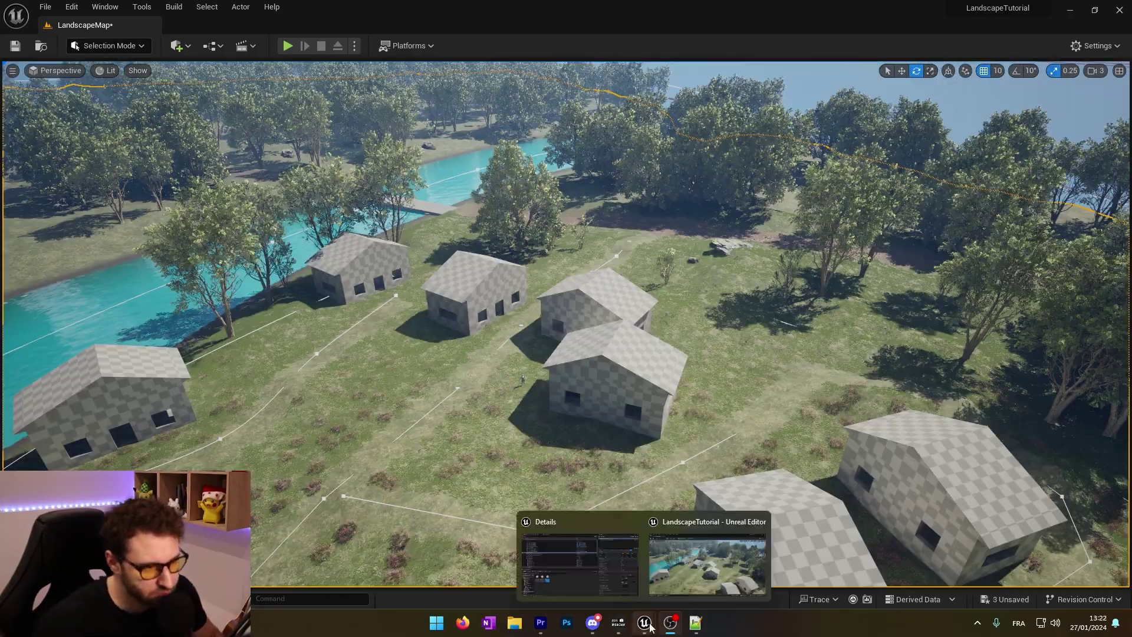
right_drag(554, 435, 640, 437)
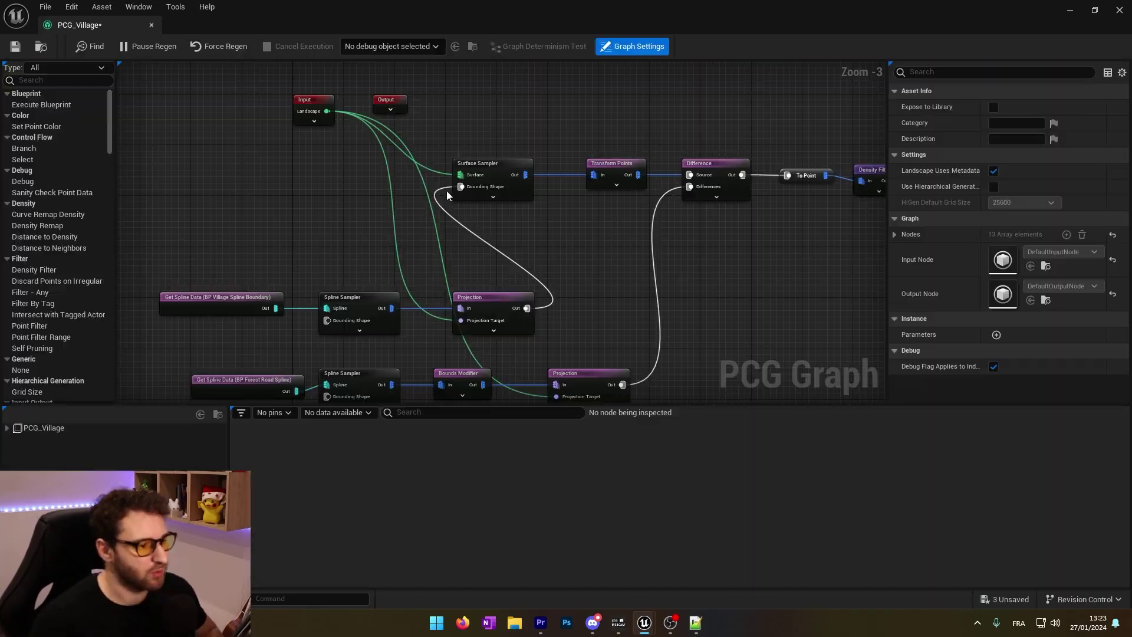
Review the village graph from the spline boundary and Projection nodes through the Surface Sampler and Transform Points to the Difference node's settings
mouse_move(442, 194)
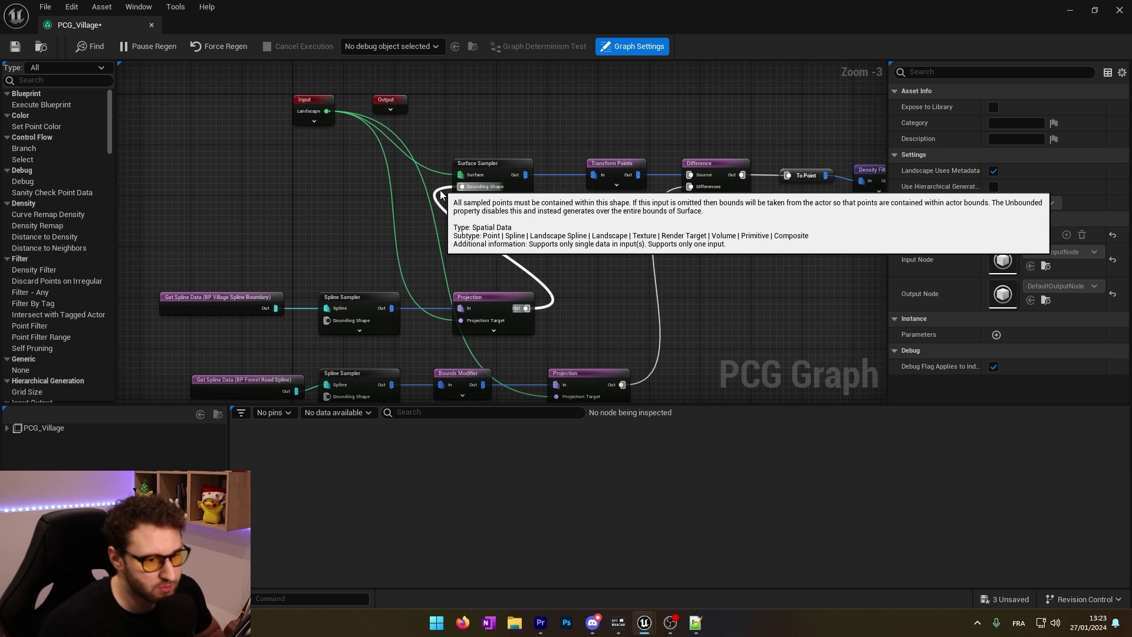
drag(156, 256, 299, 337)
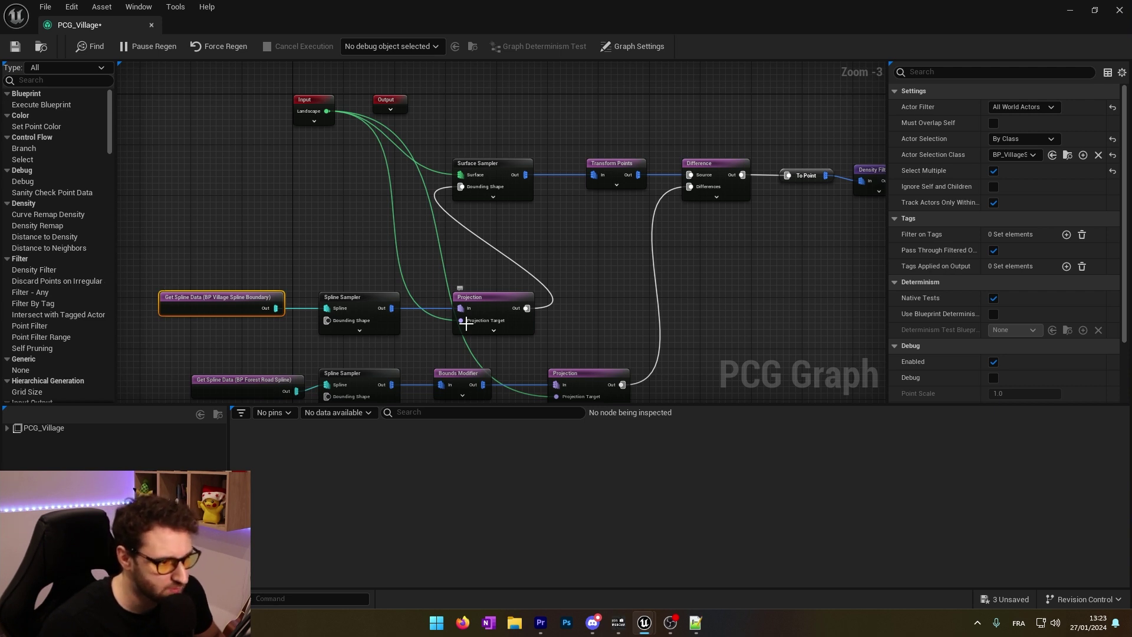
click(492, 297)
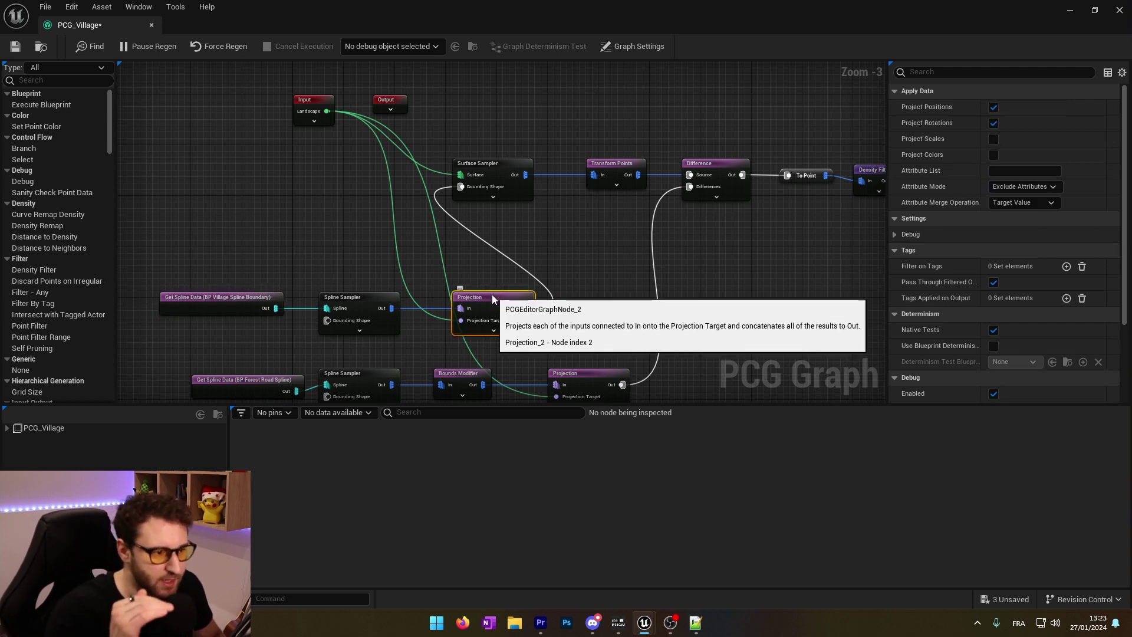
click(481, 168)
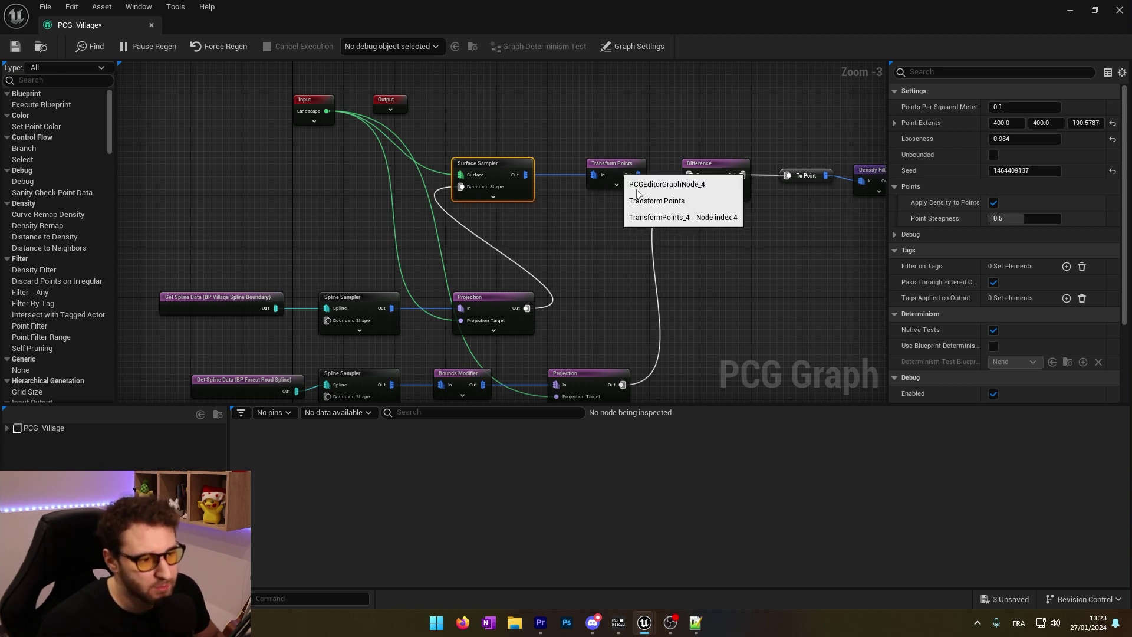
click(610, 168)
right_drag(696, 242, 600, 252)
click(1091, 204)
key(Return)
click(643, 262)
right_drag(642, 263, 696, 202)
click(568, 186)
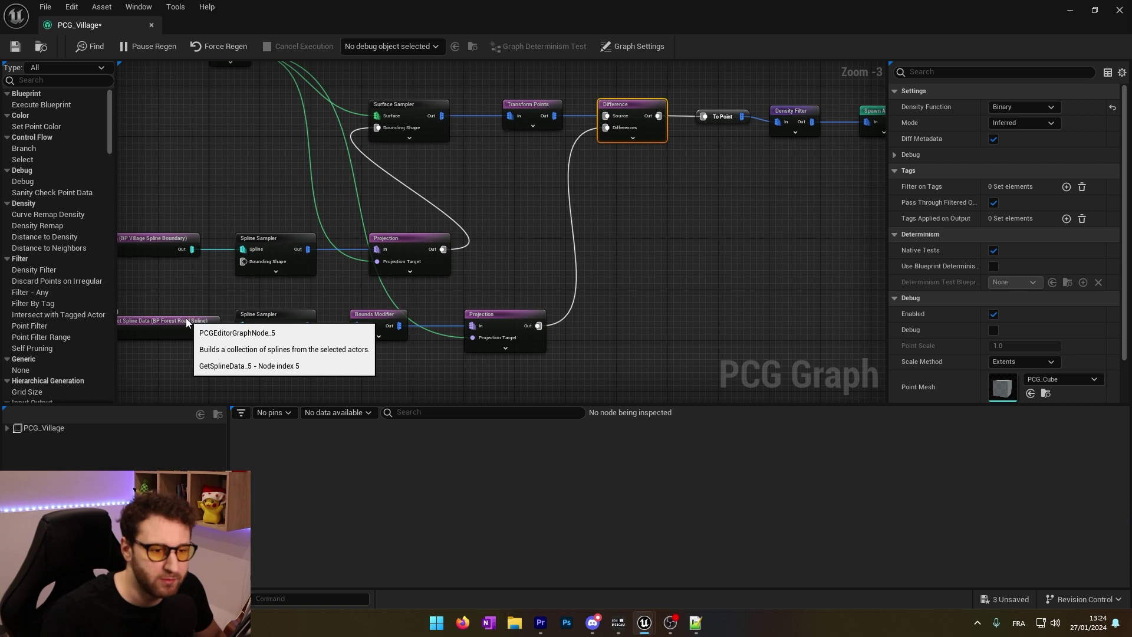
Check the Density Filter and Spawn Actor settings at the end of the village graph, widening the details area to read them
right_drag(731, 186, 585, 254)
click(610, 172)
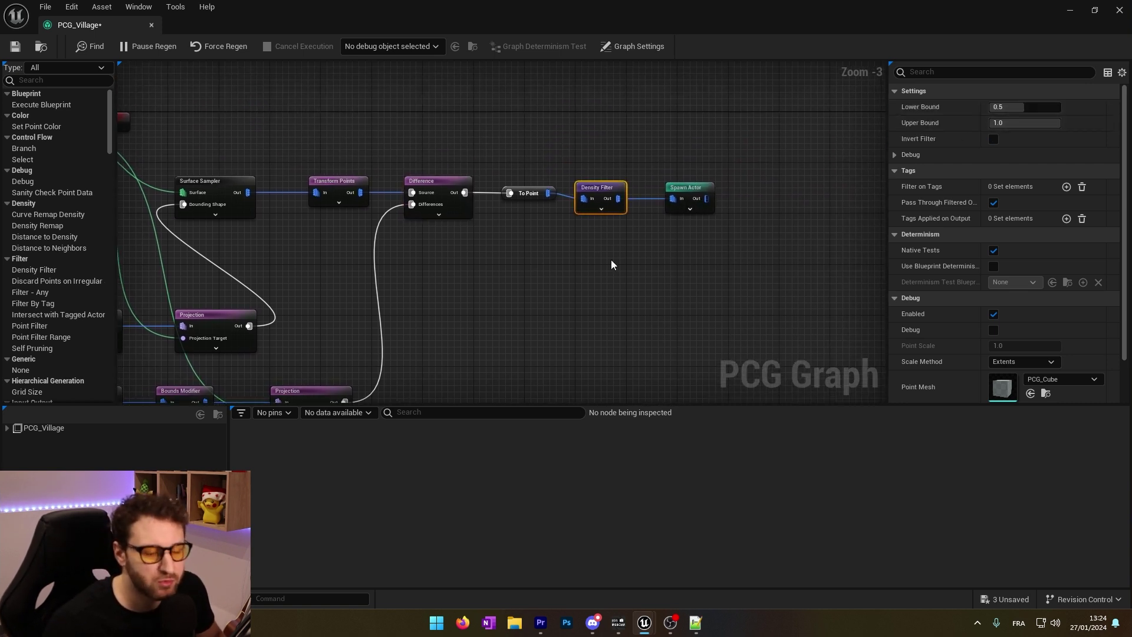
click(694, 188)
right_drag(688, 256, 530, 310)
drag(889, 264, 767, 266)
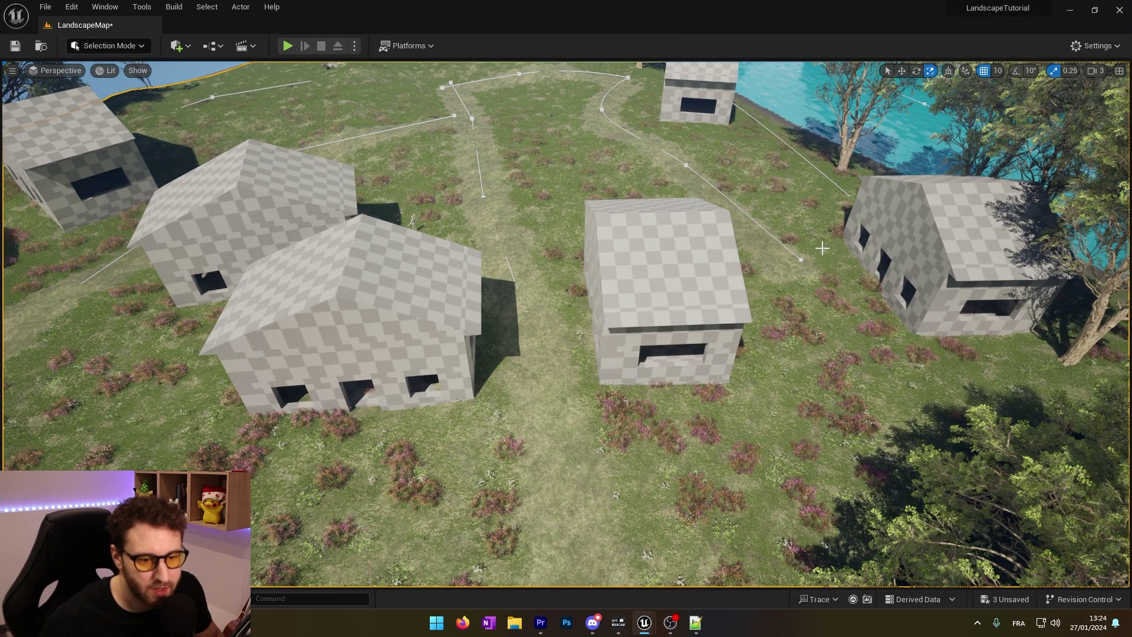
Select the road spline running between the houses in the level and show its move gizmo
right_drag(387, 345, 343, 342)
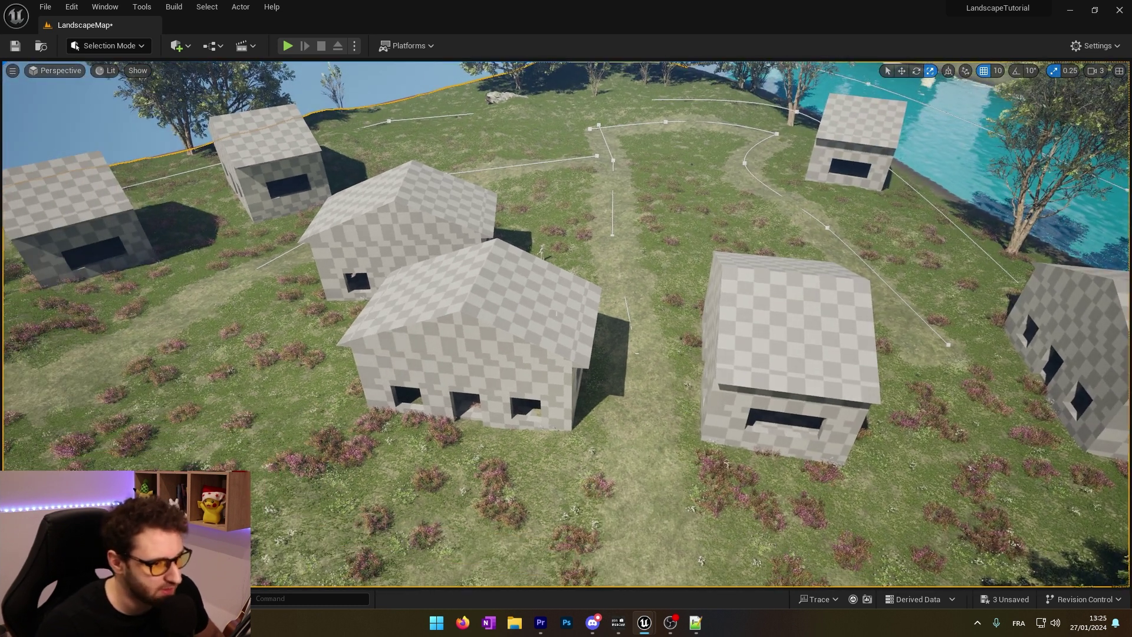
click(613, 160)
click(902, 71)
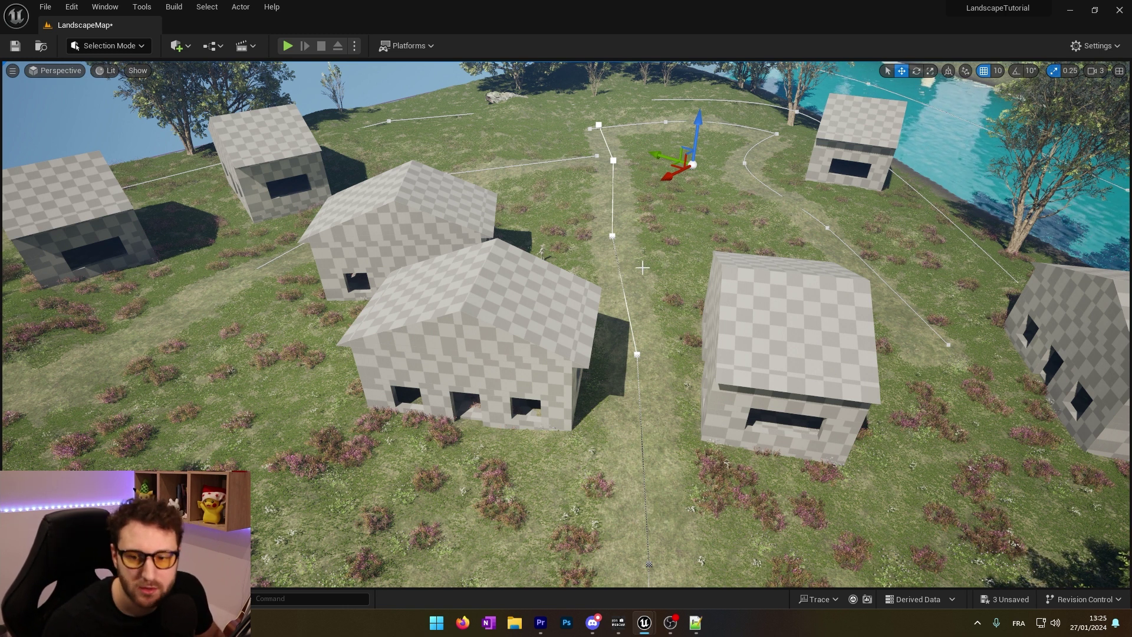
Open the BP_Houses construction script and examine the loop over all road actors and the distance calculation to each one
click(485, 392)
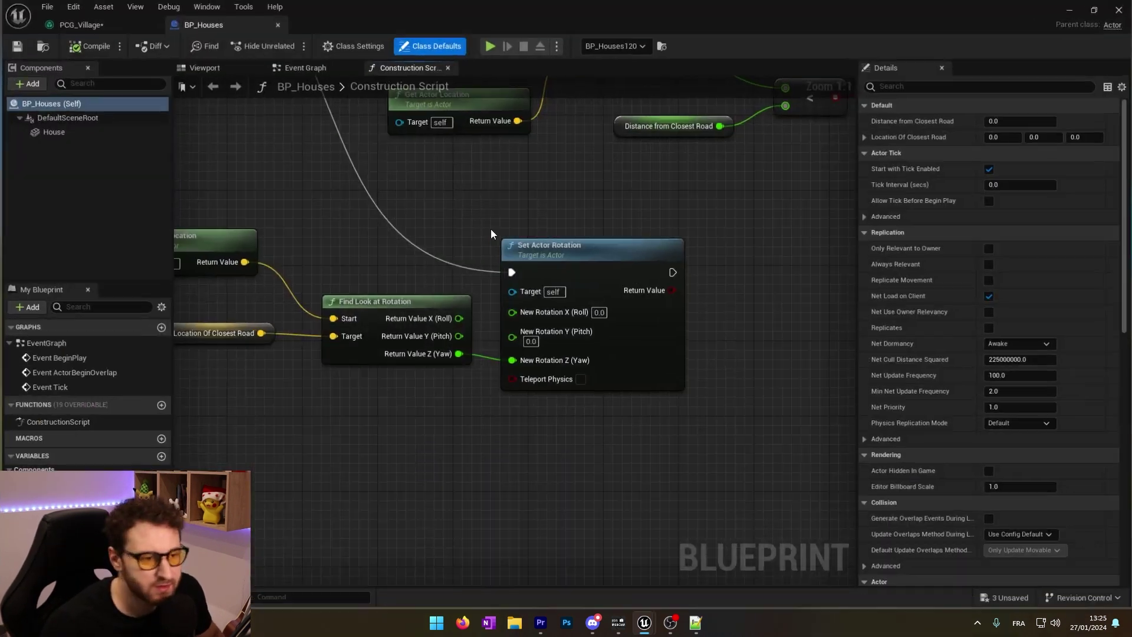
scroll(491, 229, down, 4)
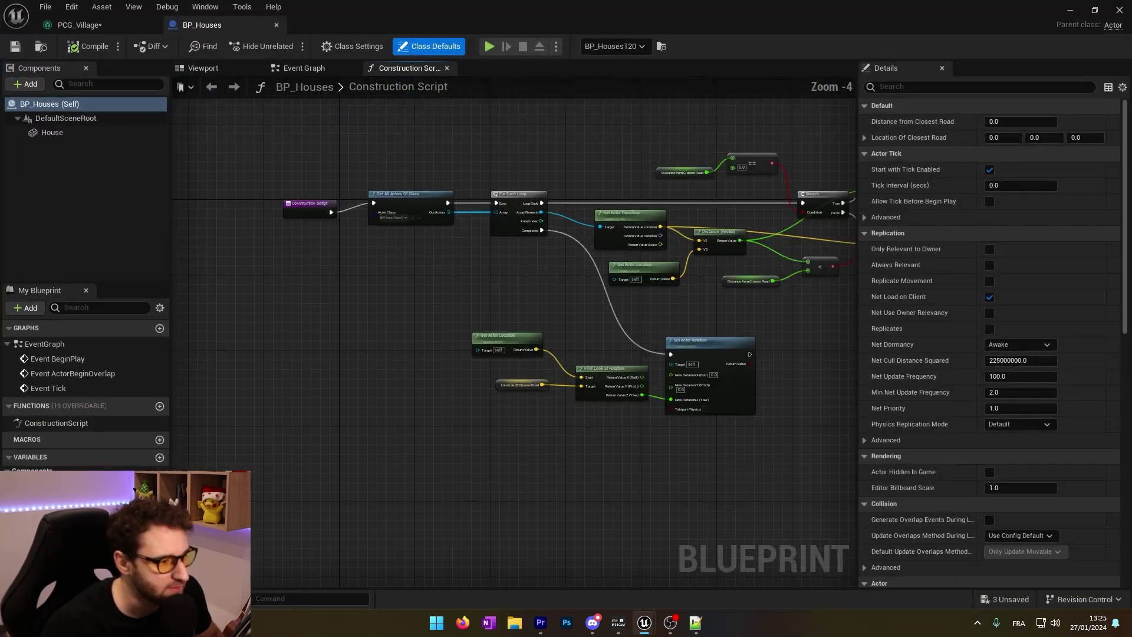
right_drag(379, 104, 324, 157)
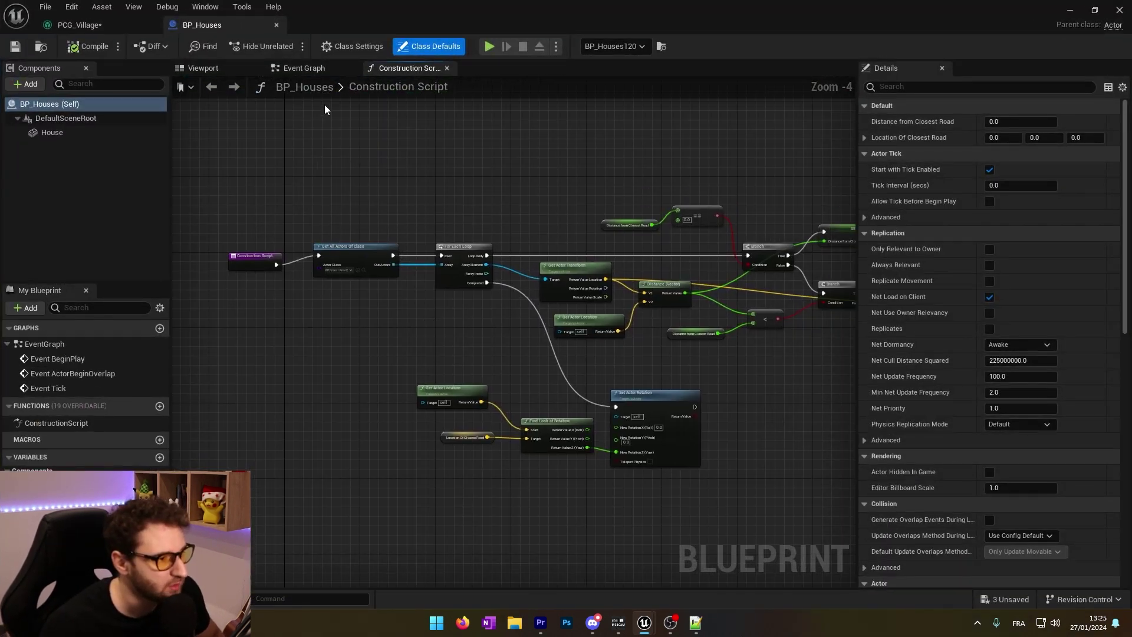
click(247, 257)
scroll(311, 289, up, 3)
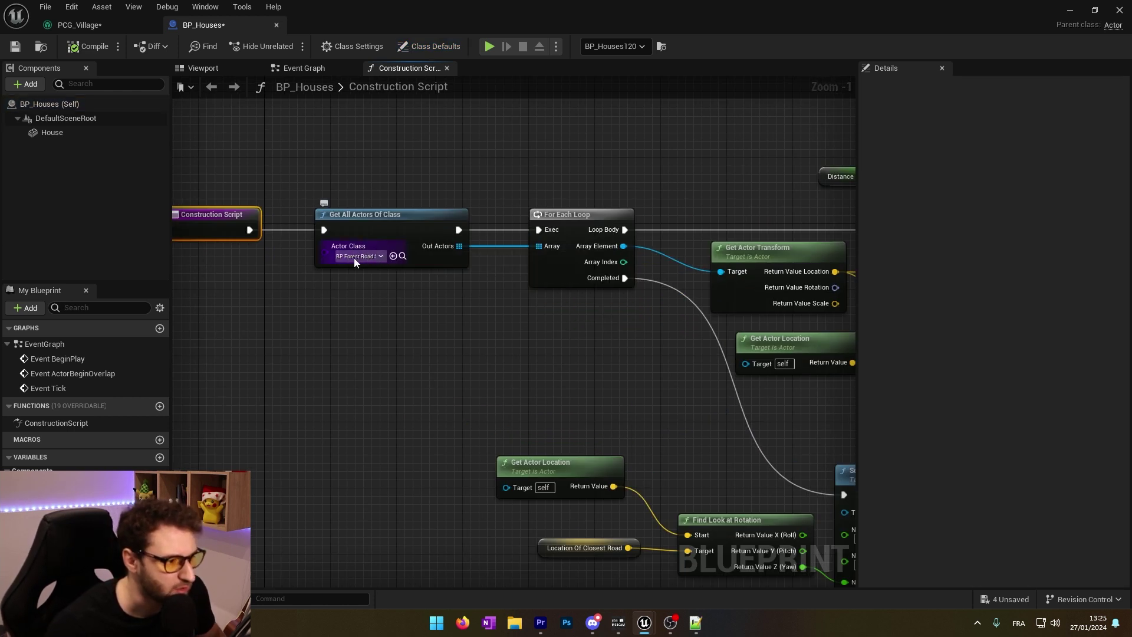
right_drag(621, 307, 464, 307)
right_drag(553, 290, 338, 271)
scroll(411, 259, down, 1)
right_drag(411, 259, 323, 299)
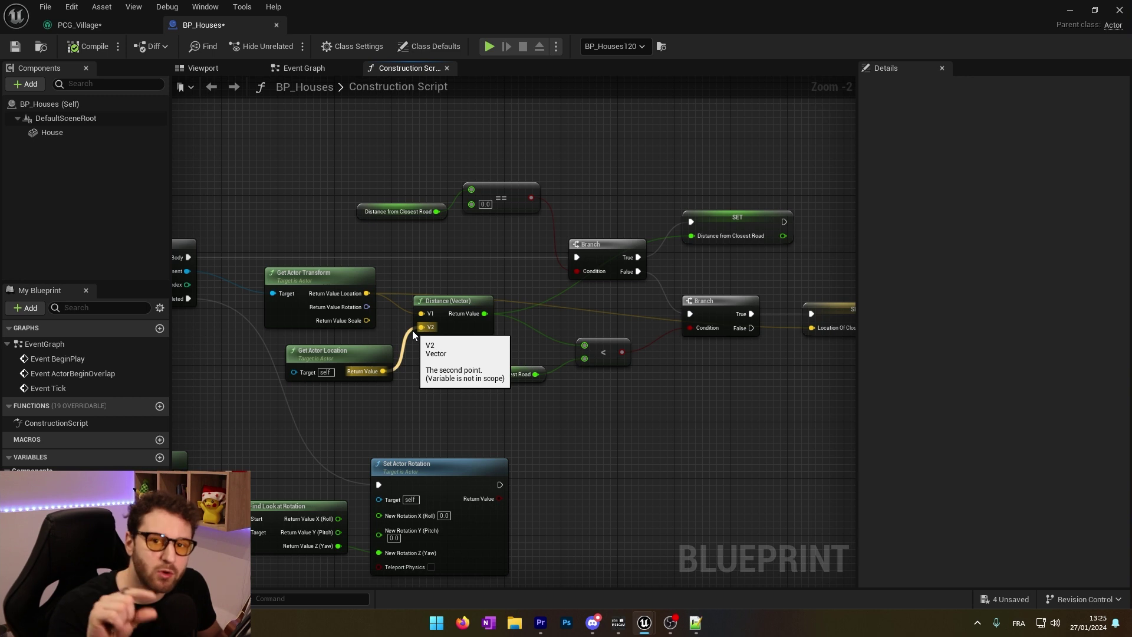
Examine the branches that compare road distances and the nodes that set Distance from Closest Road and Location Of Closest Road
scroll(625, 379, down, 1)
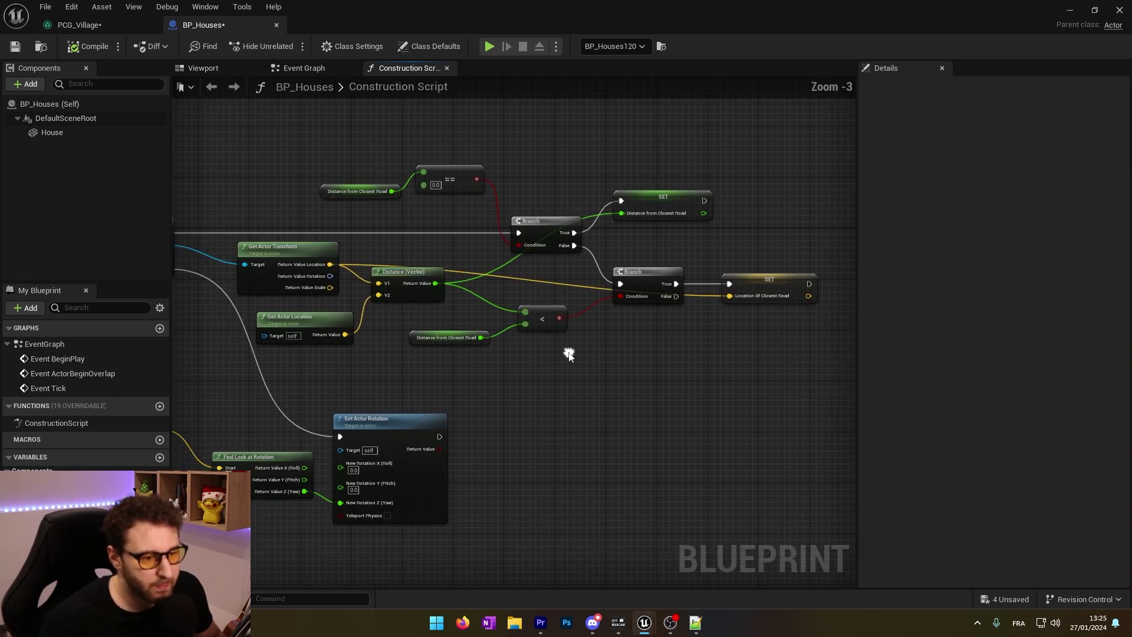
click(751, 276)
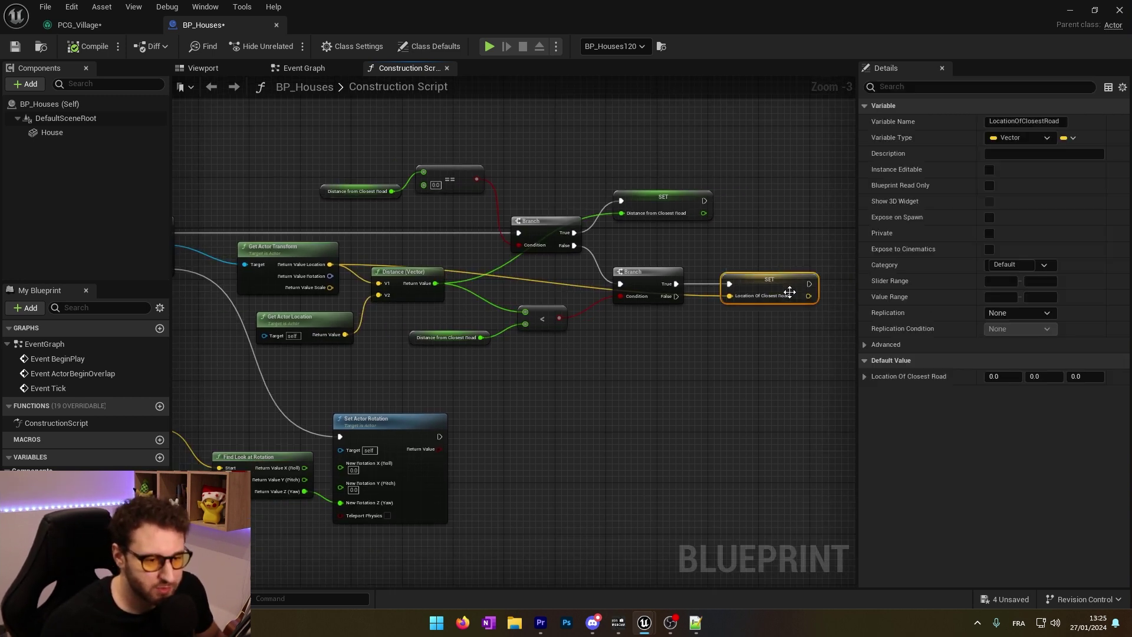
scroll(790, 292, up, 2)
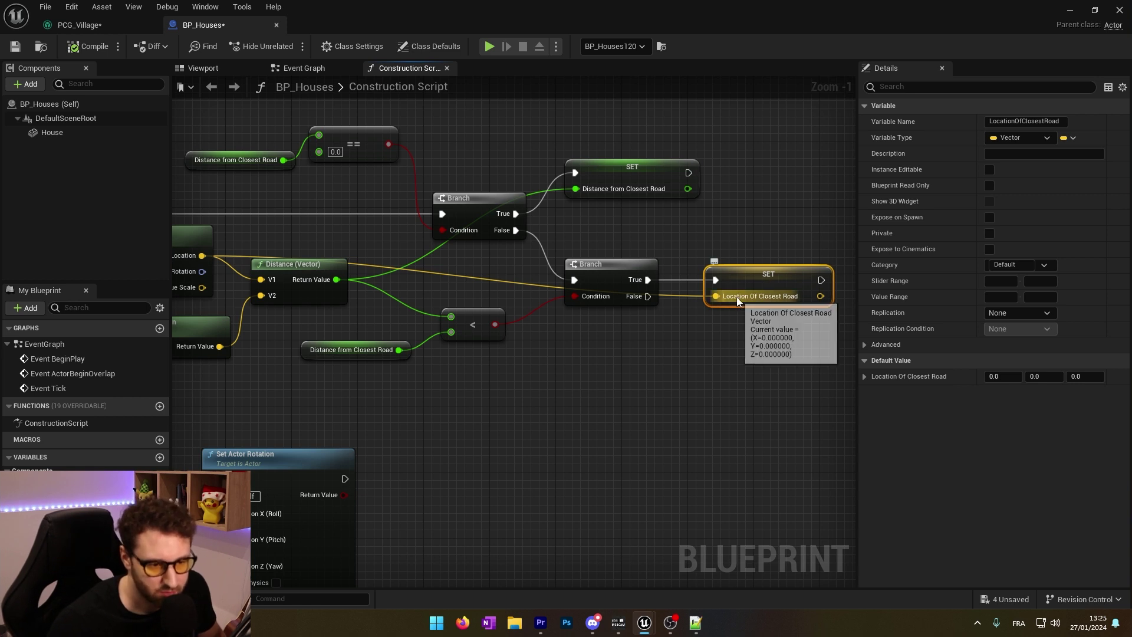
right_drag(497, 376, 653, 360)
scroll(653, 360, down, 2)
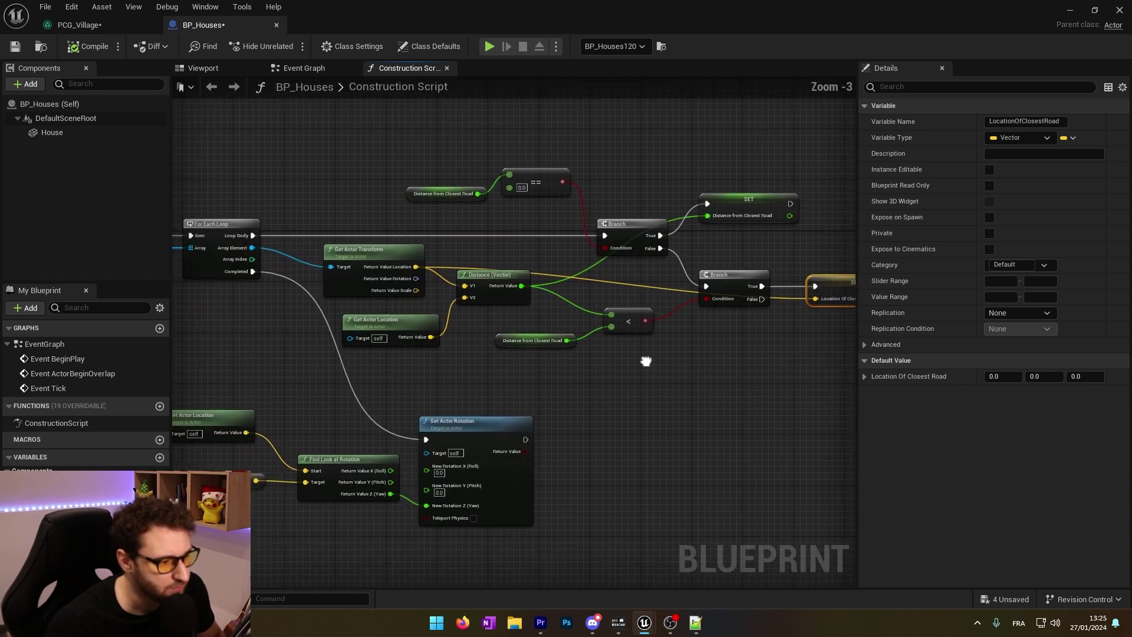
right_drag(267, 283, 398, 284)
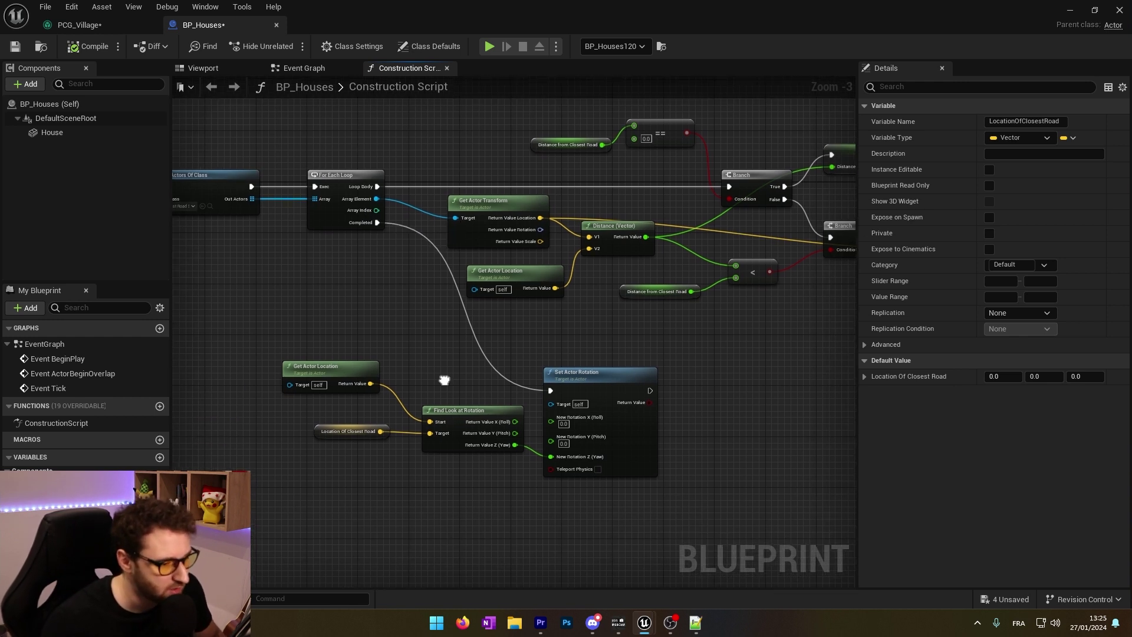
Examine the Find Look at Rotation and Set Actor Rotation nodes that turn each house toward its closest road
scroll(457, 402, up, 4)
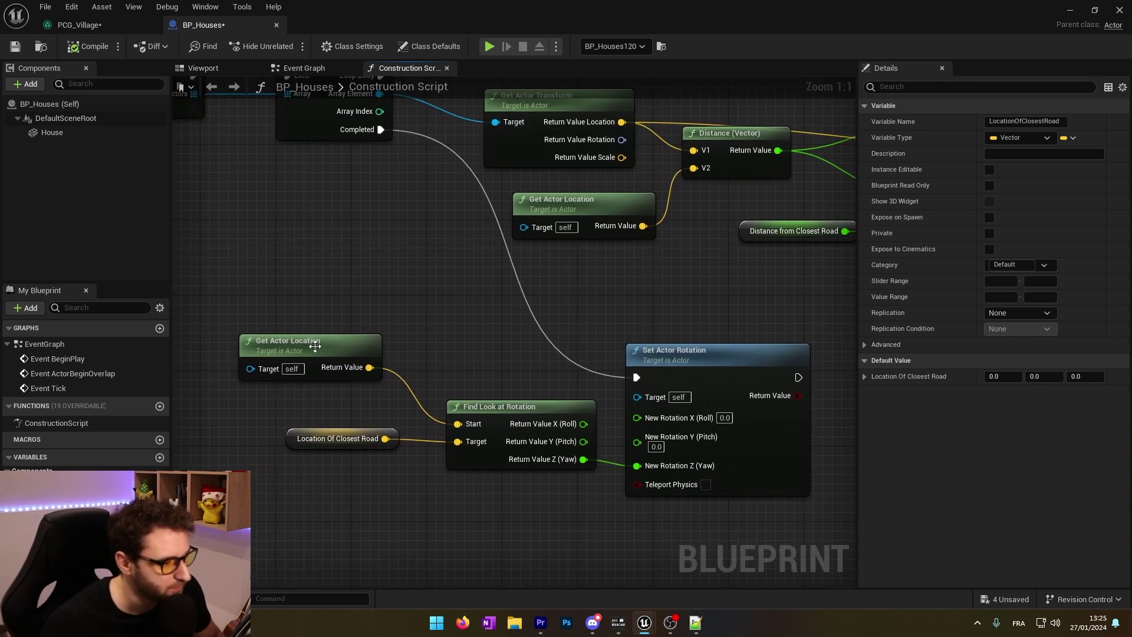
drag(316, 345, 342, 345)
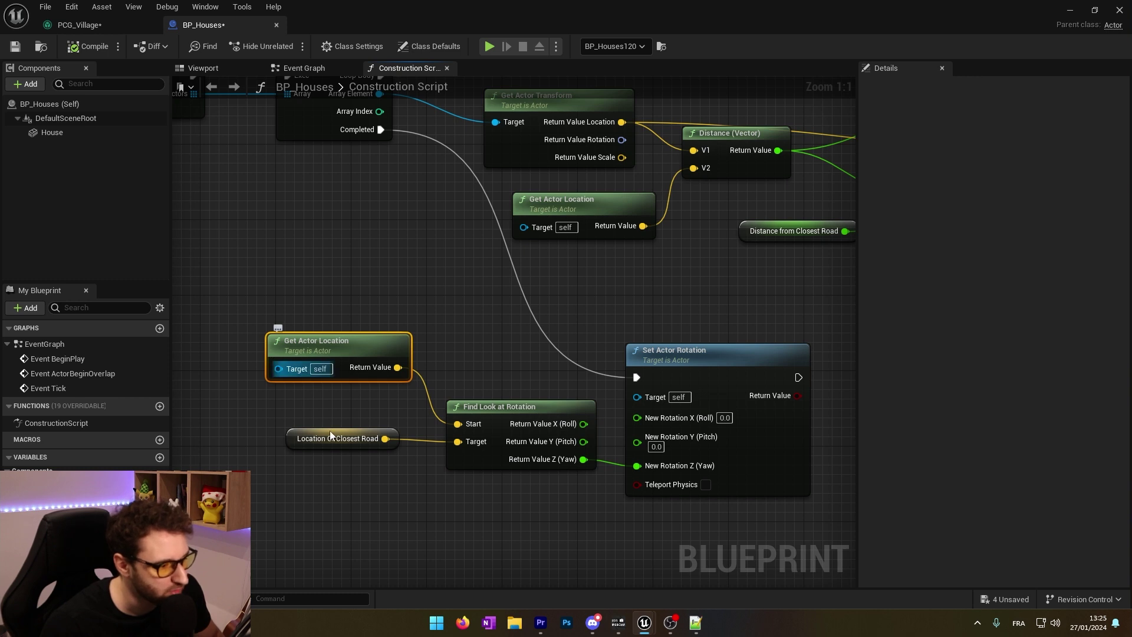
right_drag(368, 504, 358, 434)
drag(400, 333, 255, 412)
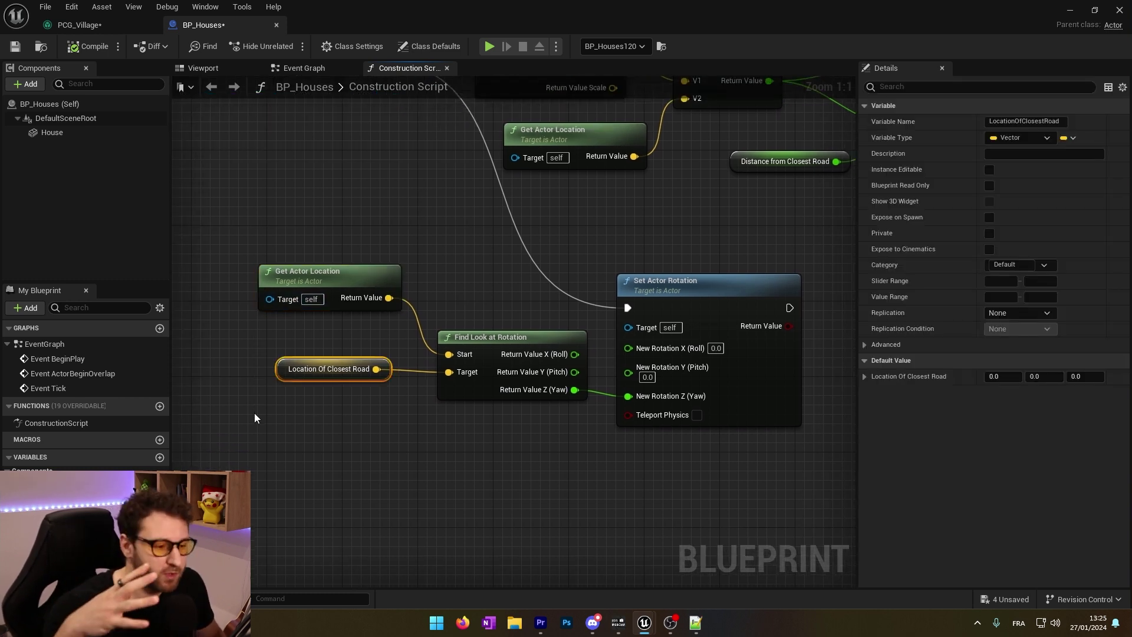
click(462, 338)
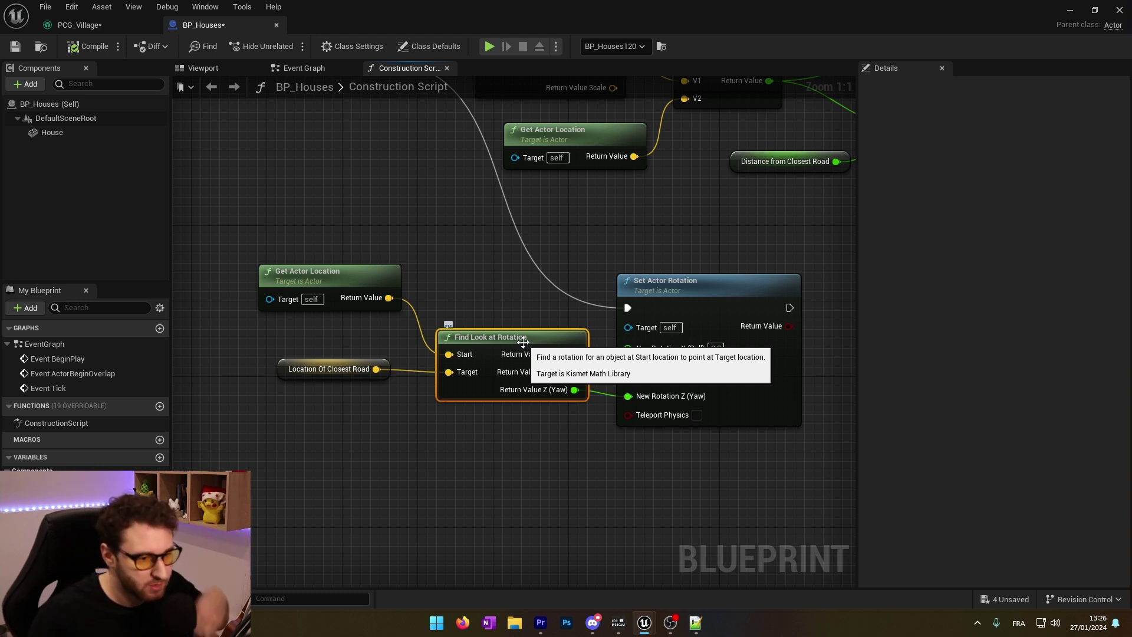
click(648, 286)
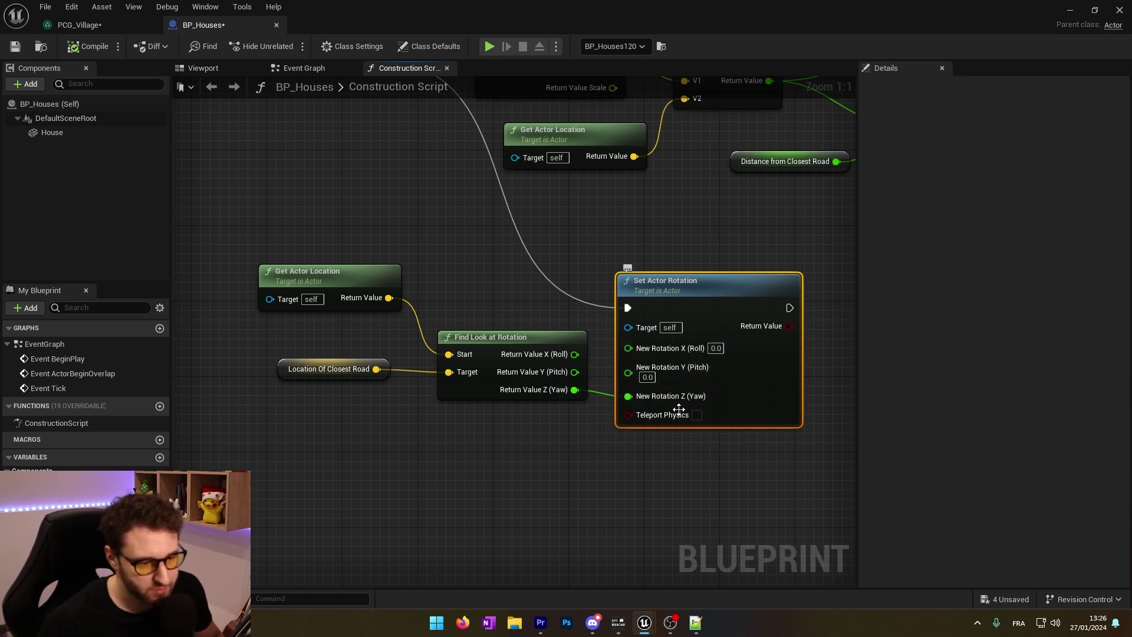
scroll(522, 433, down, 2)
scroll(513, 434, down, 1)
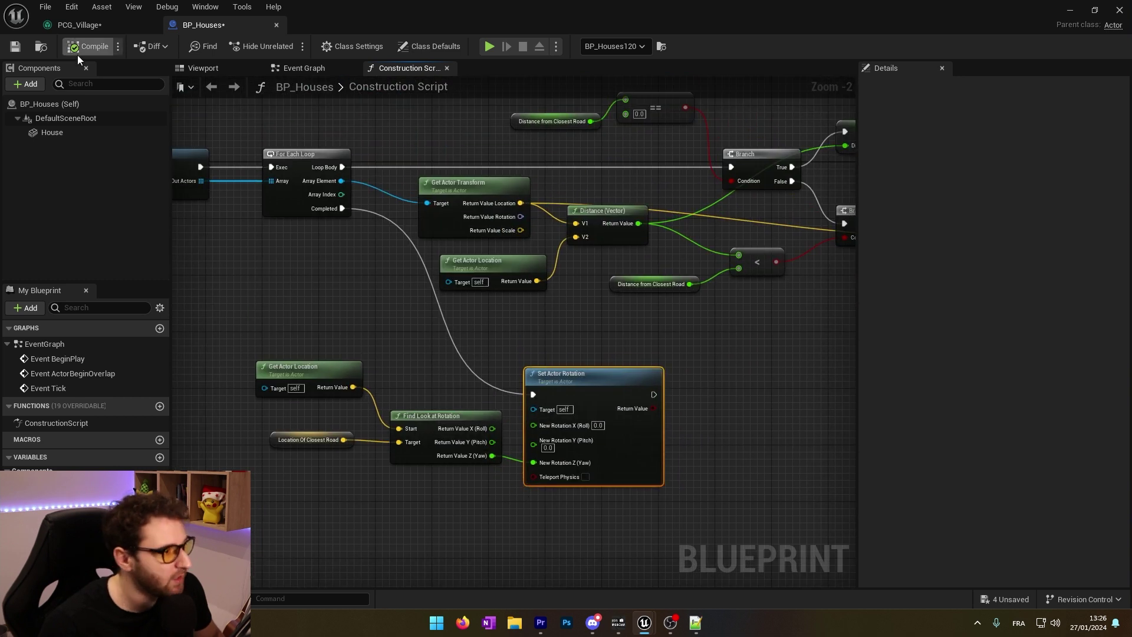
Save the BP_Houses blueprint and the PCG_Village graph
click(13, 51)
click(95, 27)
click(15, 47)
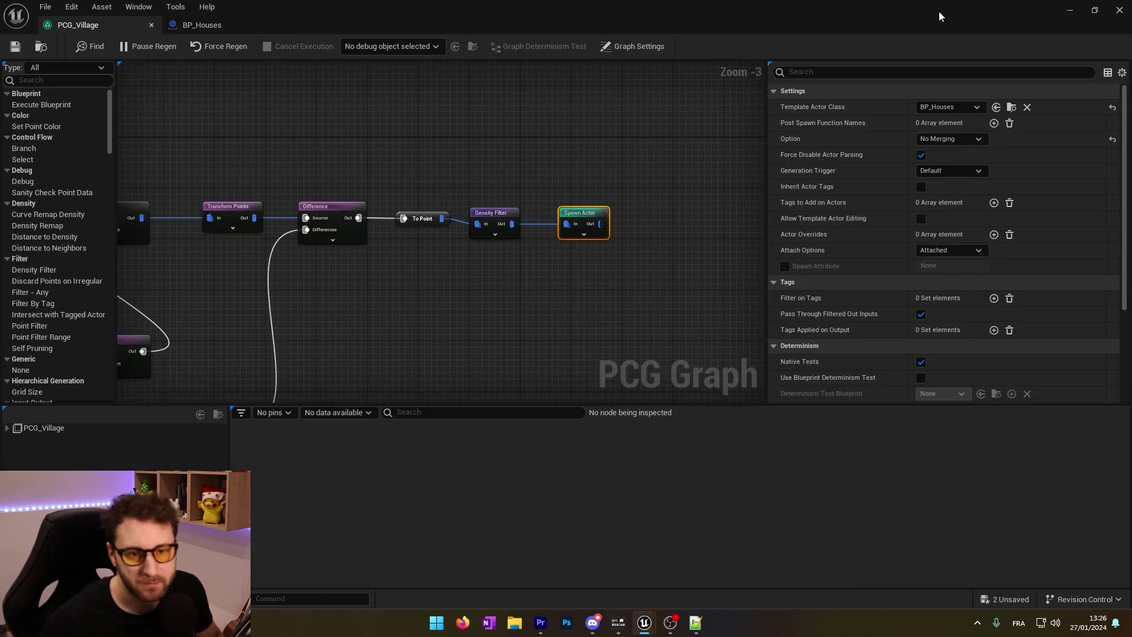
Return to the level, play it, and run the character through the village to check house placement and orientation along the roads
click(1069, 10)
right_drag(171, 199, 136, 177)
key(w)
key(w)
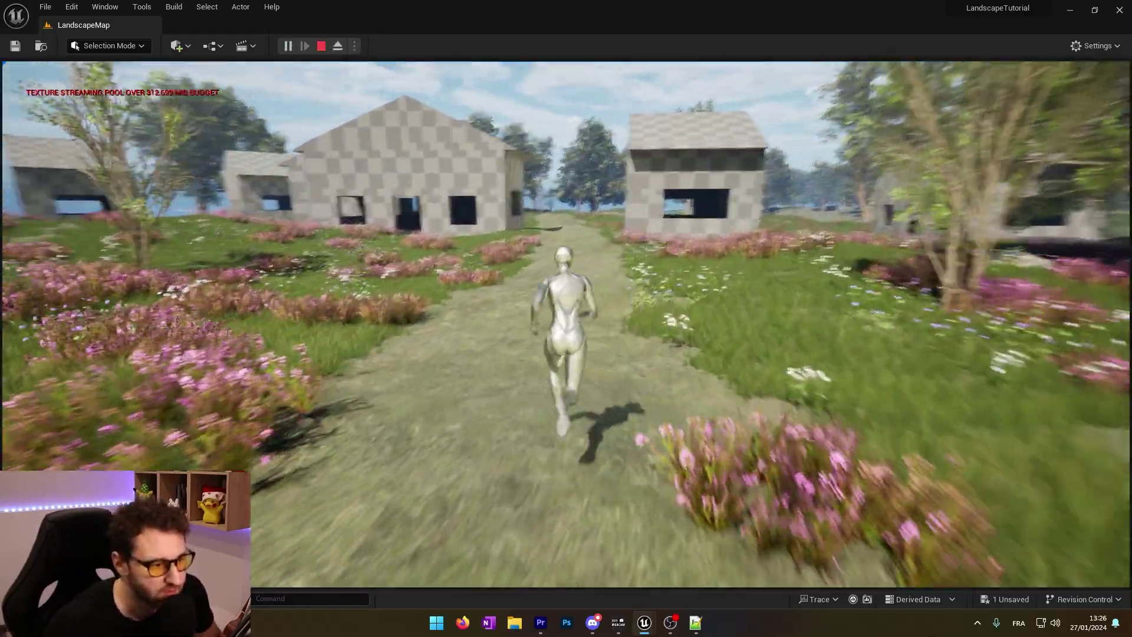
key(d)
key(w+d)
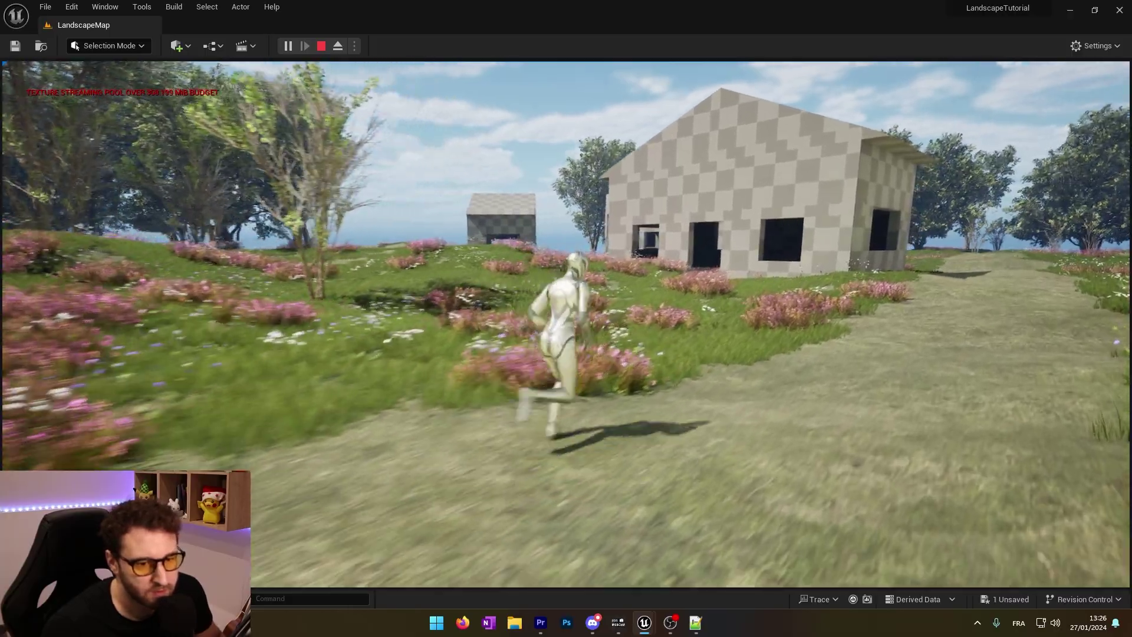
key(w)
key(d)
key(w)
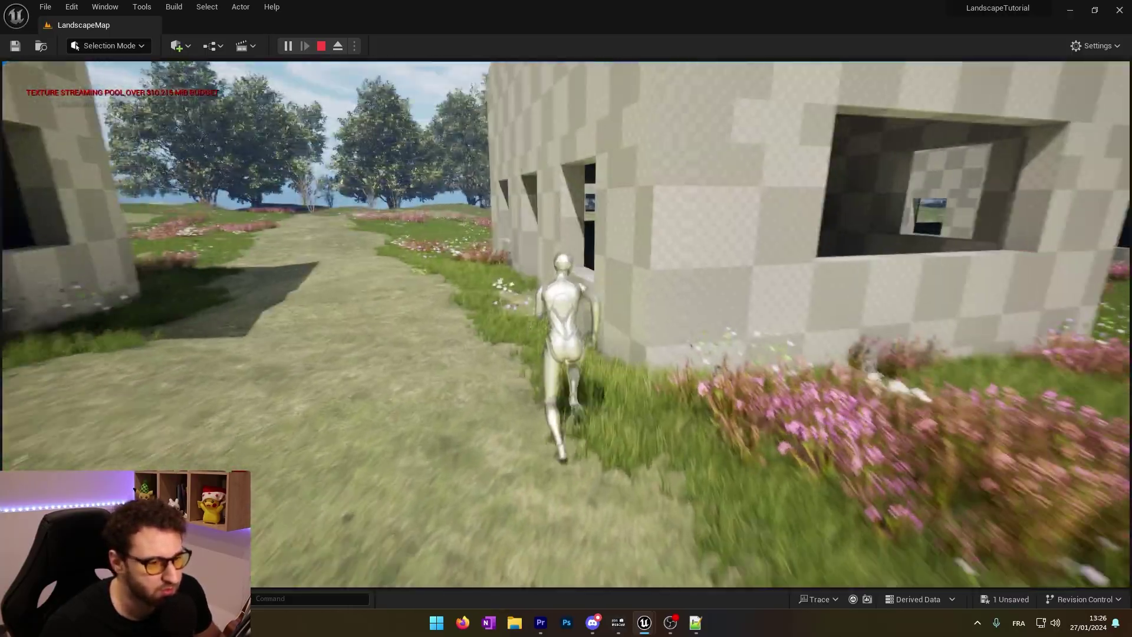
key(space)
key(w)
key(space)
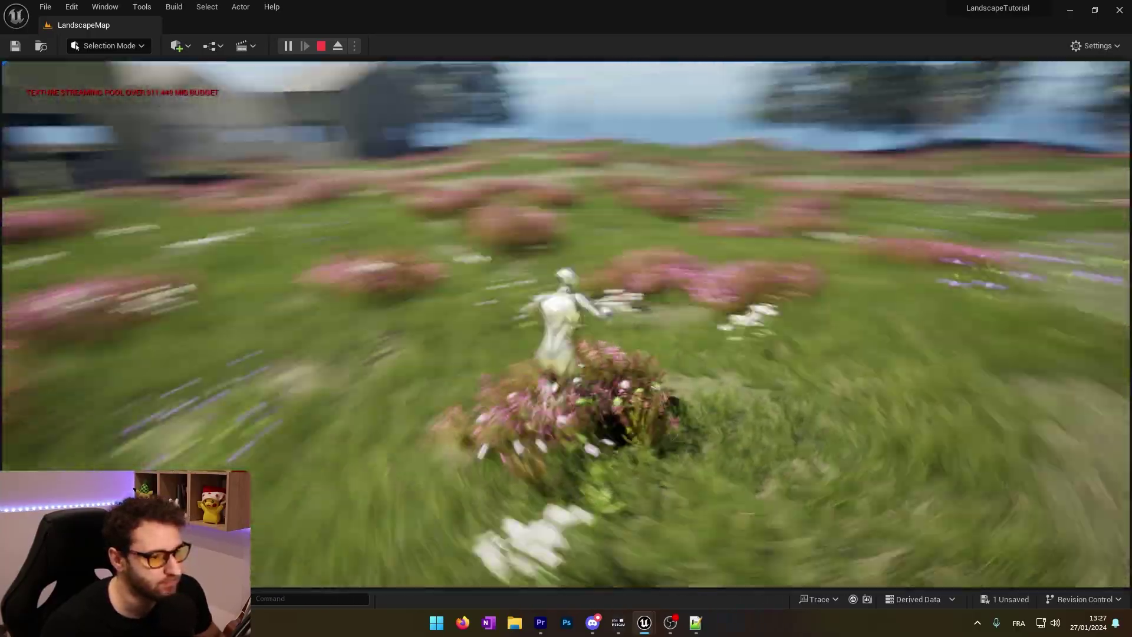
key(w)
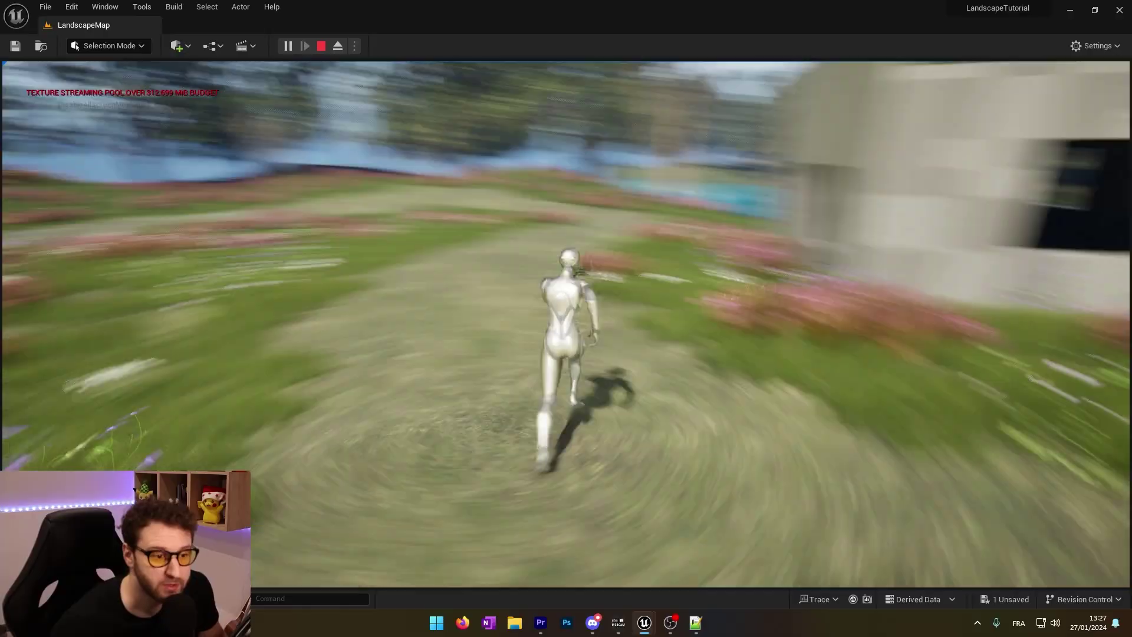